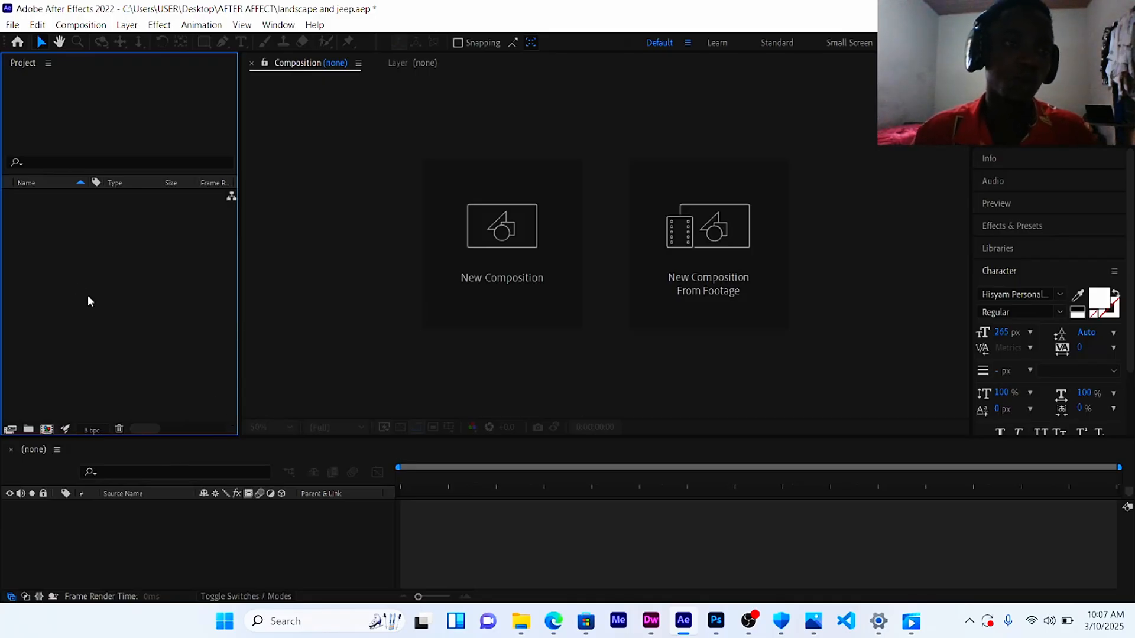
Step: Start a new composition and name it "animation"
click(79, 28)
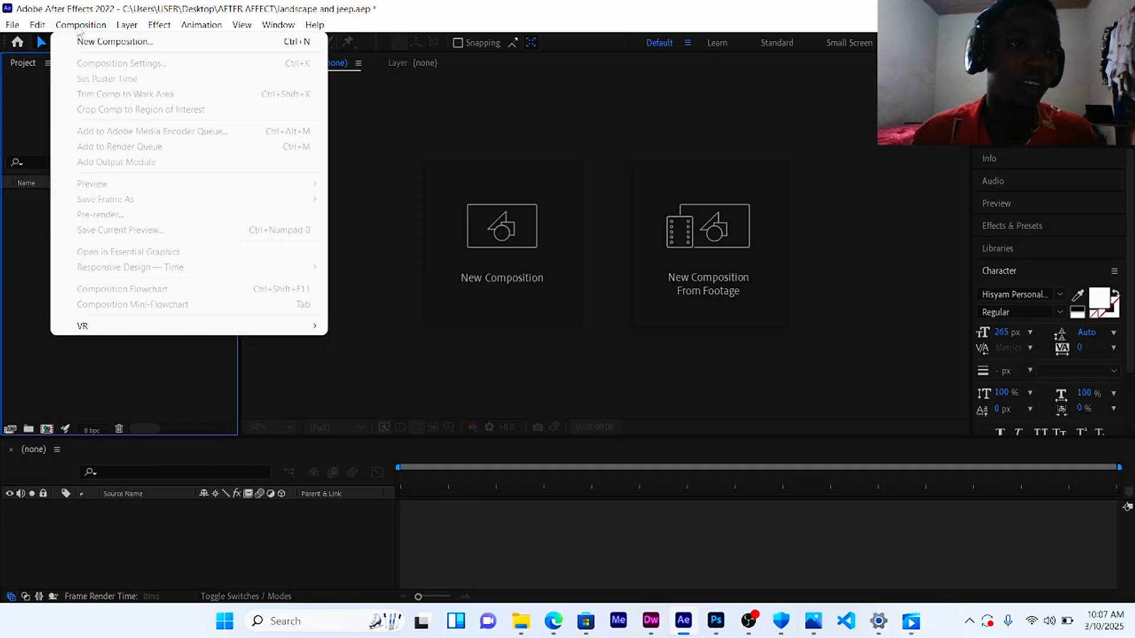
click(118, 46)
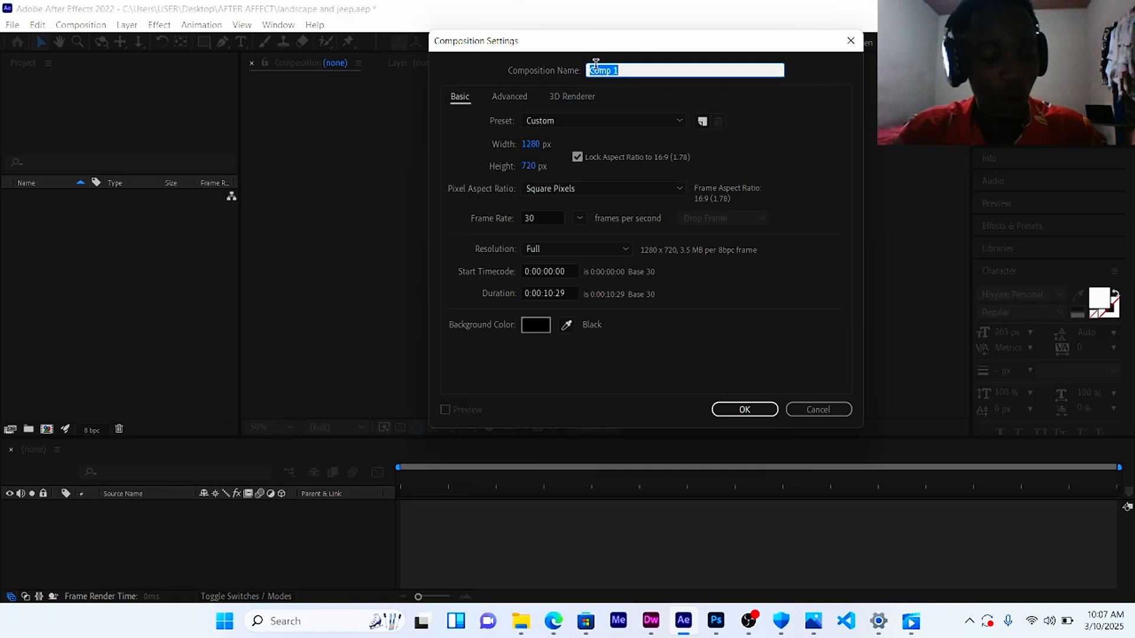
text(an)
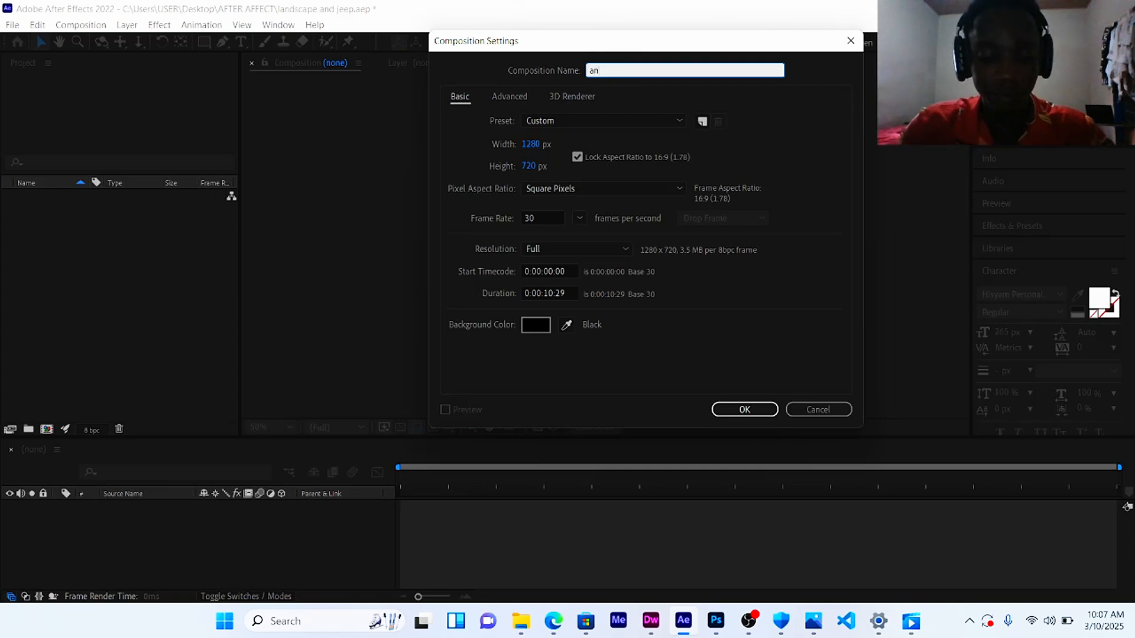
text(imation)
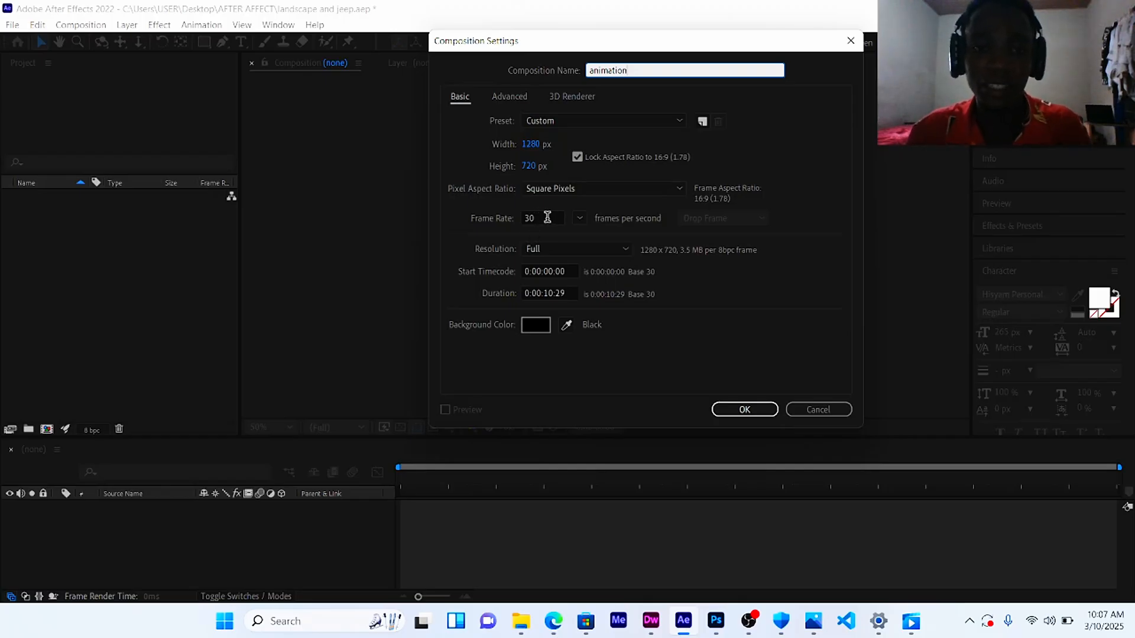
click(642, 192)
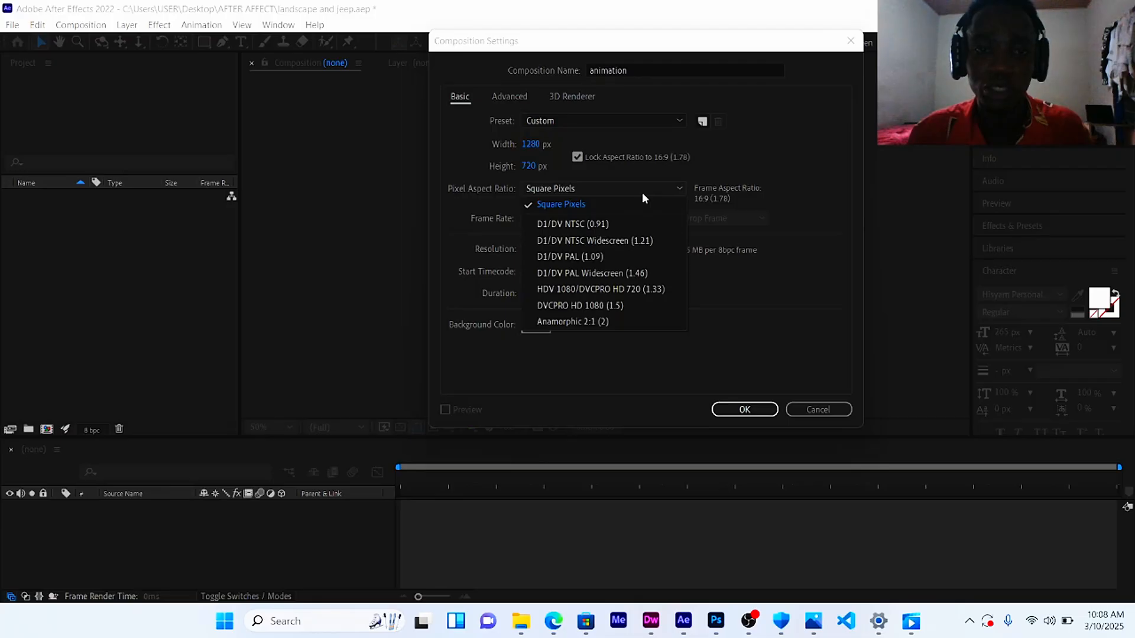
click(642, 193)
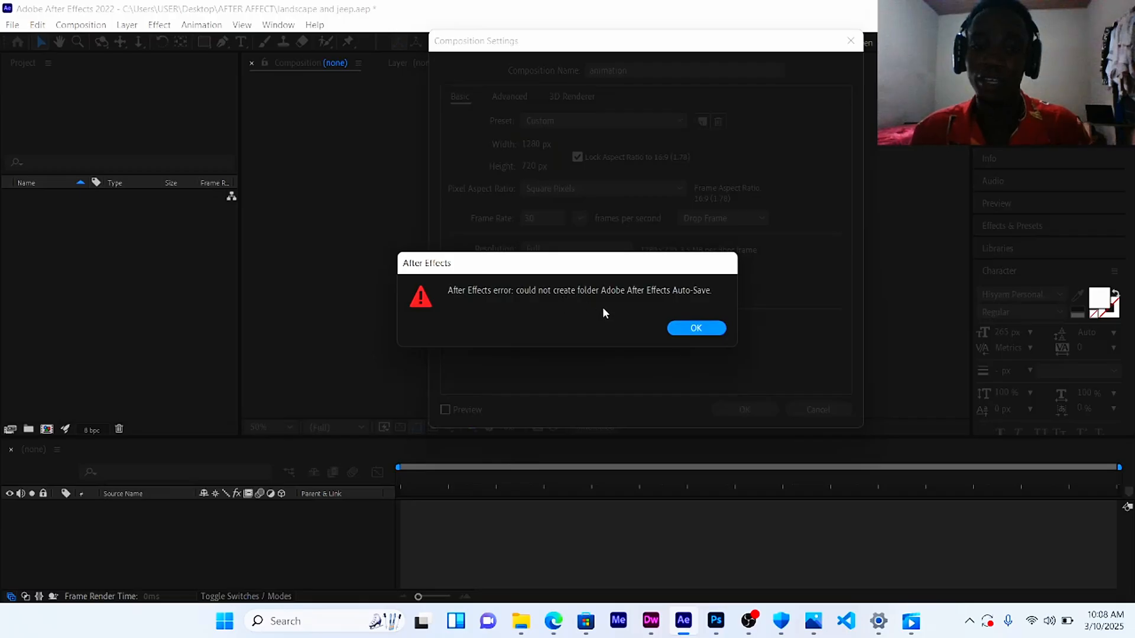
click(680, 329)
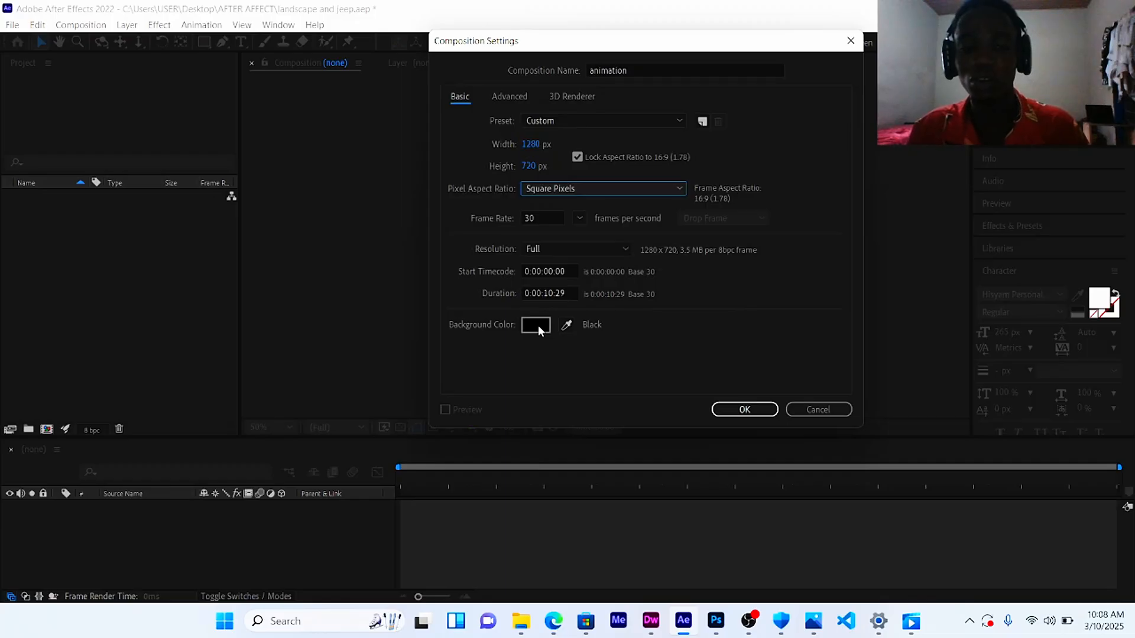
Step: Set the composition background colour to black (000000) and create the composition
click(538, 325)
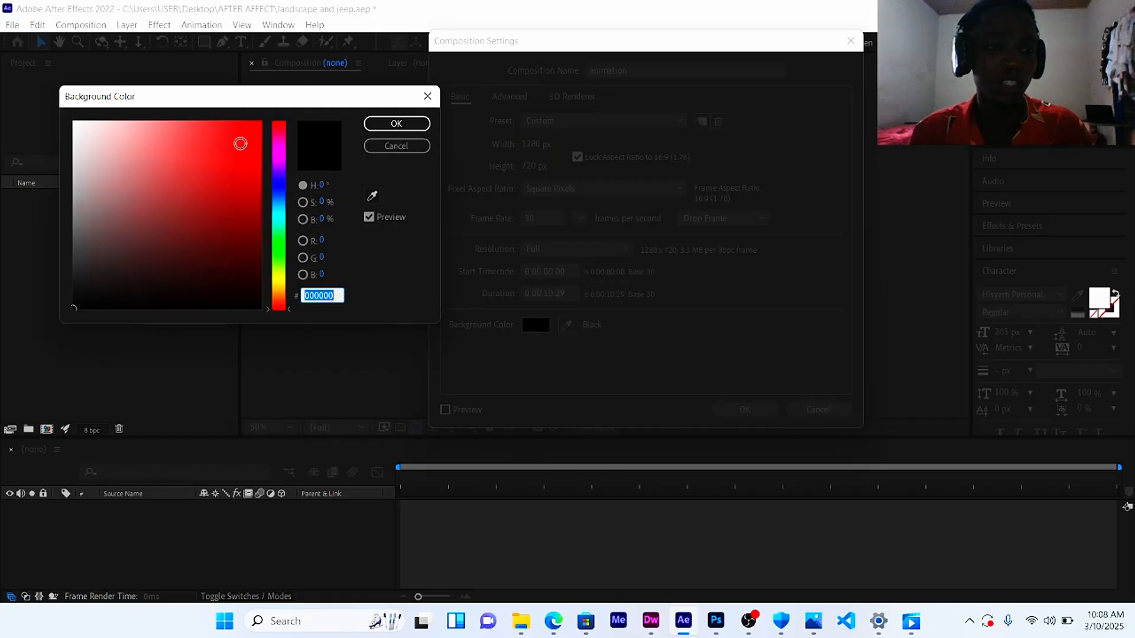
click(257, 125)
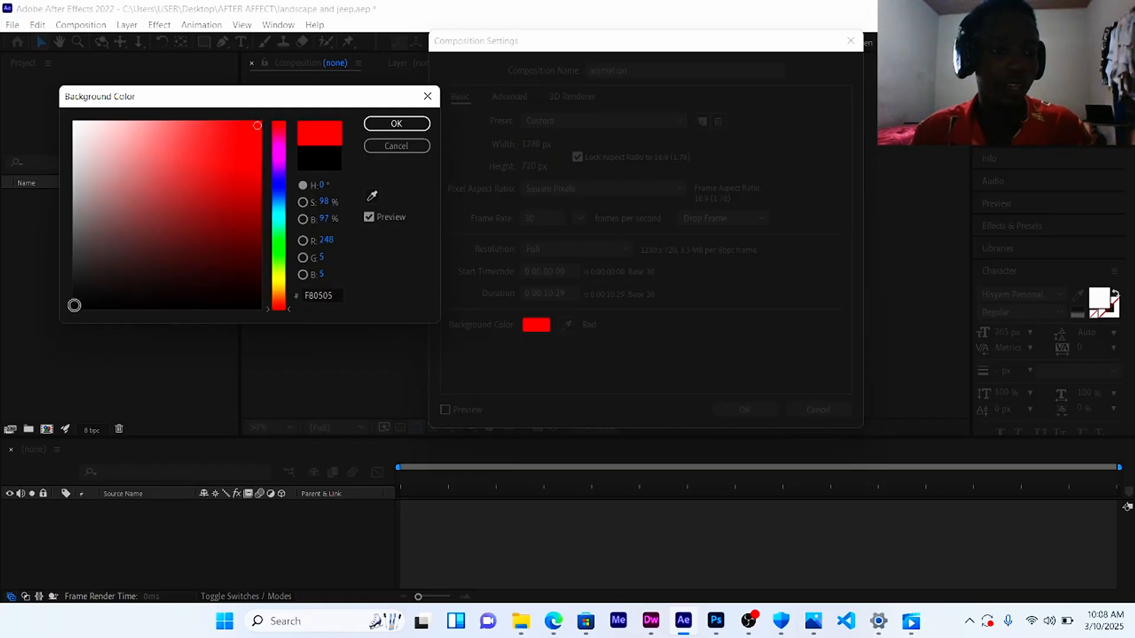
click(73, 308)
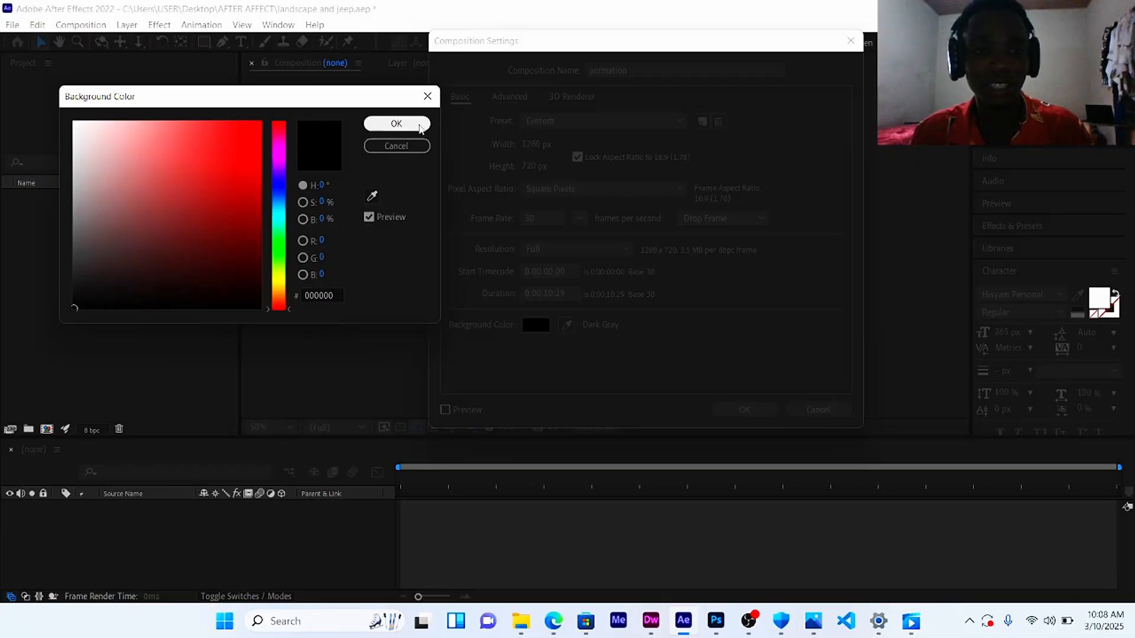
click(417, 125)
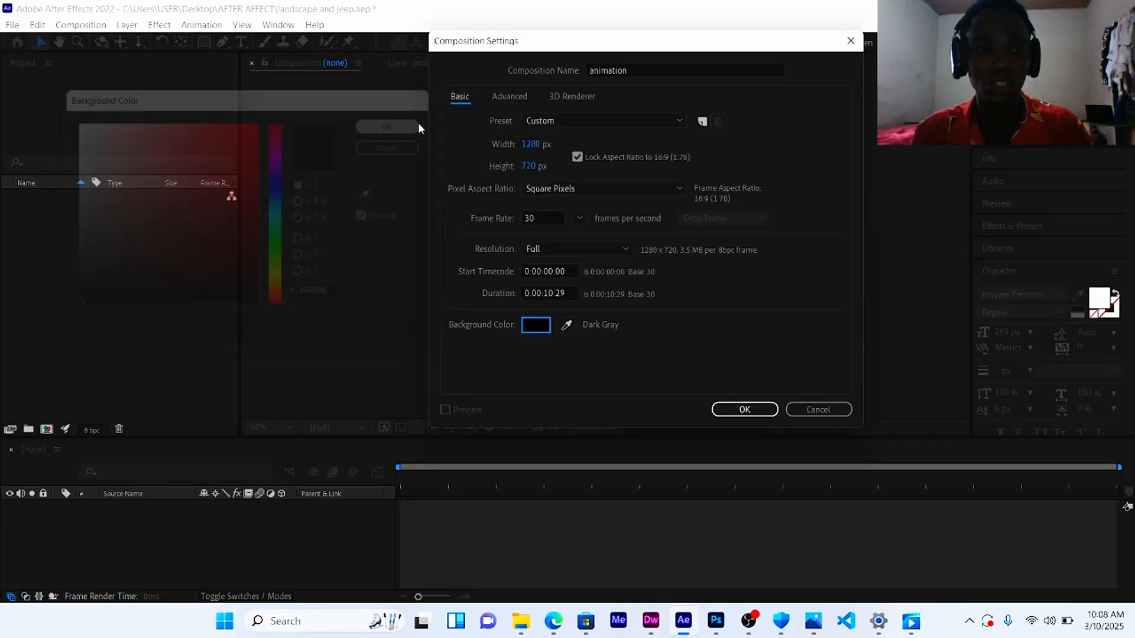
click(750, 413)
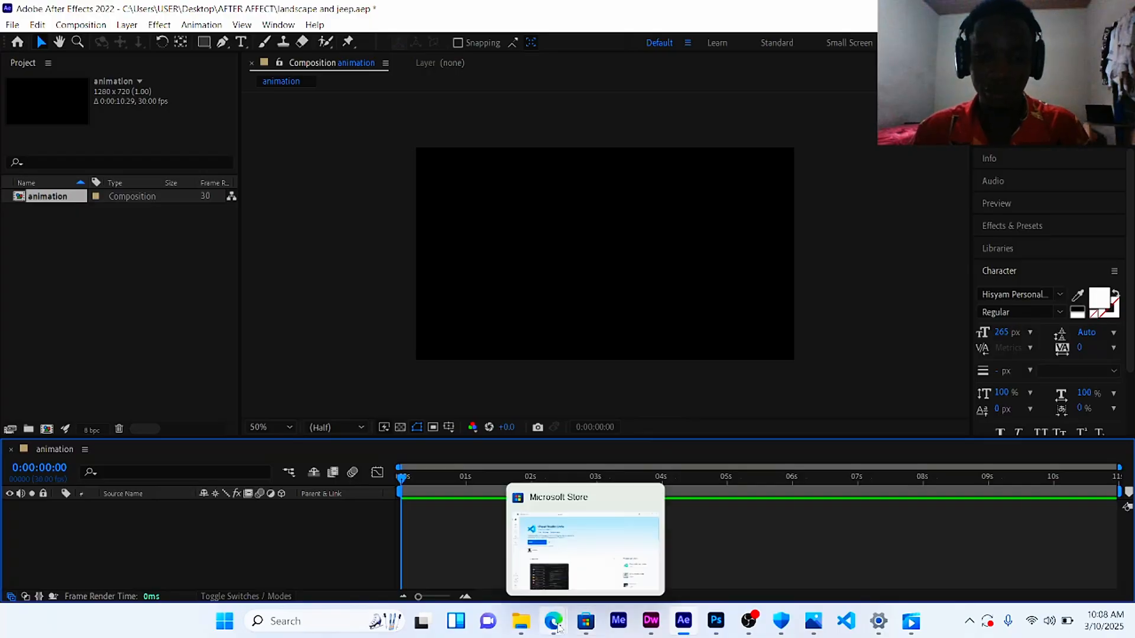
Step: Switch to the browser and look over the Freepik vector page of a young woman riding a scooter
mouse_move(553, 621)
click(561, 545)
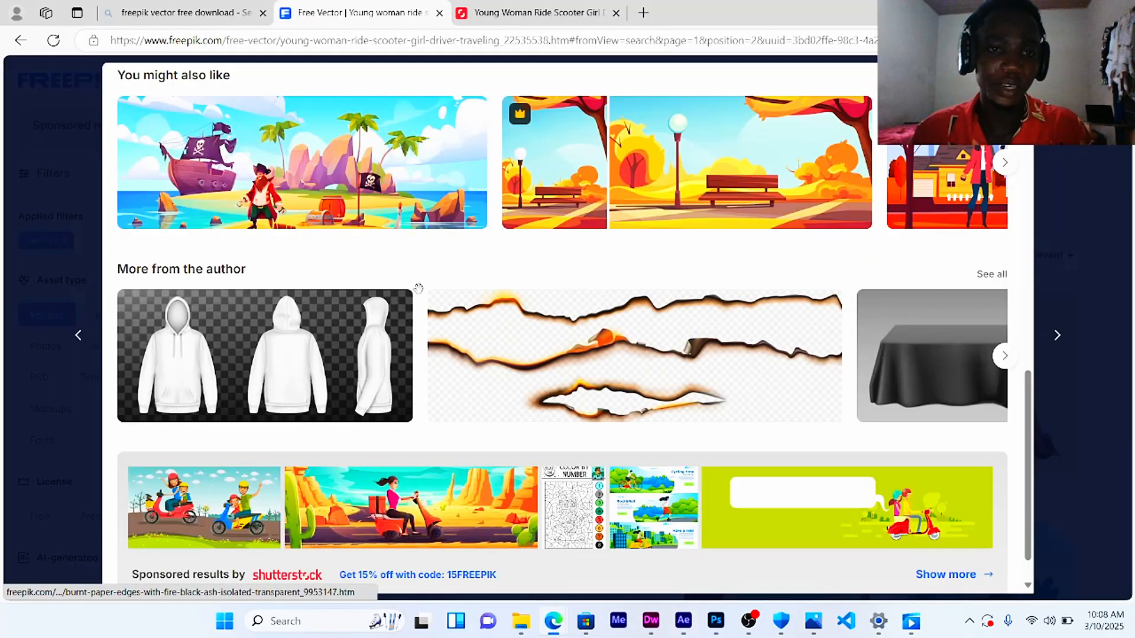
scroll(655, 288, up, 10)
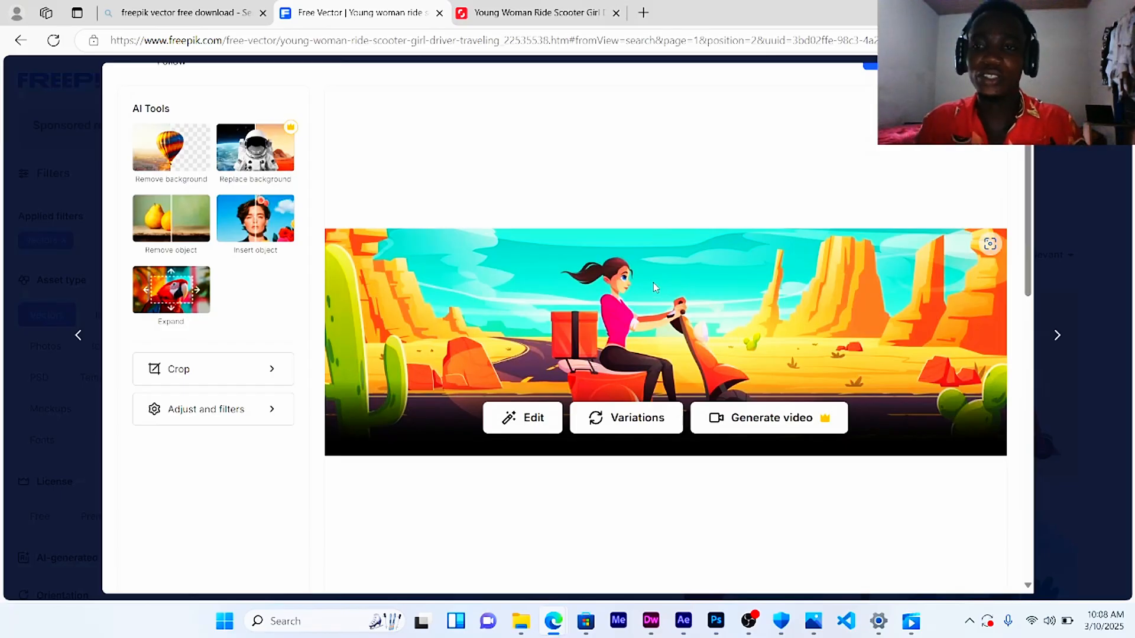
scroll(654, 282, down, 6)
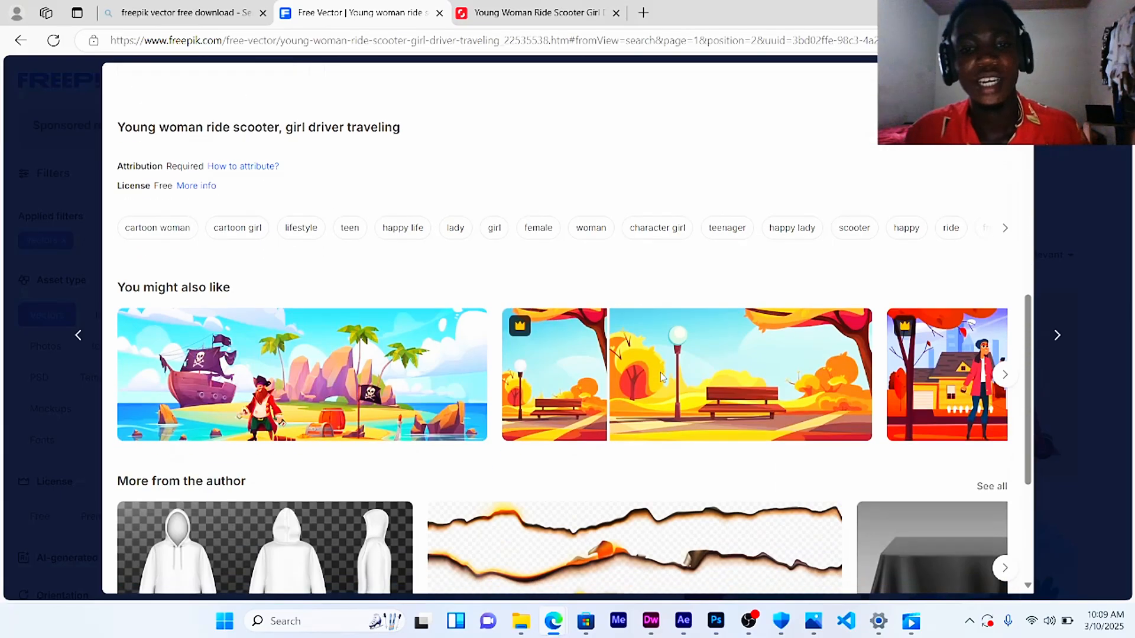
scroll(661, 372, down, 4)
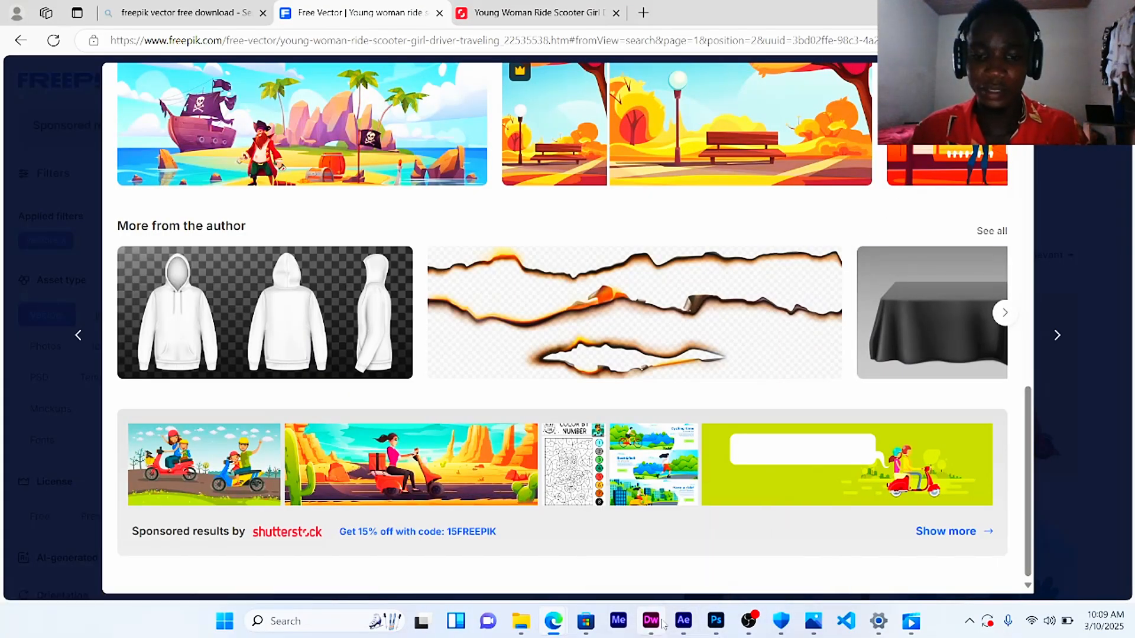
Step: Switch back to After Effects
mouse_move(663, 626)
click(664, 565)
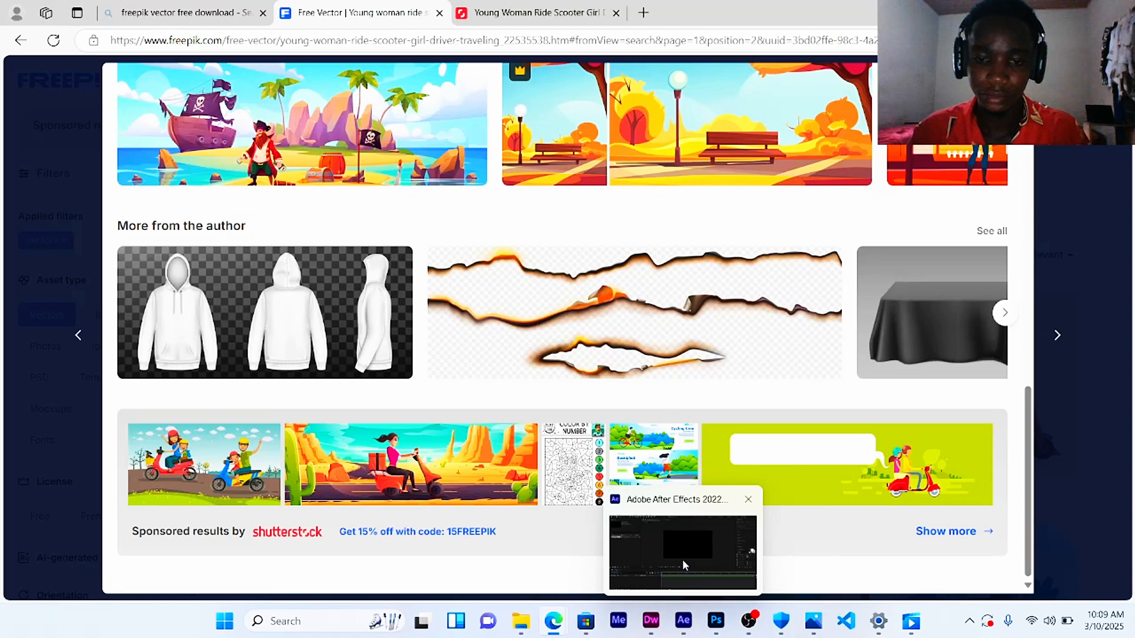
click(685, 567)
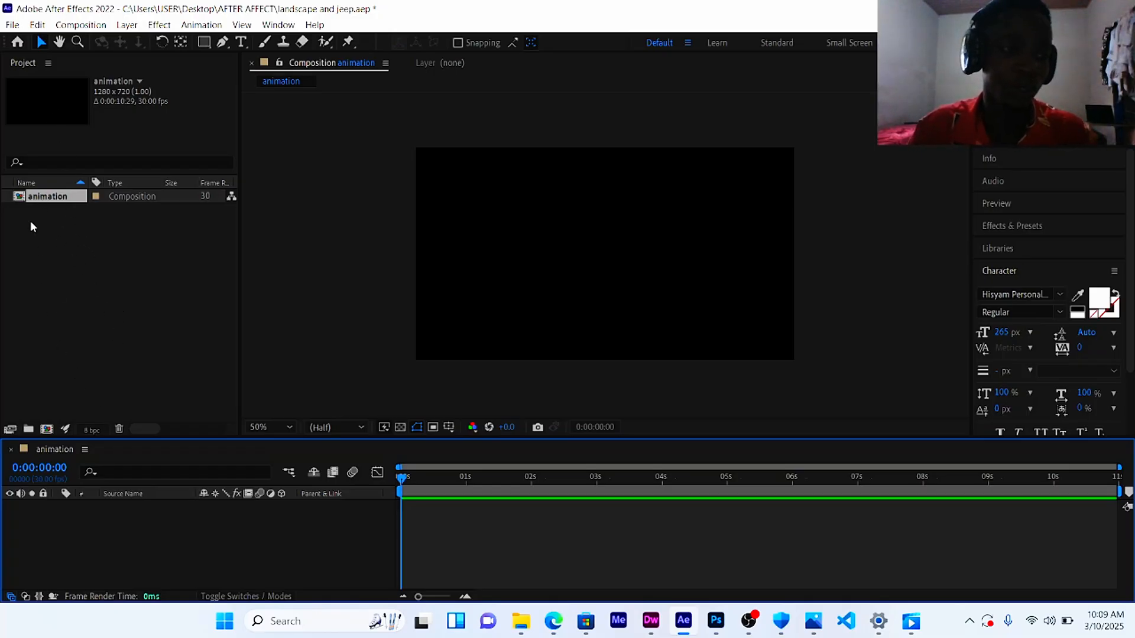
Step: Import the image freepik__a-white-woman-around-25-years-old-with-red-hair-ri__99850 into the project
double_click(86, 318)
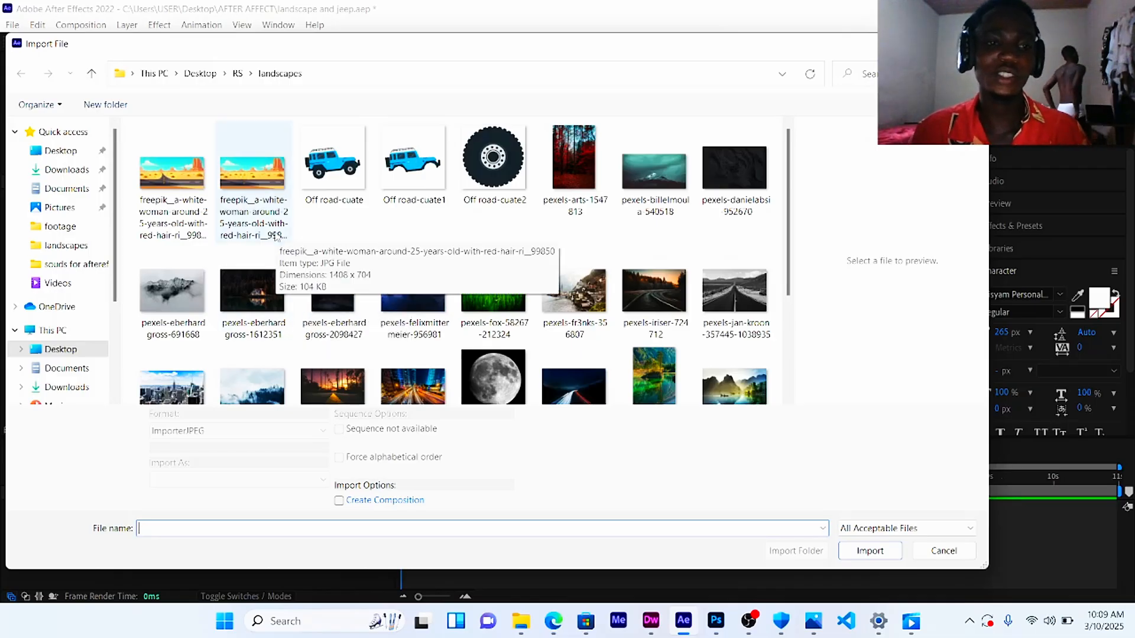
click(256, 181)
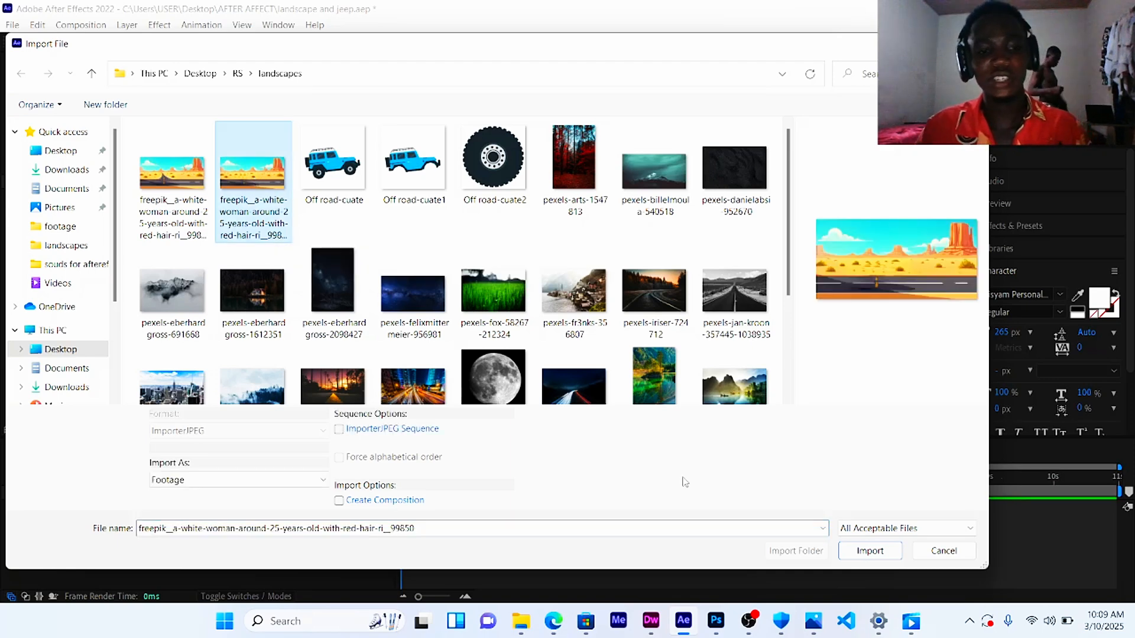
click(871, 552)
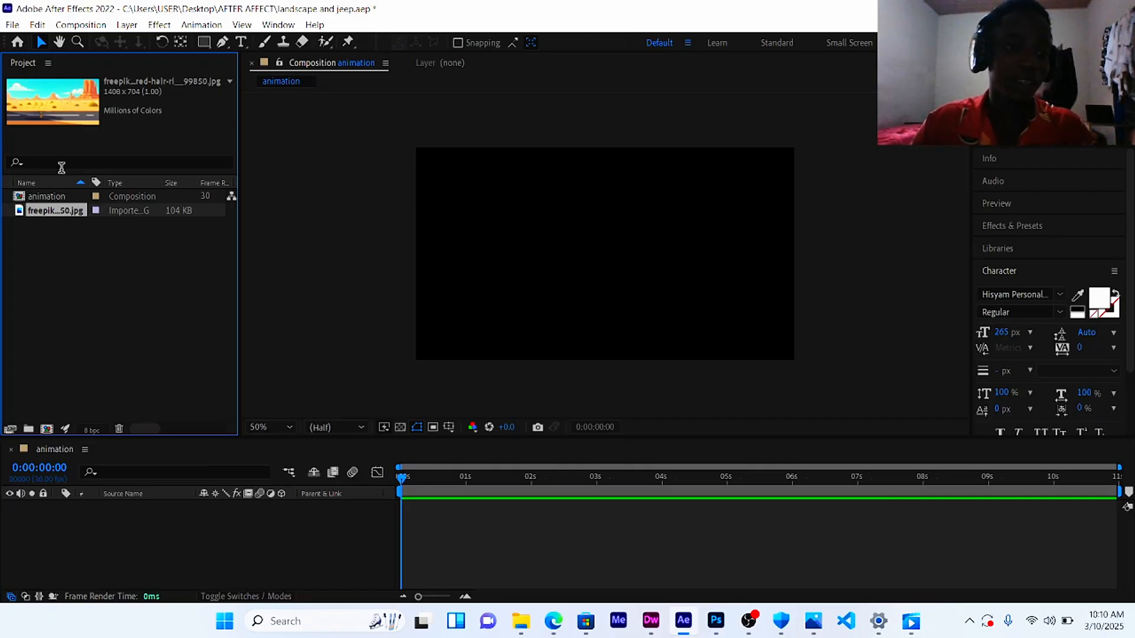
Step: Place the imported desert road image into the animation composition and scale its layer to 108%
drag(59, 210, 594, 260)
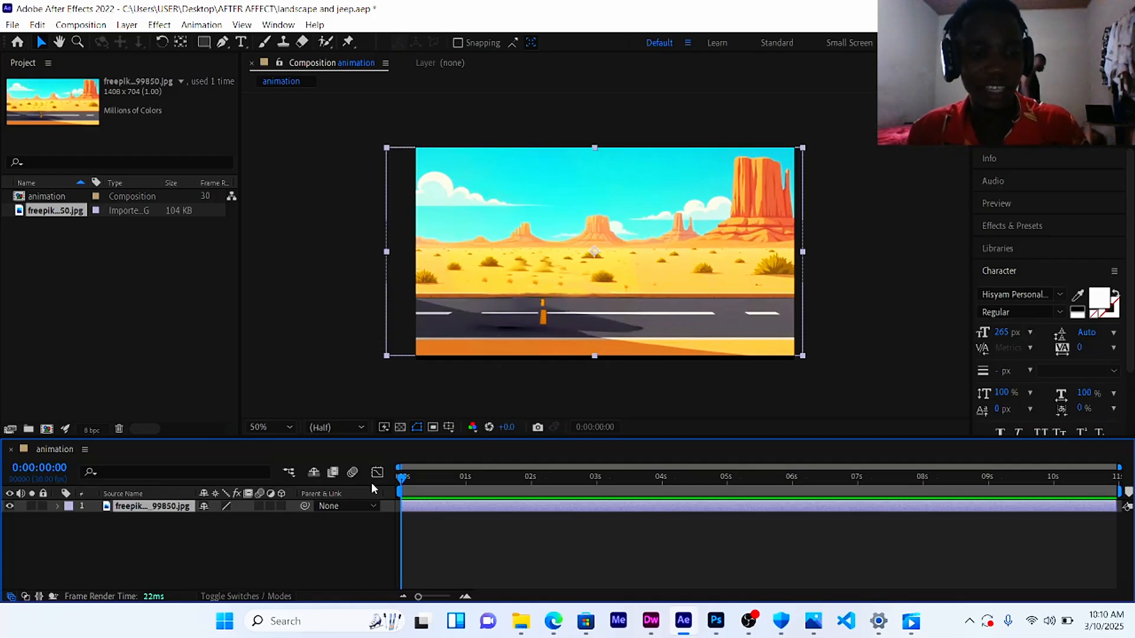
key(s)
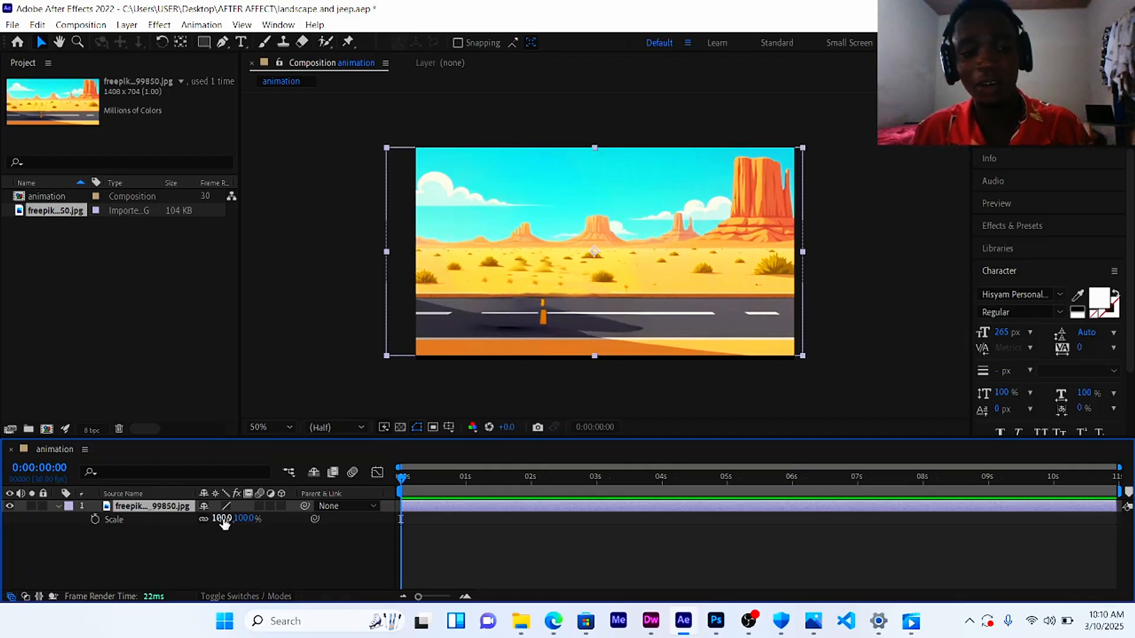
drag(224, 522, 230, 519)
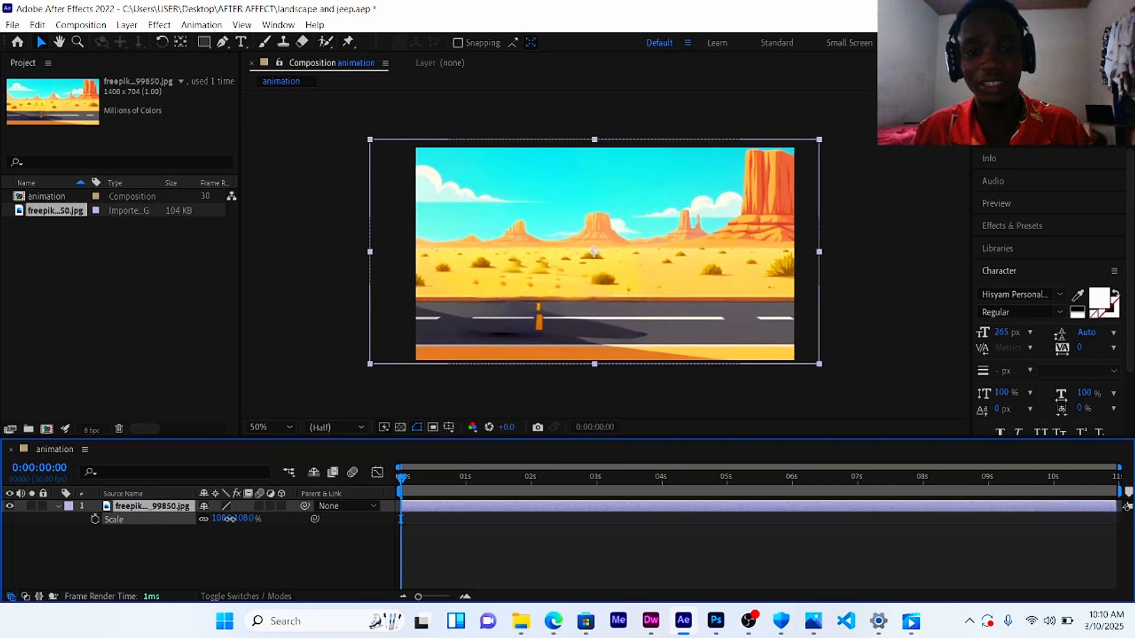
click(230, 518)
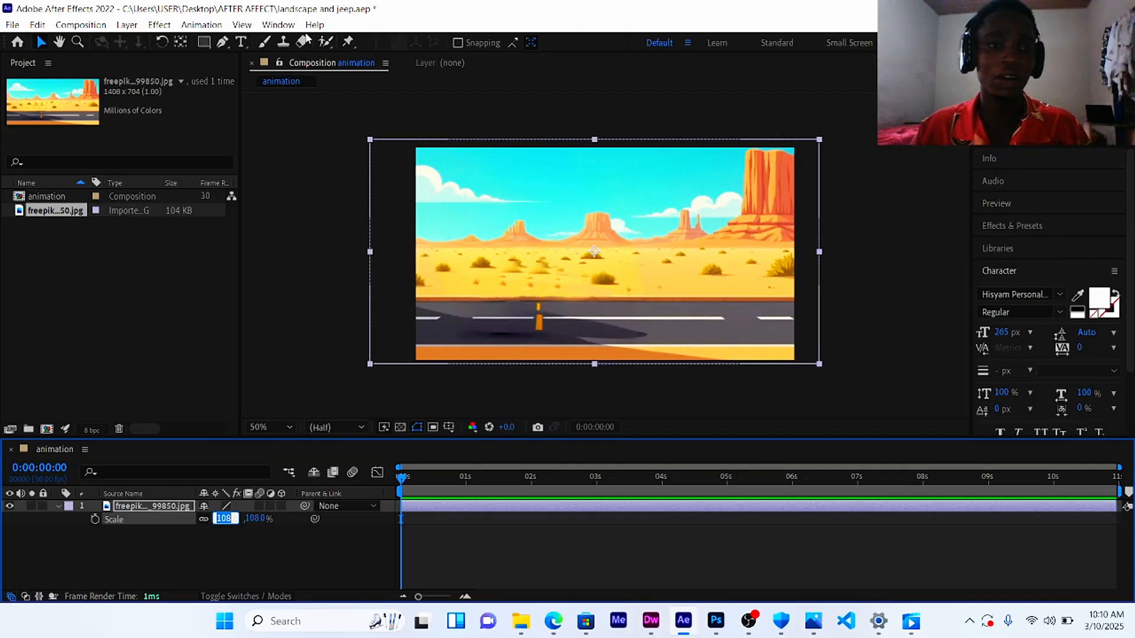
Step: Center the image layer in the composition
click(277, 25)
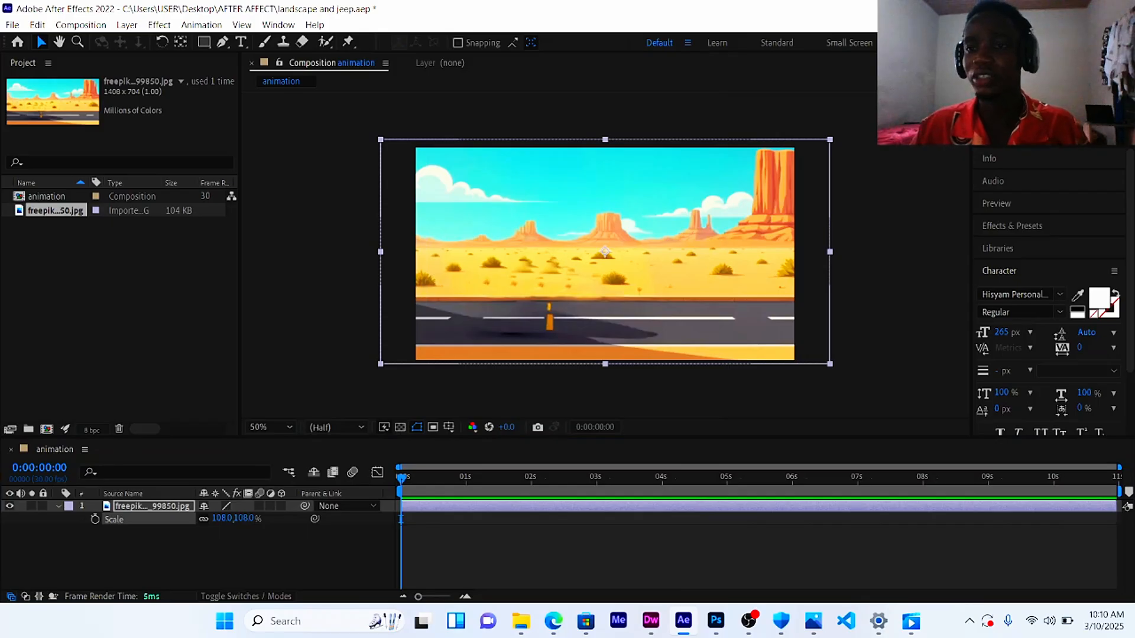
key(ctrl+Home)
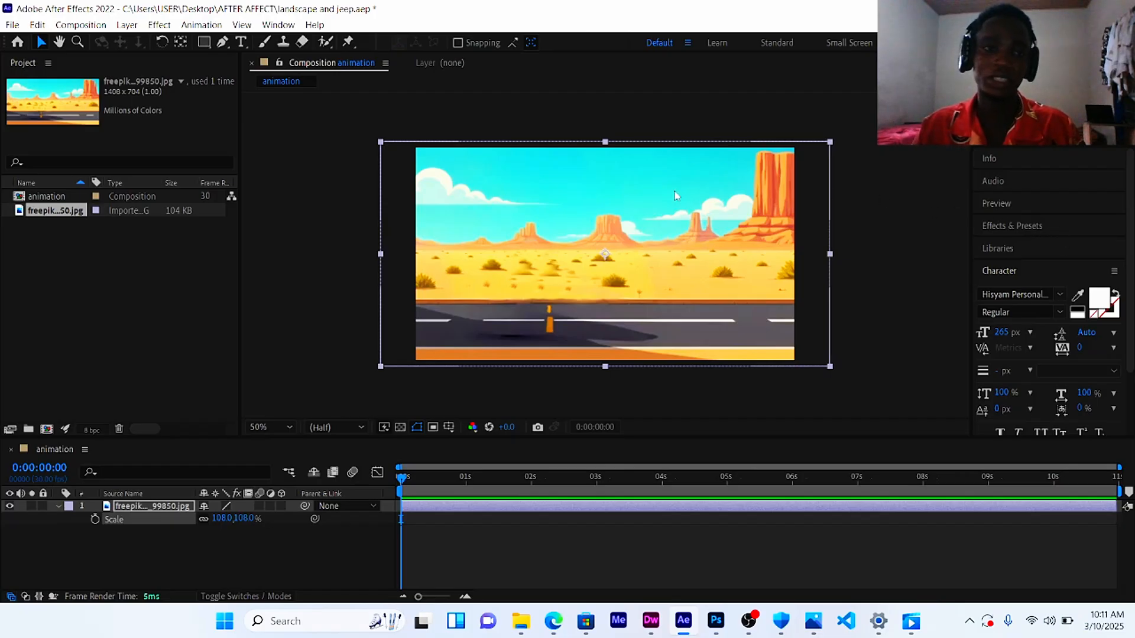
Step: Search the effects for "moti" and apply Motion Tile to the image layer
click(1040, 226)
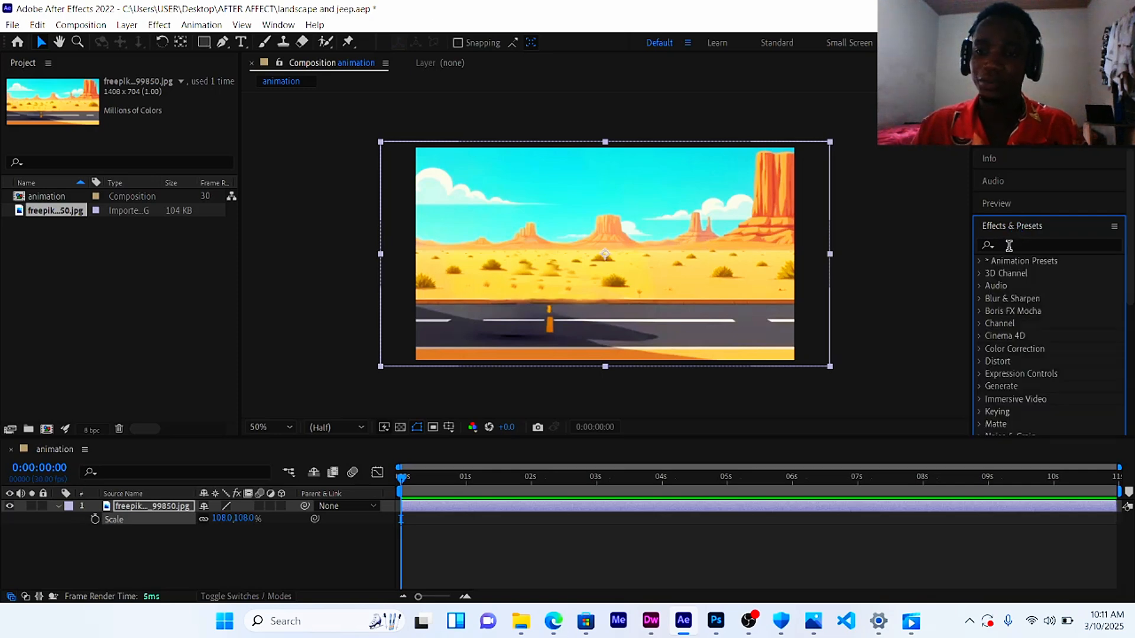
click(278, 24)
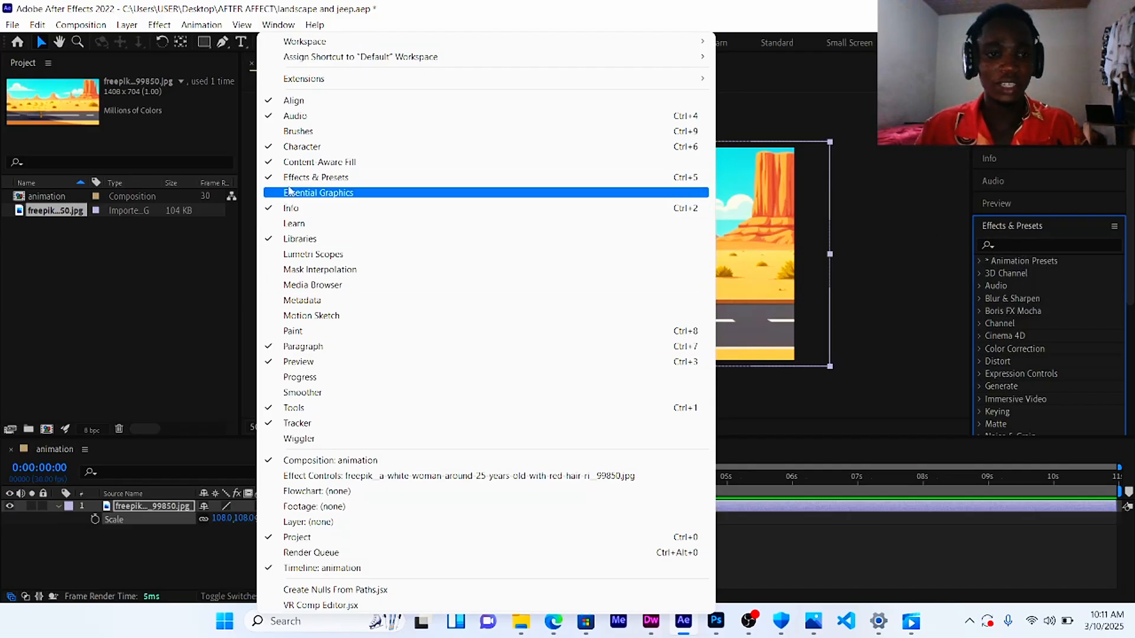
click(1022, 241)
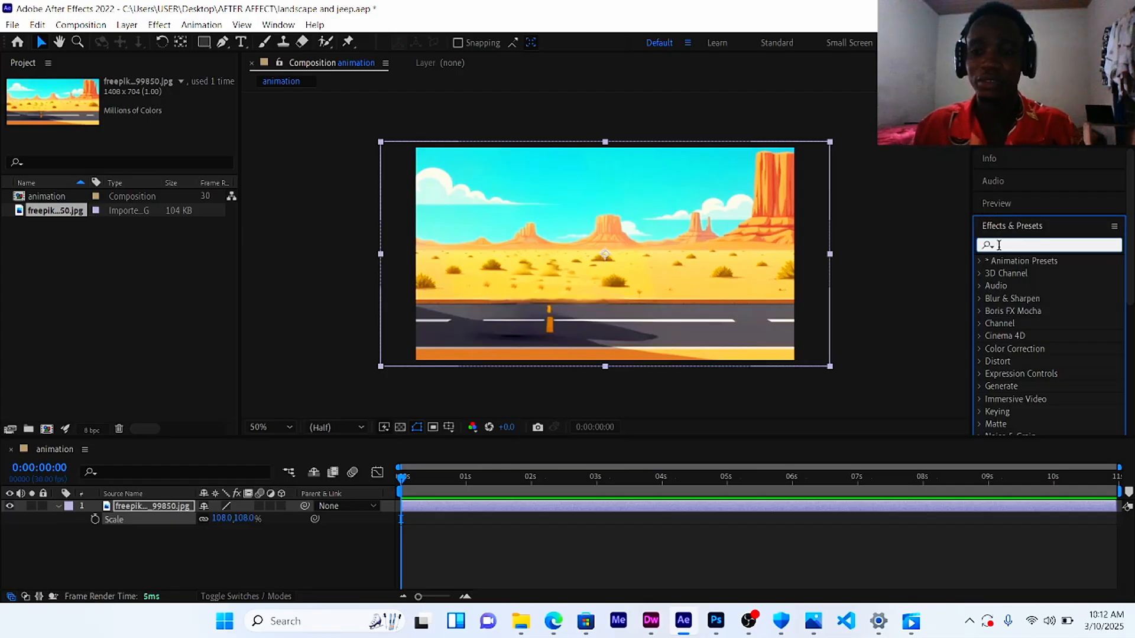
text(moti)
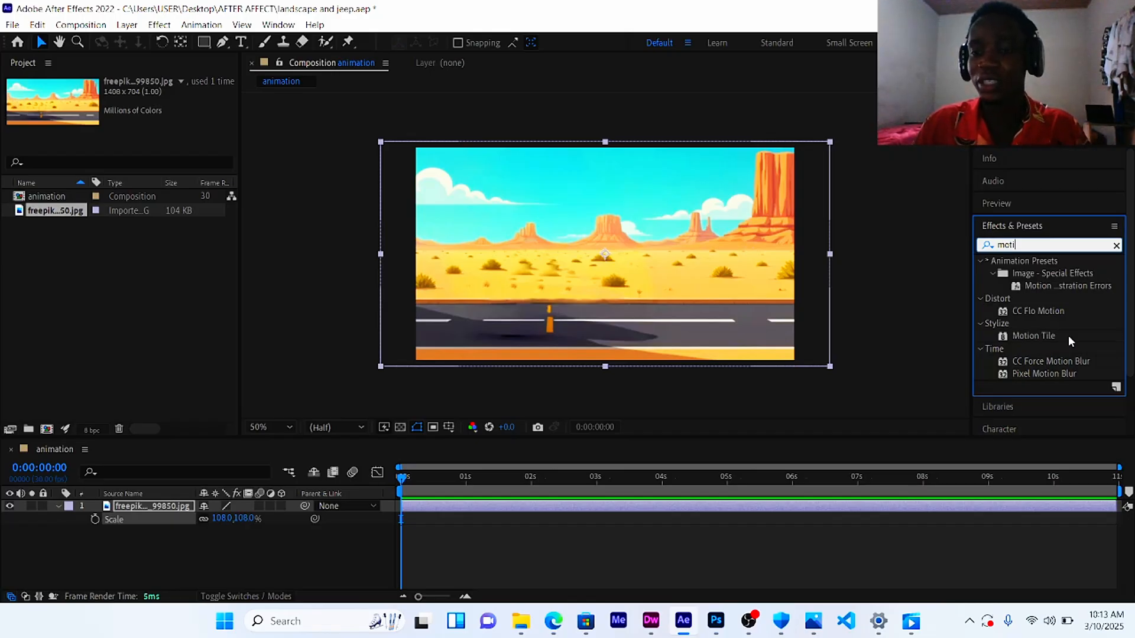
drag(1068, 335, 637, 275)
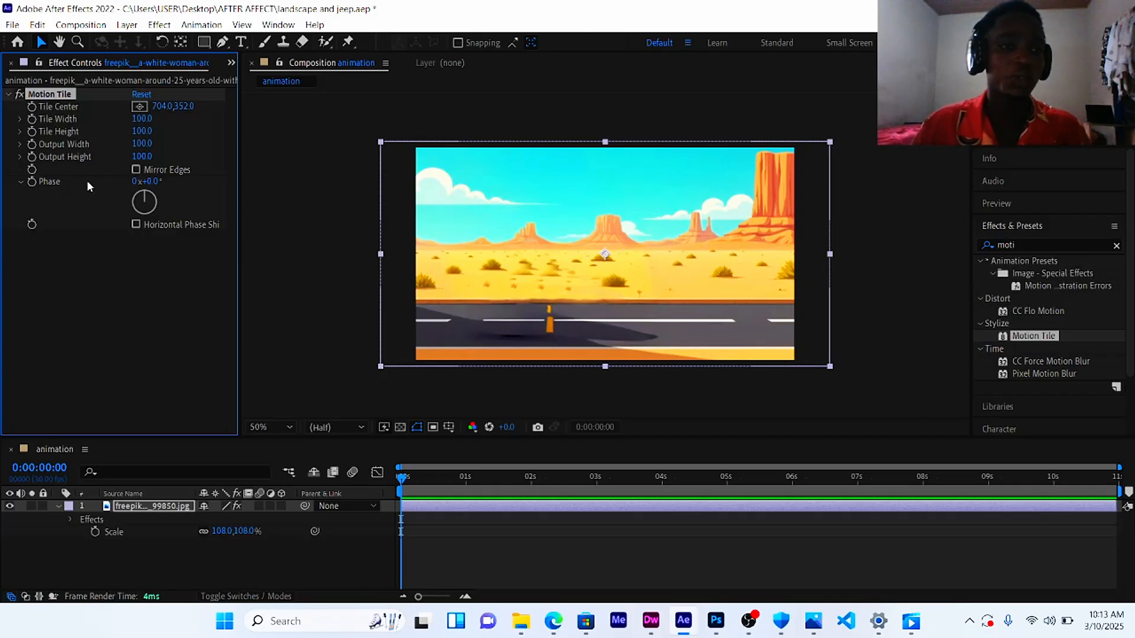
Step: Set the Motion Tile Tile Center x value to 15000 at the start of the timeline
click(162, 109)
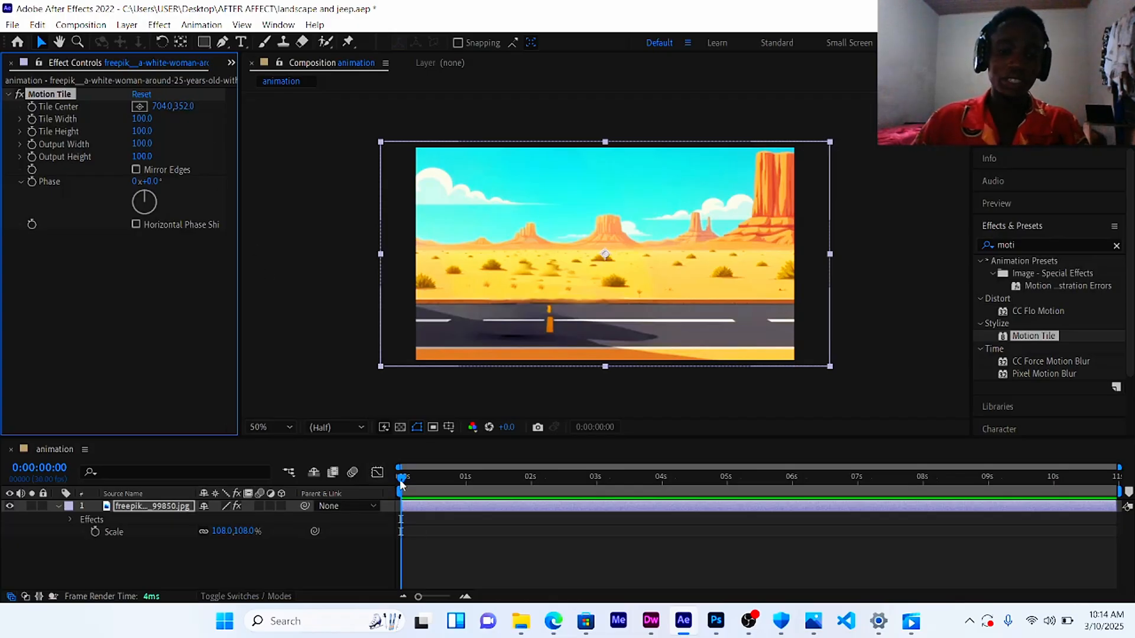
mouse_move(399, 479)
mouse_down()
mouse_move(530, 474)
mouse_move(749, 502)
mouse_move(550, 507)
mouse_move(758, 507)
mouse_move(455, 513)
mouse_move(408, 512)
mouse_move(793, 490)
mouse_move(388, 490)
mouse_up()
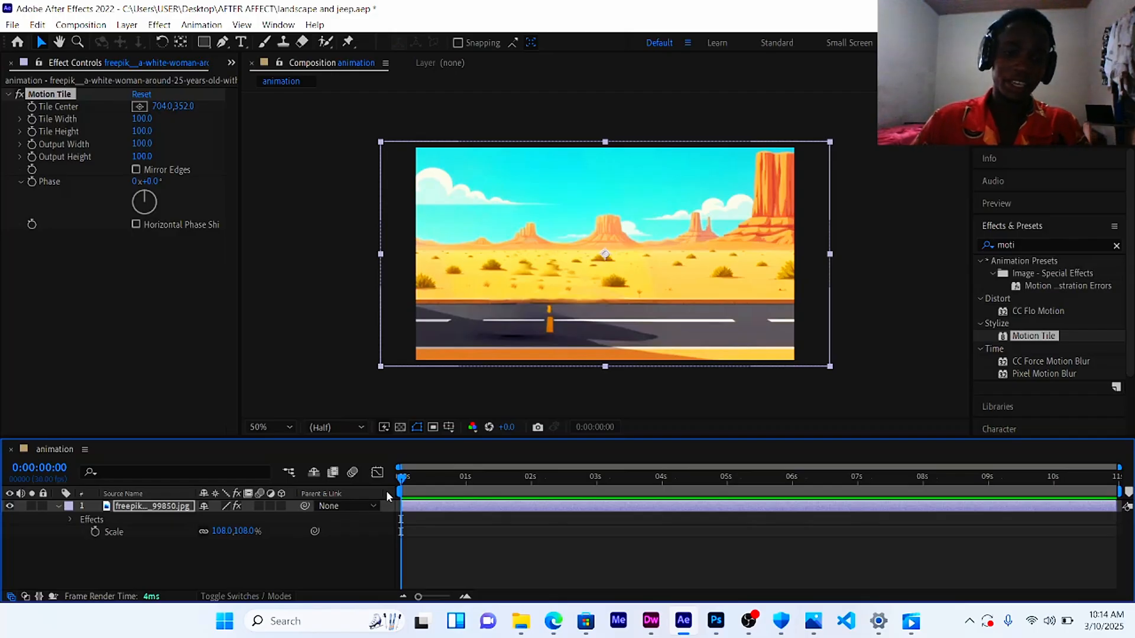
drag(418, 472, 738, 475)
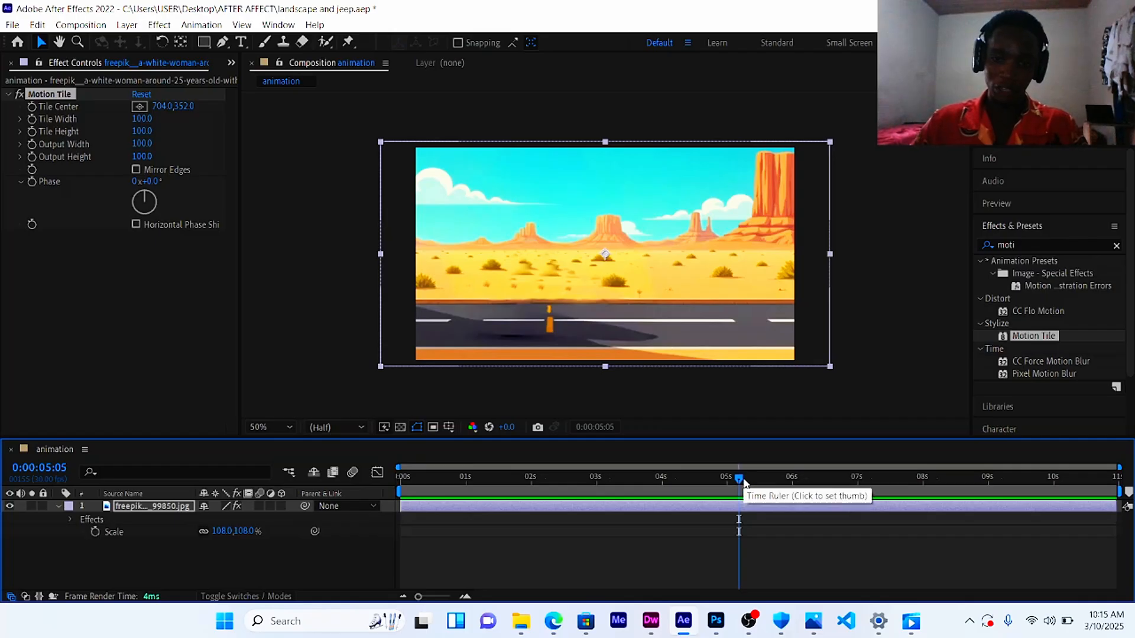
drag(737, 480, 394, 513)
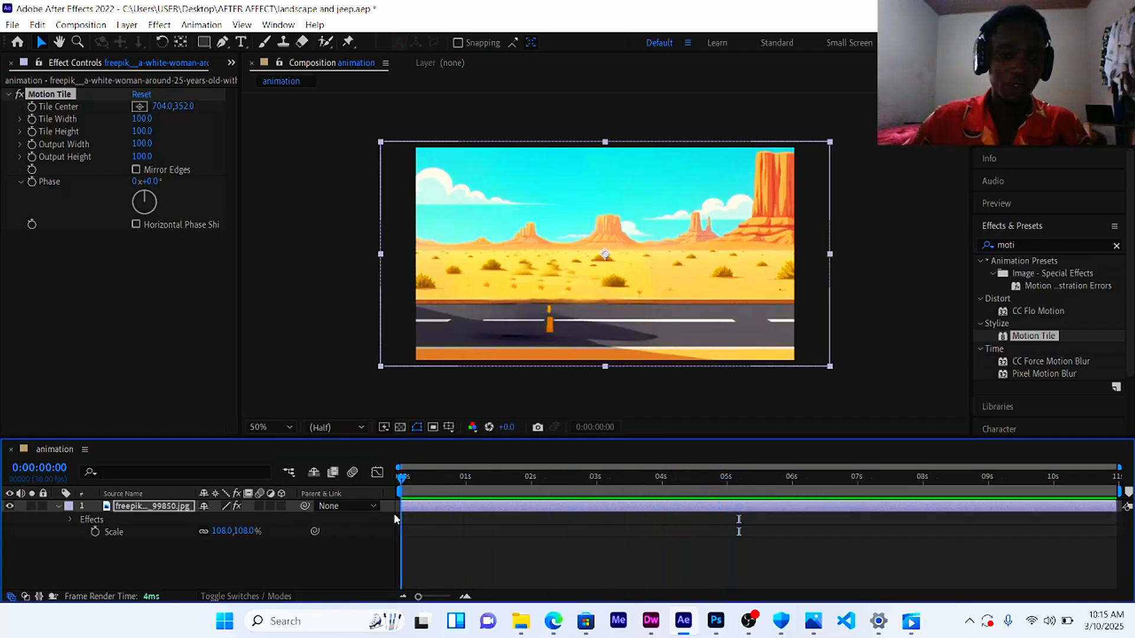
click(159, 105)
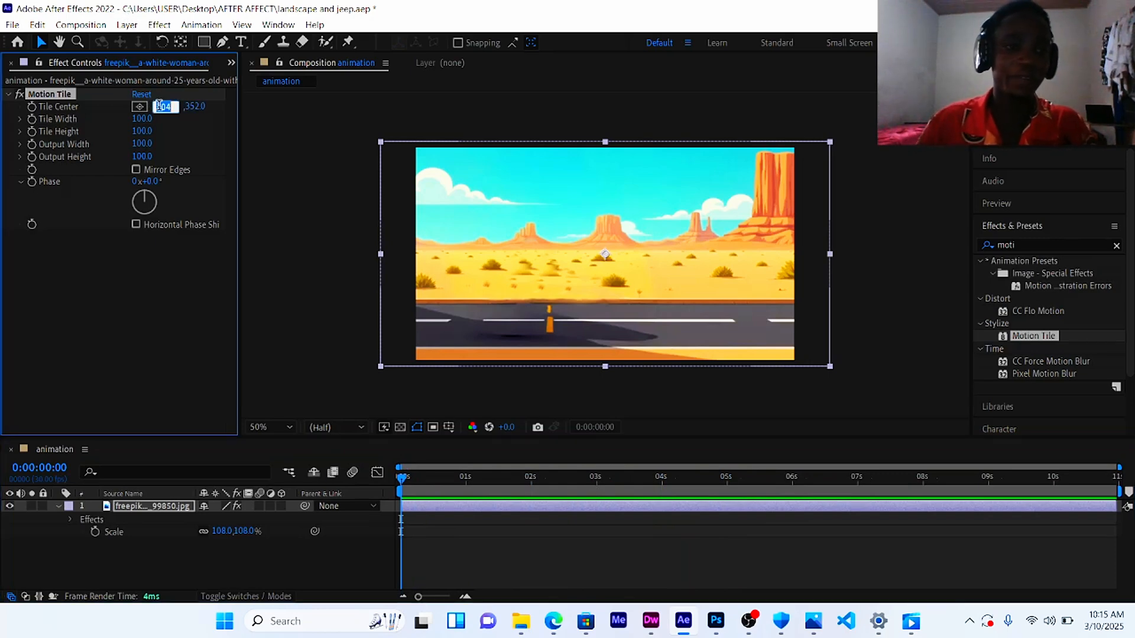
text(1)
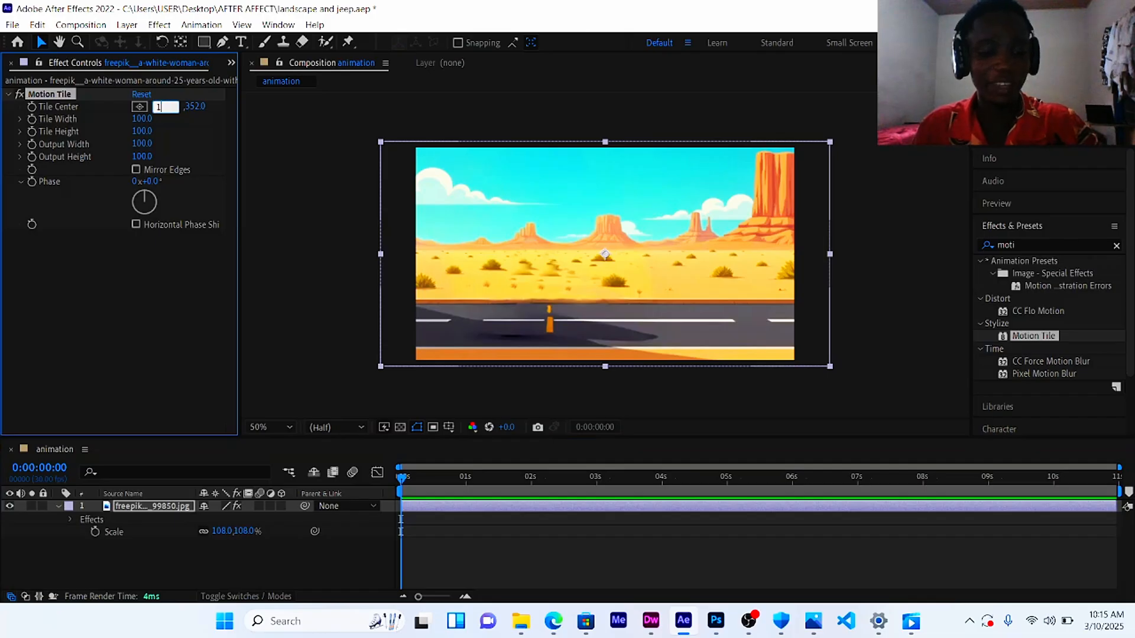
text(5000)
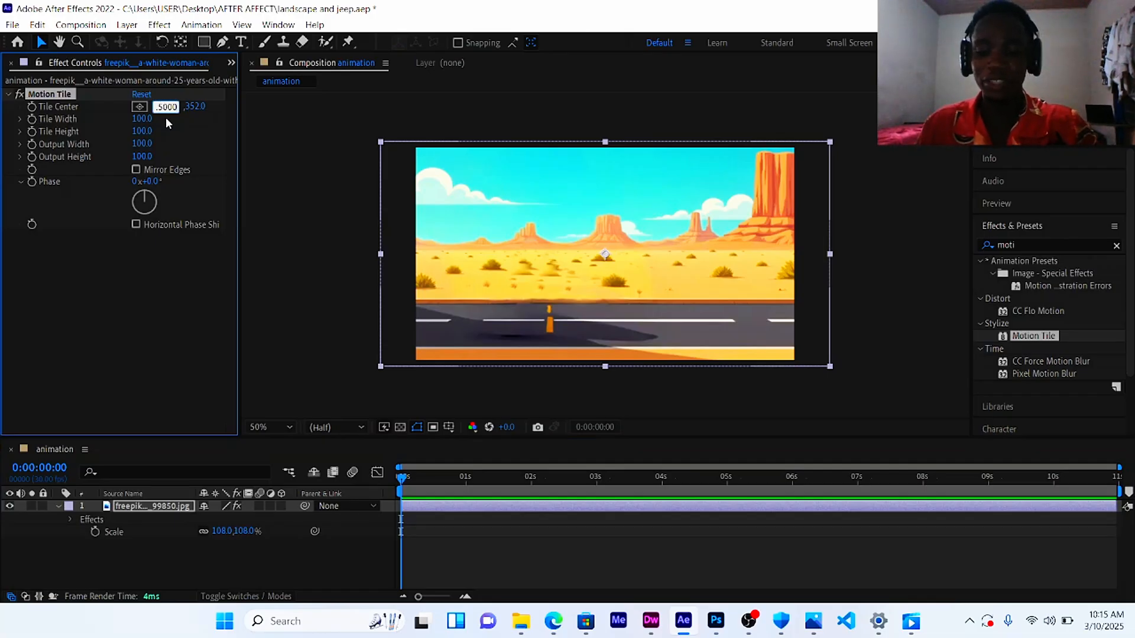
key(Return)
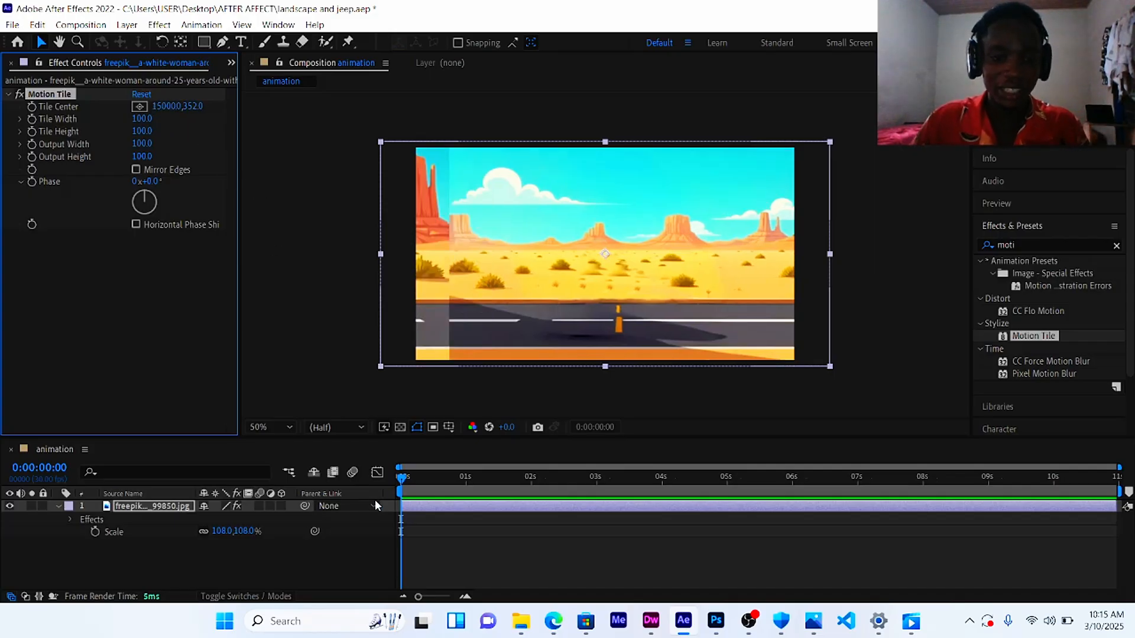
Step: Reveal the layer's Motion Tile effect and add a Tile Center keyframe at the composition start
drag(402, 477, 424, 477)
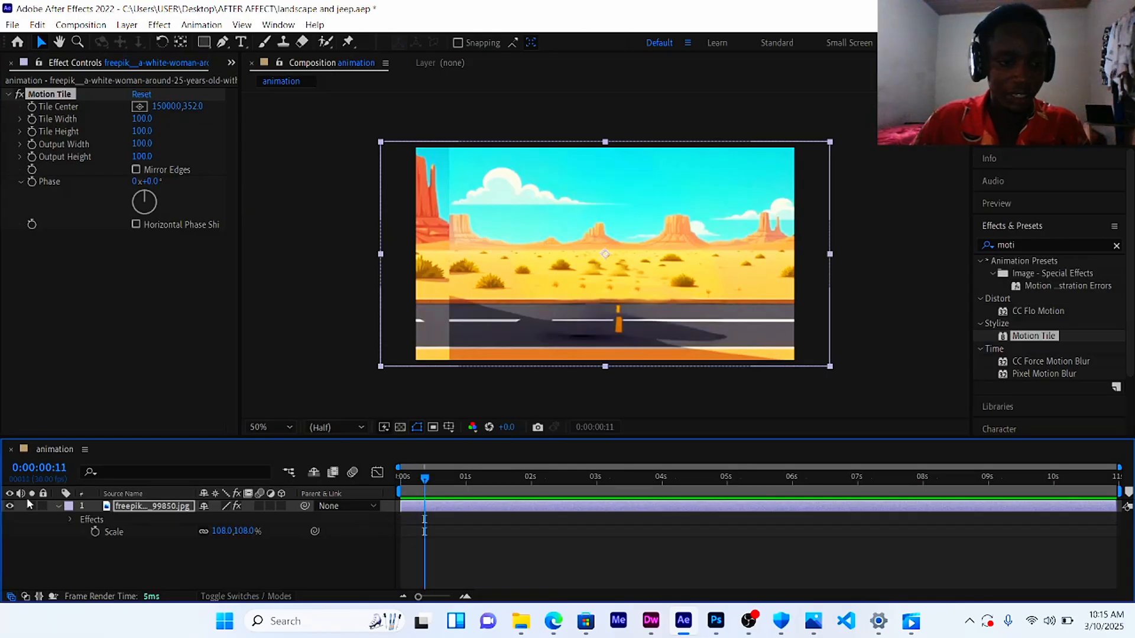
click(69, 518)
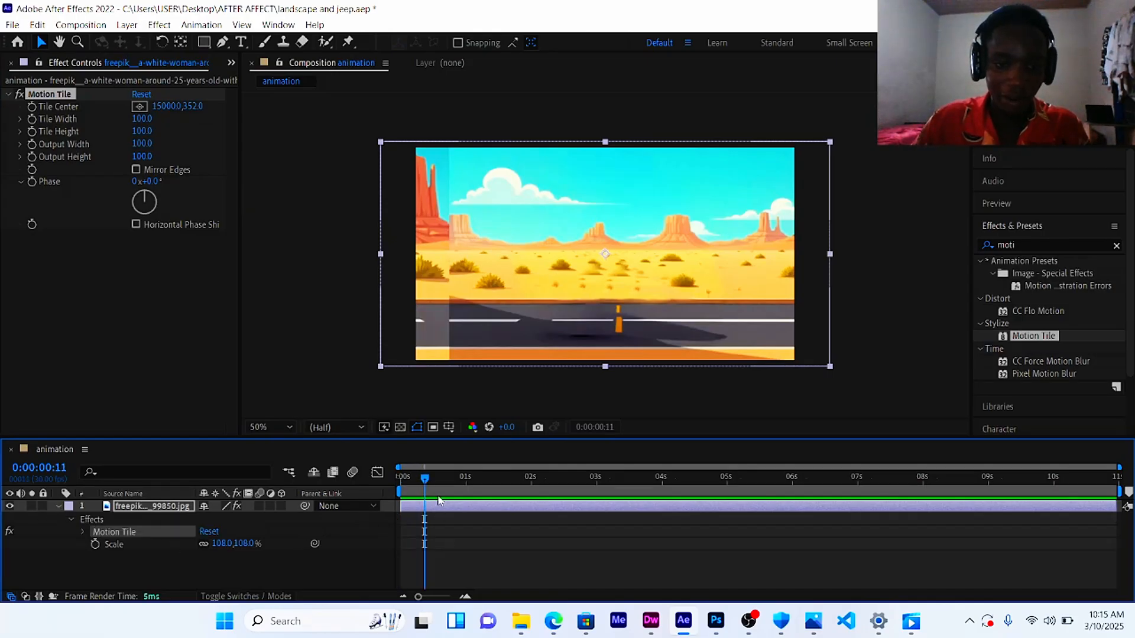
drag(425, 478, 401, 478)
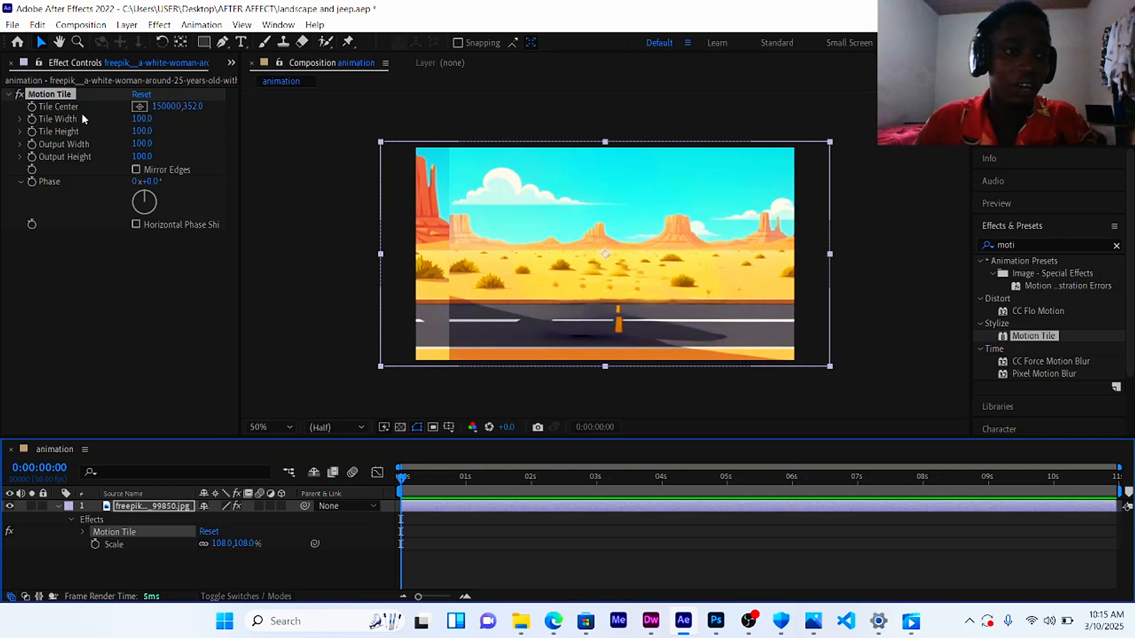
click(32, 107)
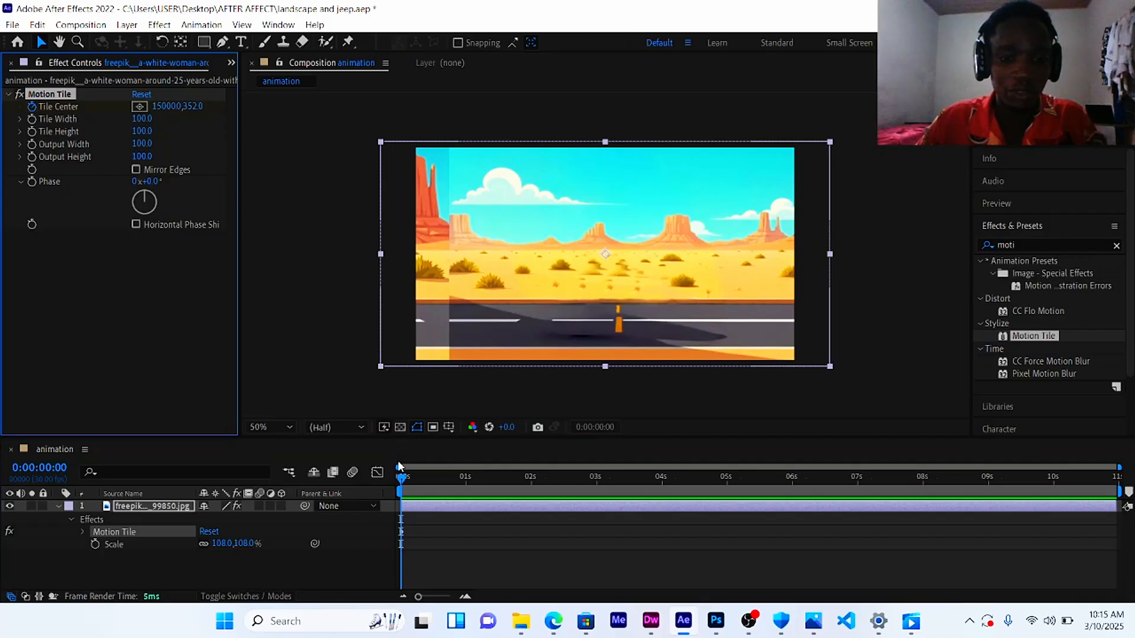
Step: At the end of the timeline, set the Tile Center x value to -27000 to keyframe the road movement
drag(409, 474, 438, 467)
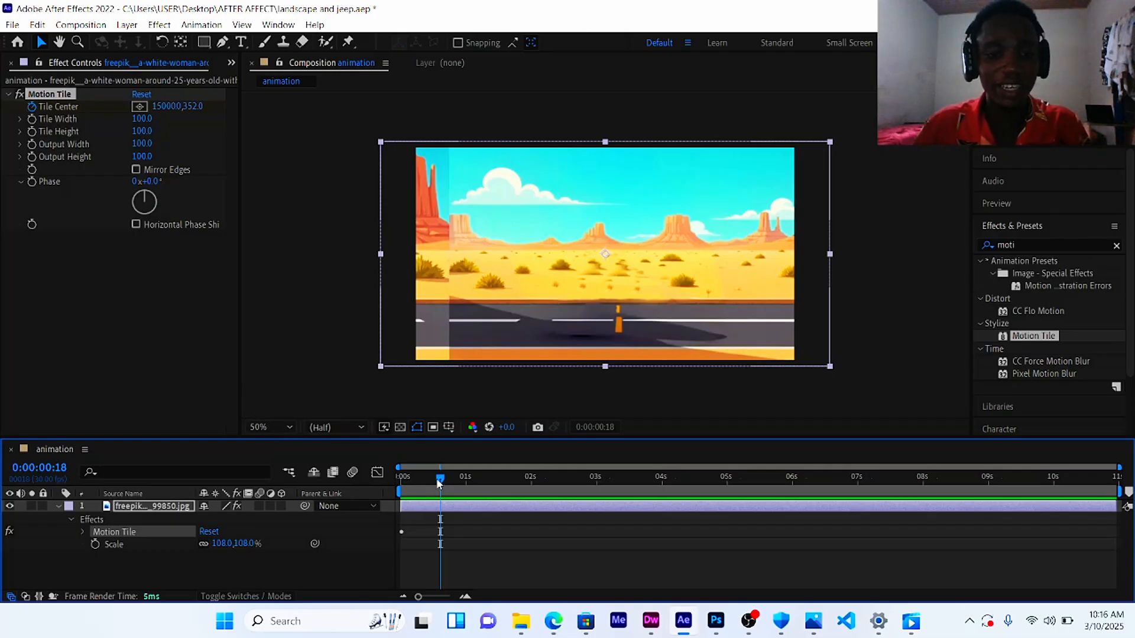
drag(437, 480, 656, 491)
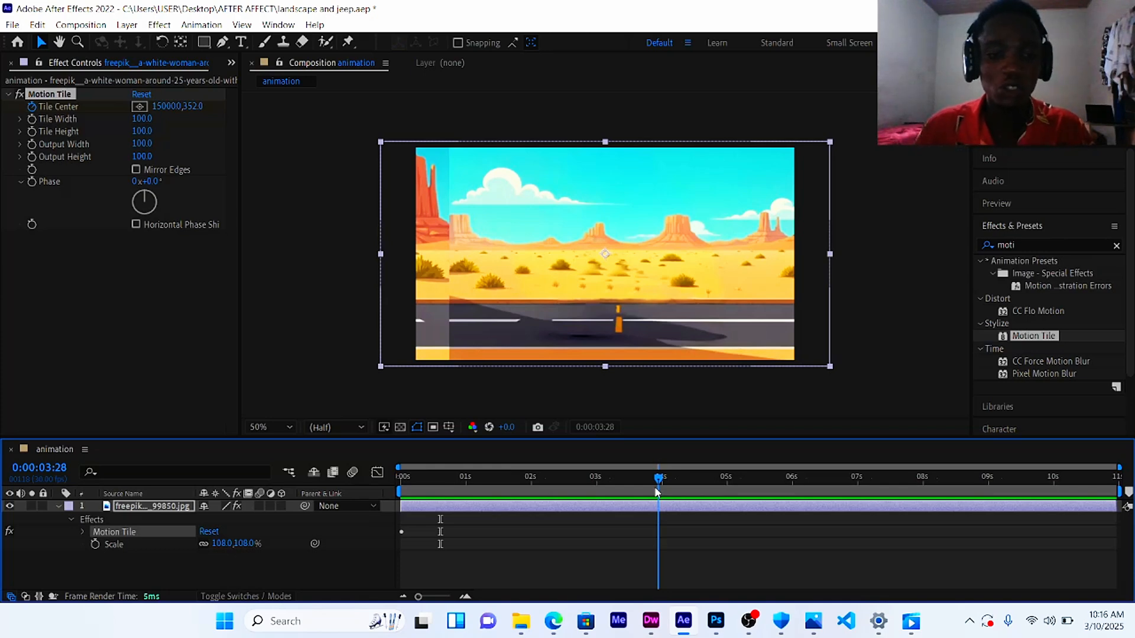
drag(656, 490, 1112, 501)
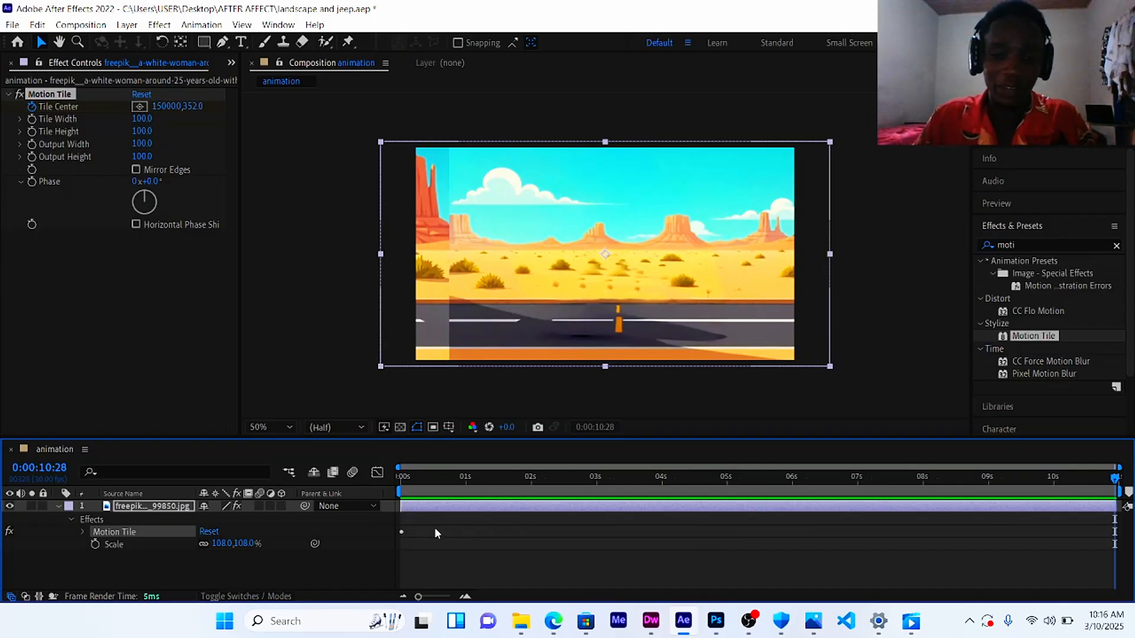
drag(157, 112, 160, 110)
click(160, 107)
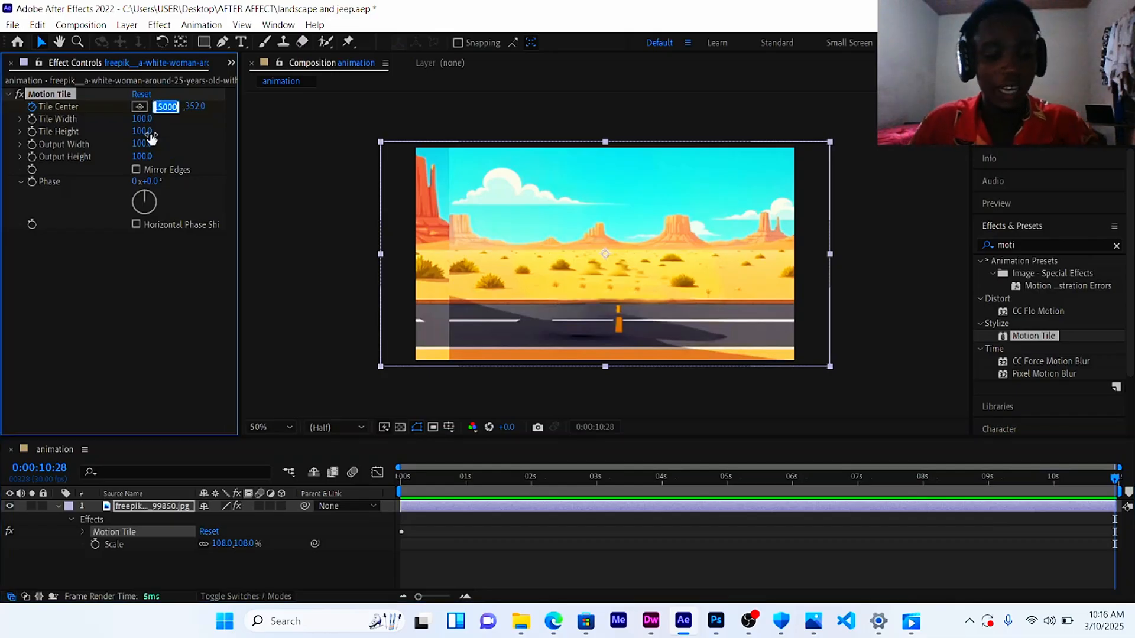
key(BackSpace)
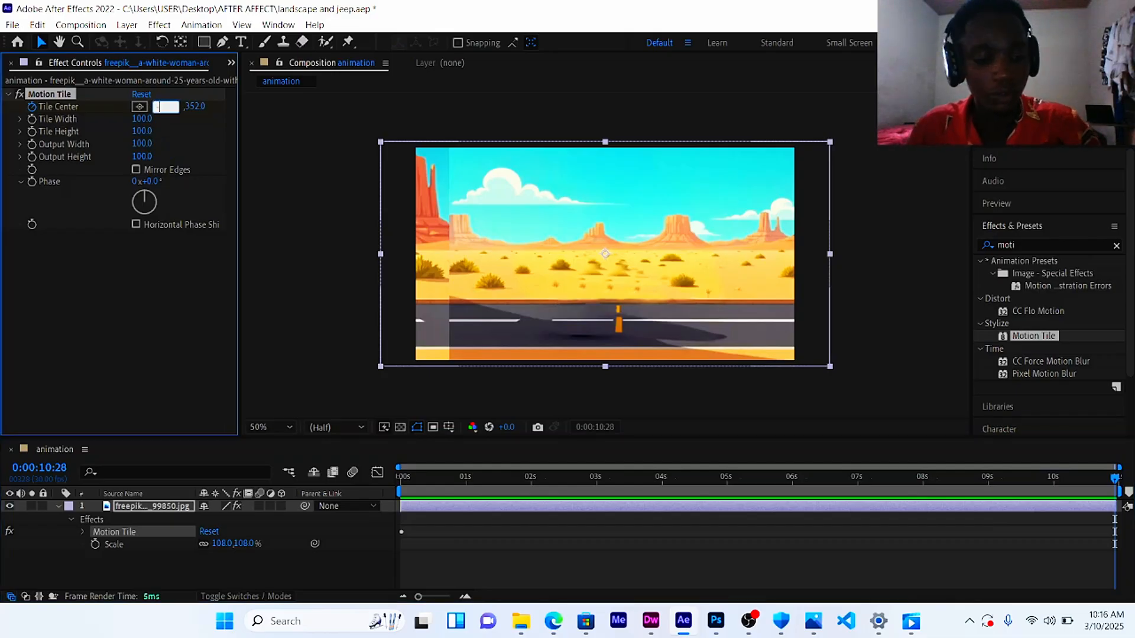
text(27)
text(00)
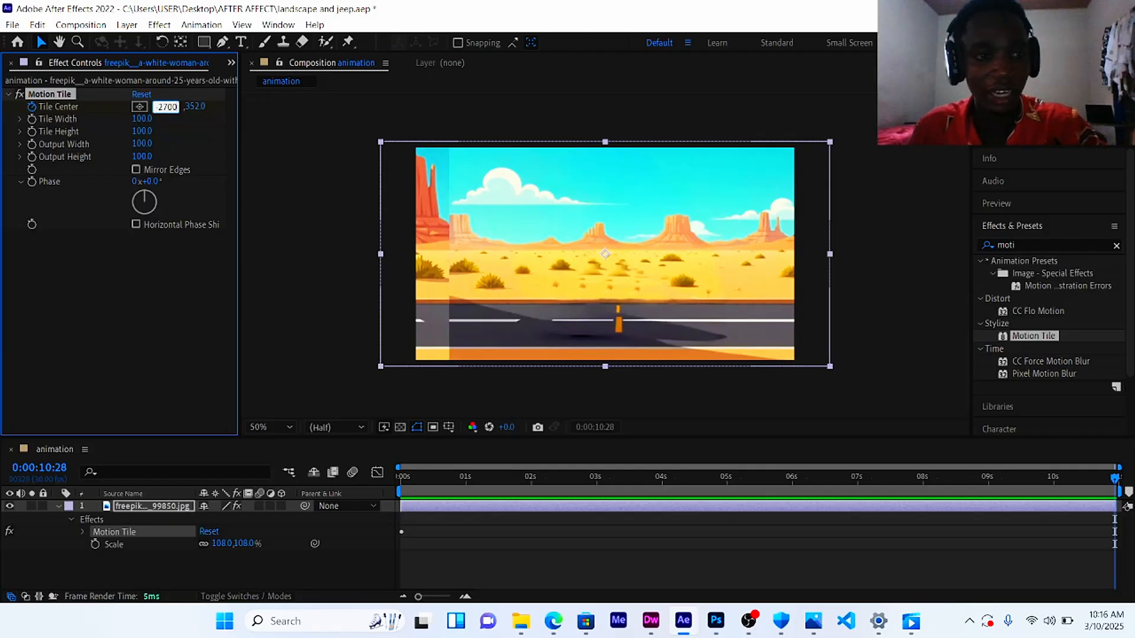
text(0)
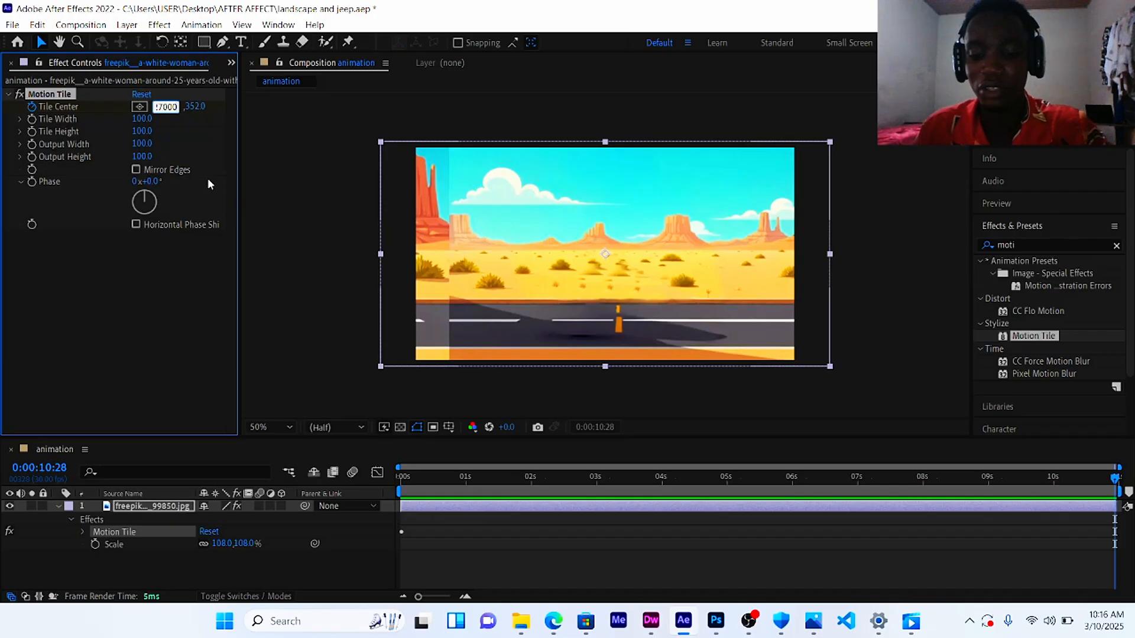
key(Return)
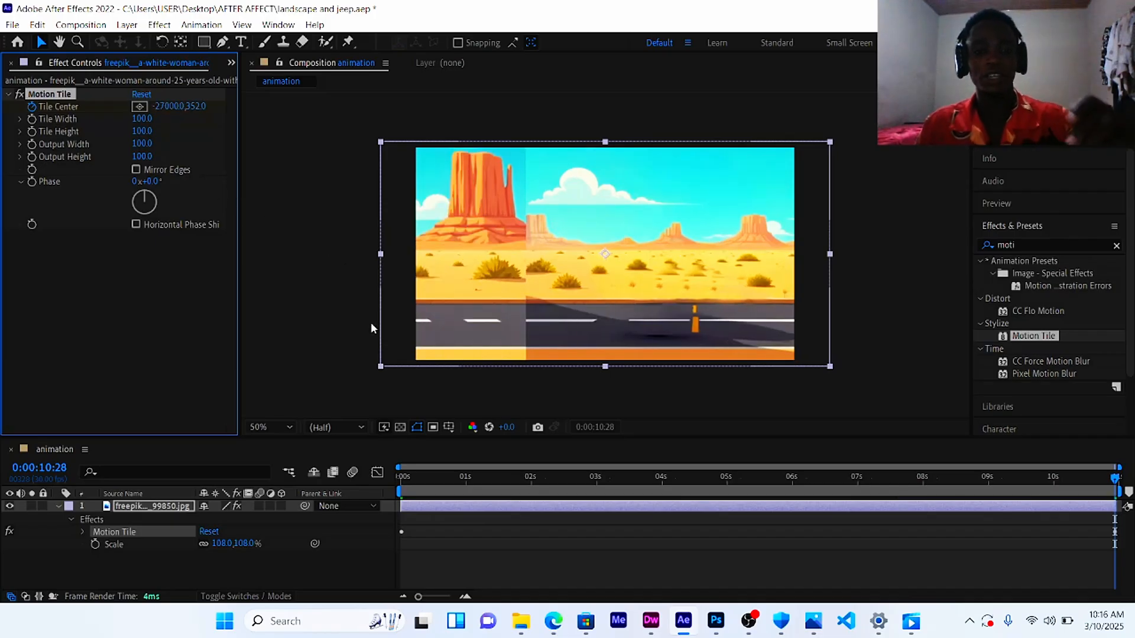
Step: Enable Mirror Edges on the Motion Tile effect and preview the scrolling animation
key(space)
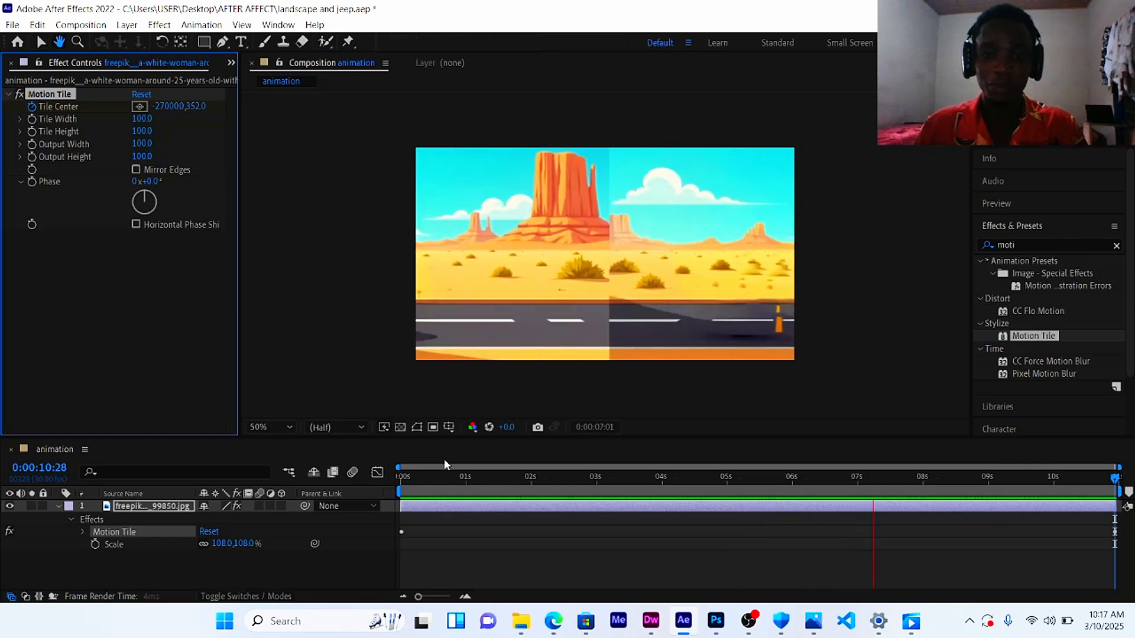
key(space)
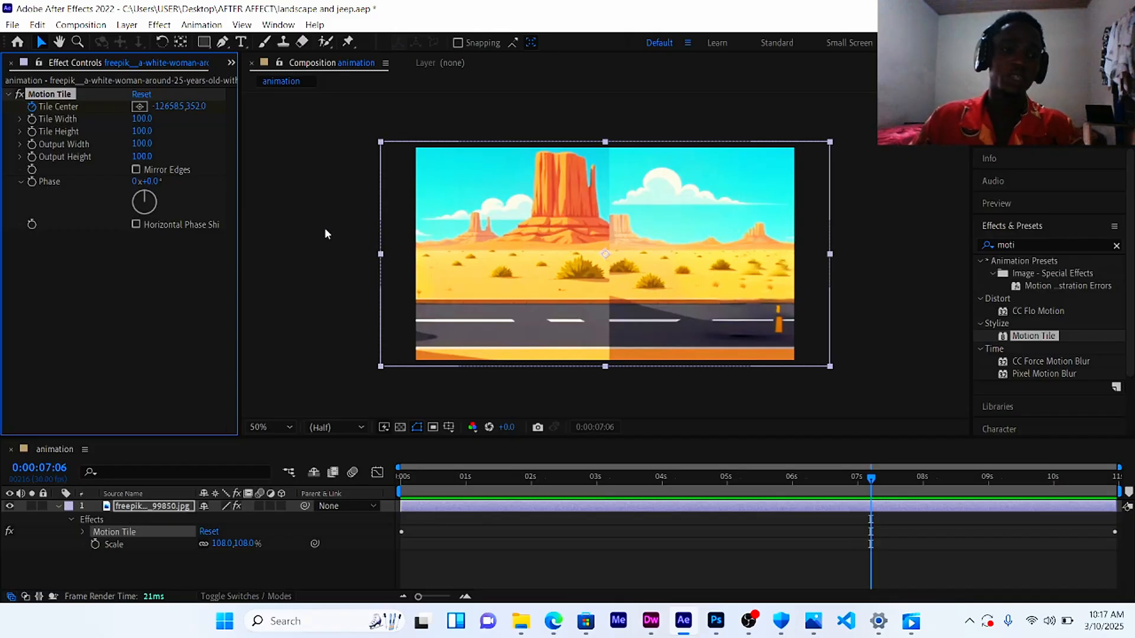
click(136, 170)
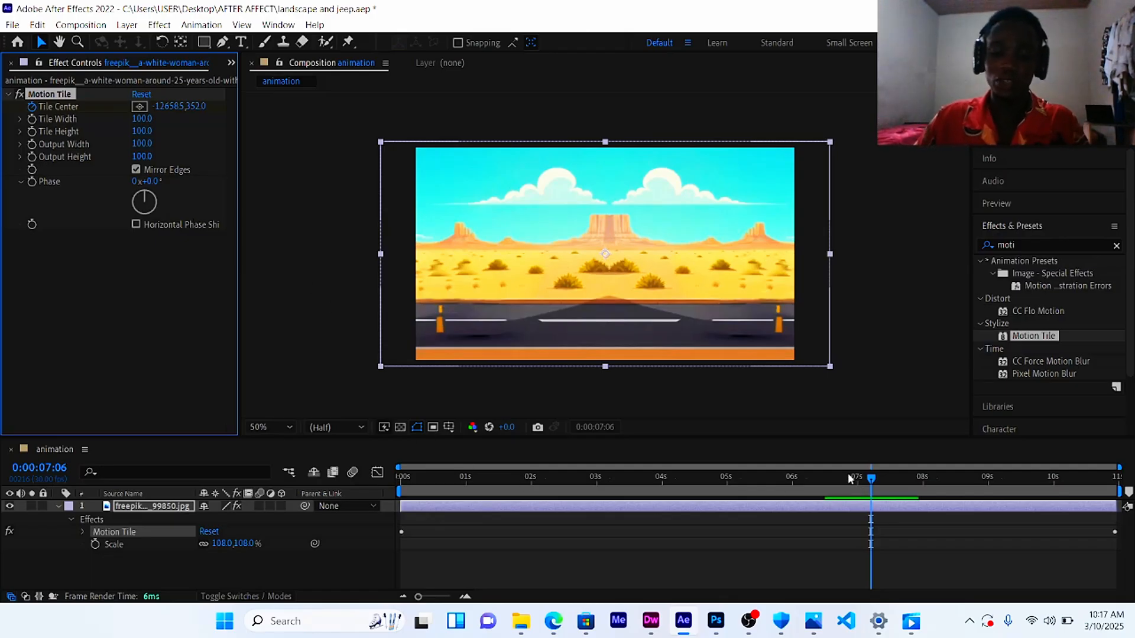
key(space)
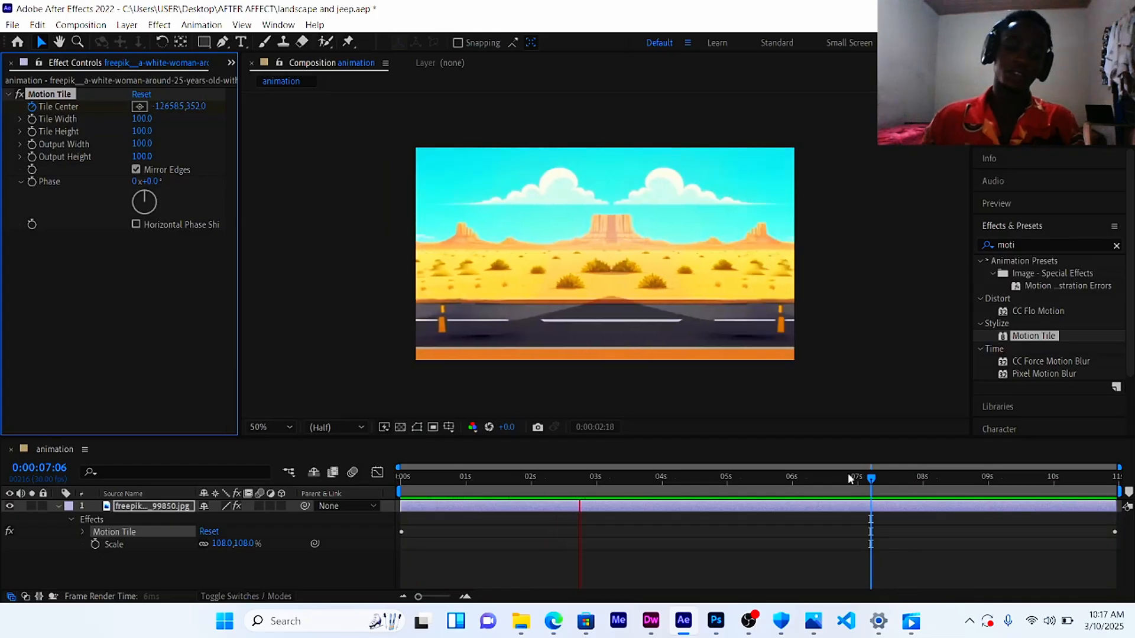
key(space)
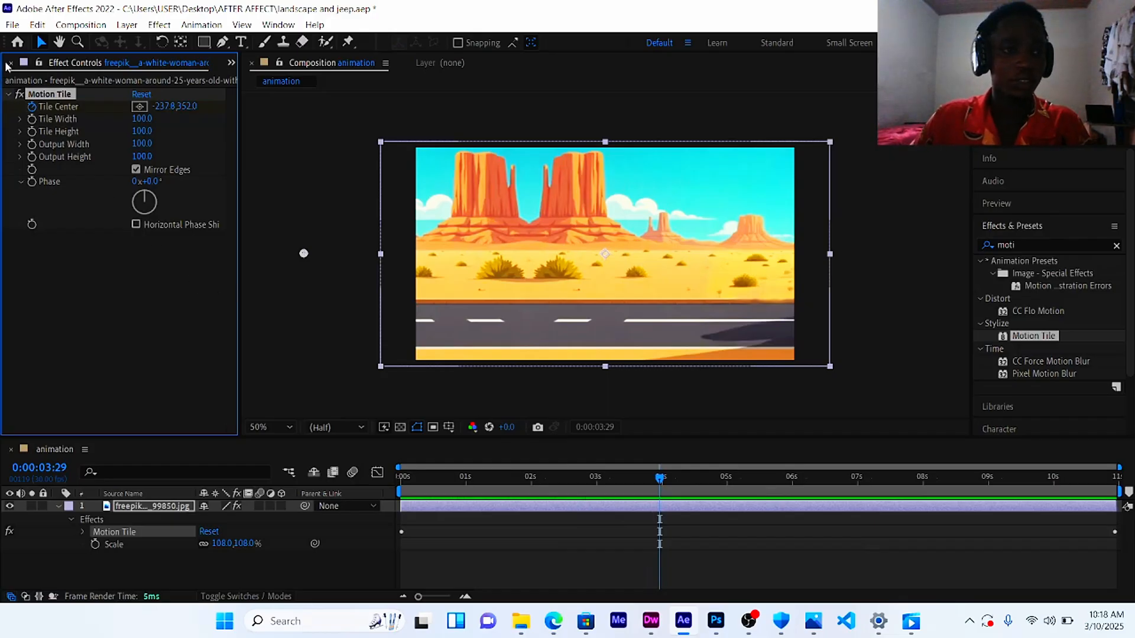
Step: Create a new composition named jeep with the default 1280 x 720 settings
click(11, 63)
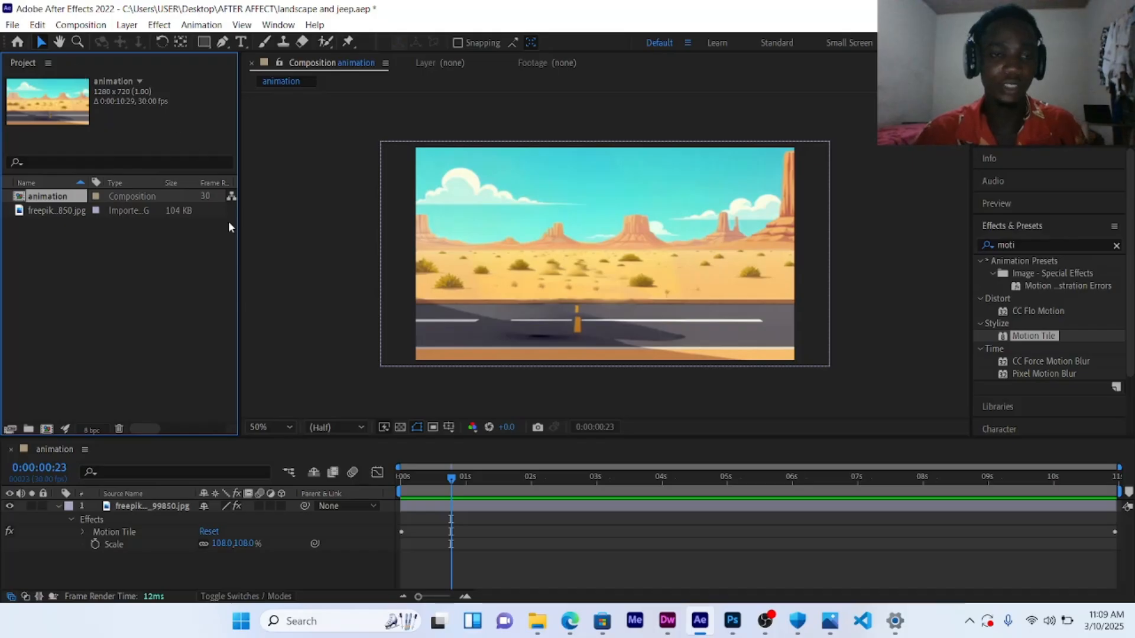
click(72, 26)
click(115, 41)
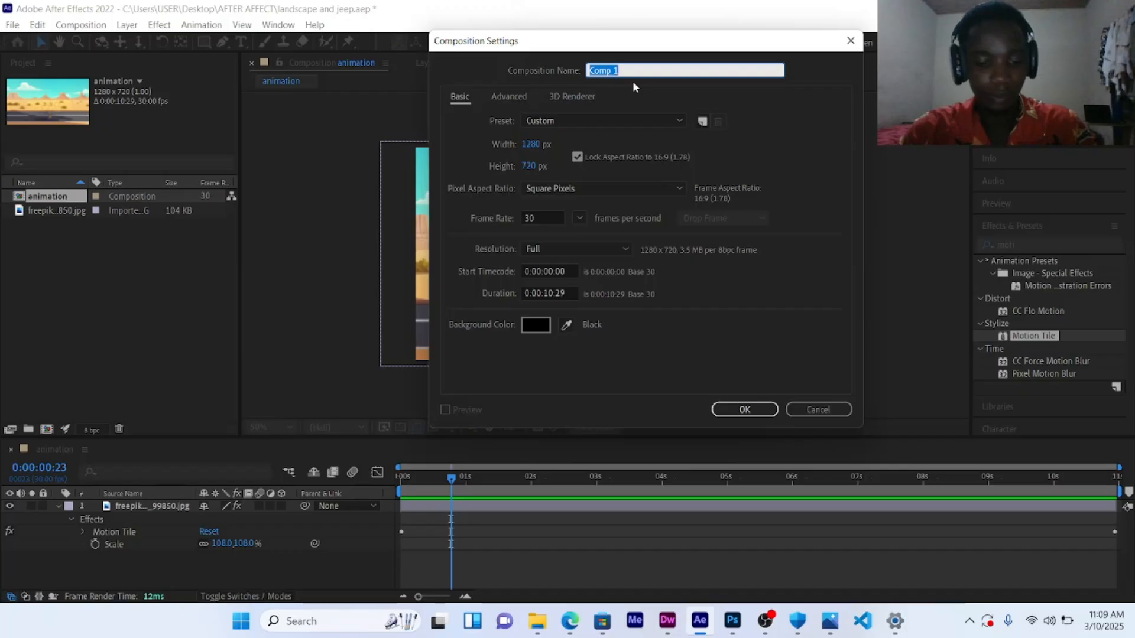
text(jeep)
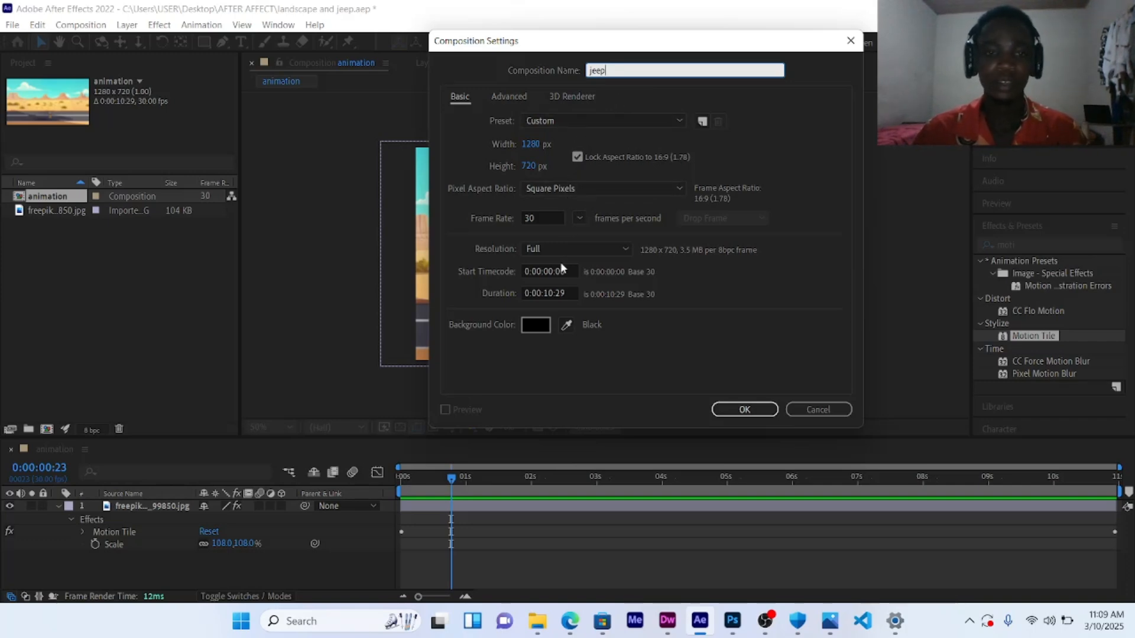
click(543, 325)
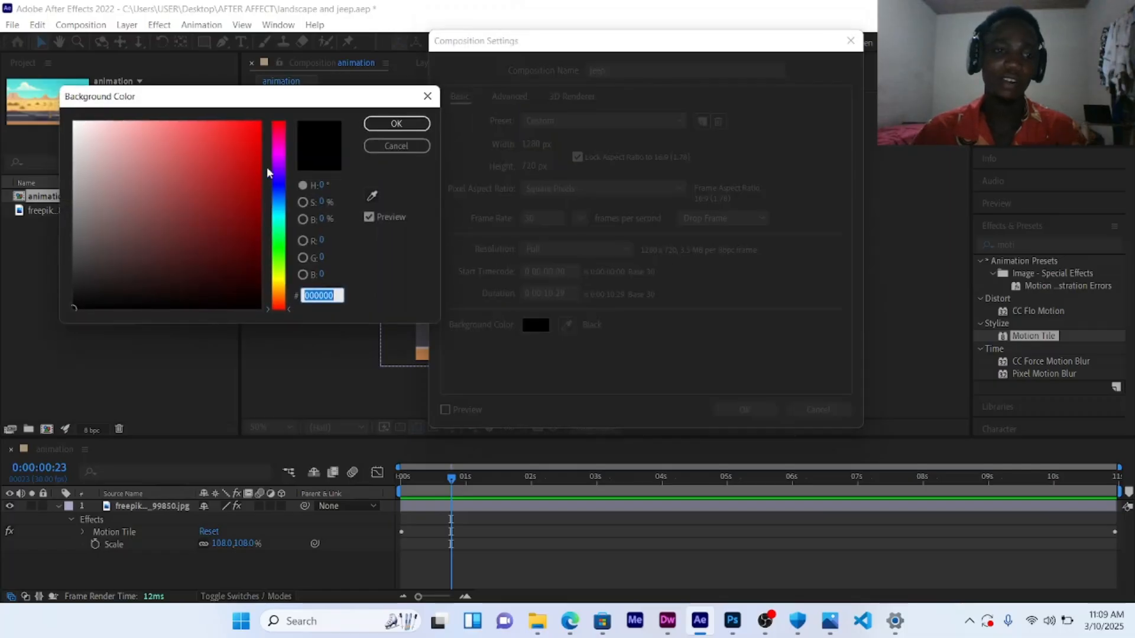
click(395, 125)
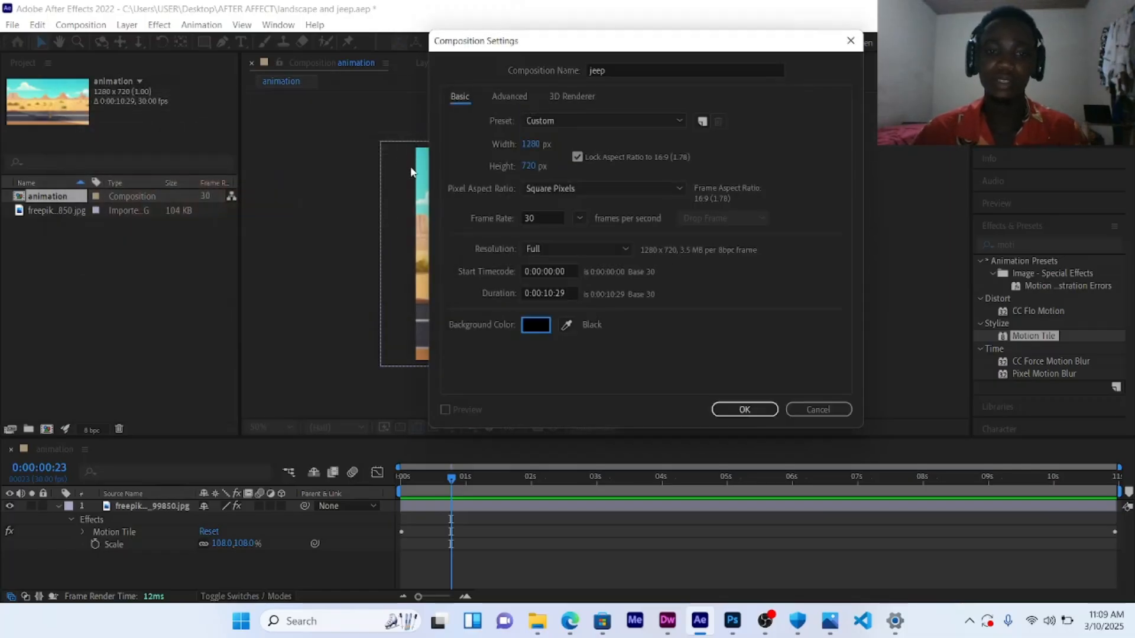
click(726, 410)
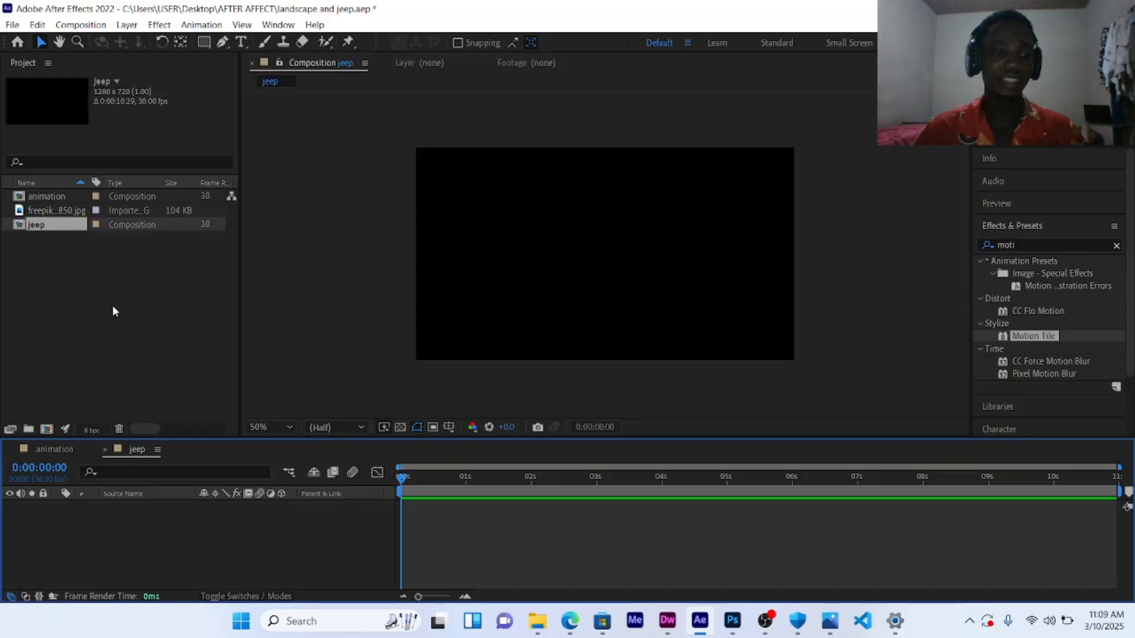
Step: Import the Off road-cuate1 image and place it into the jeep composition
double_click(114, 337)
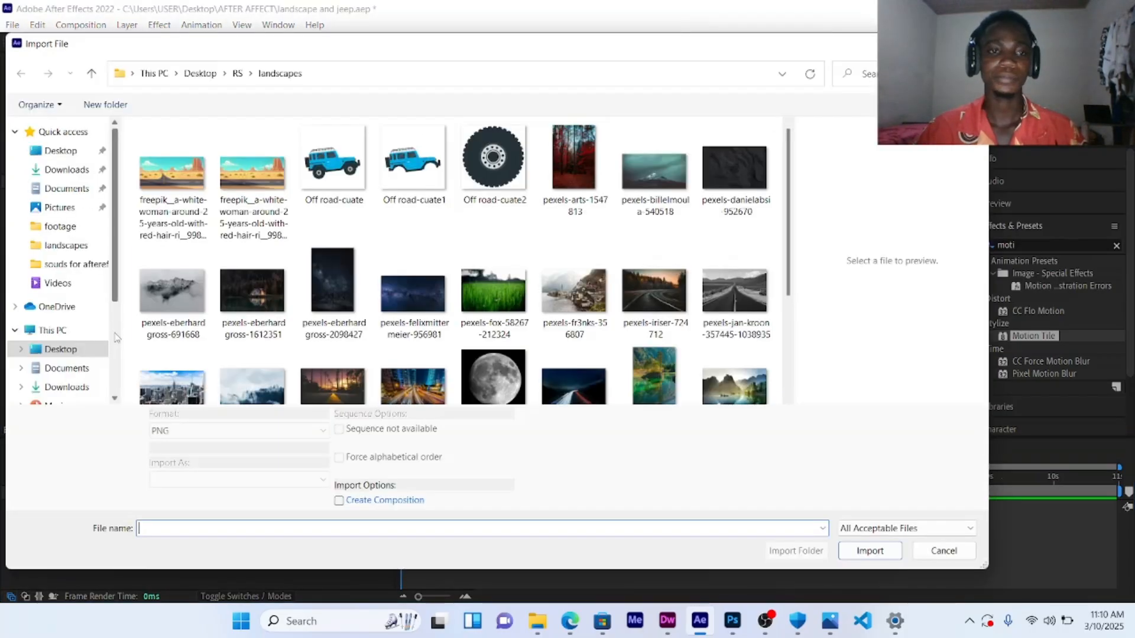
click(413, 163)
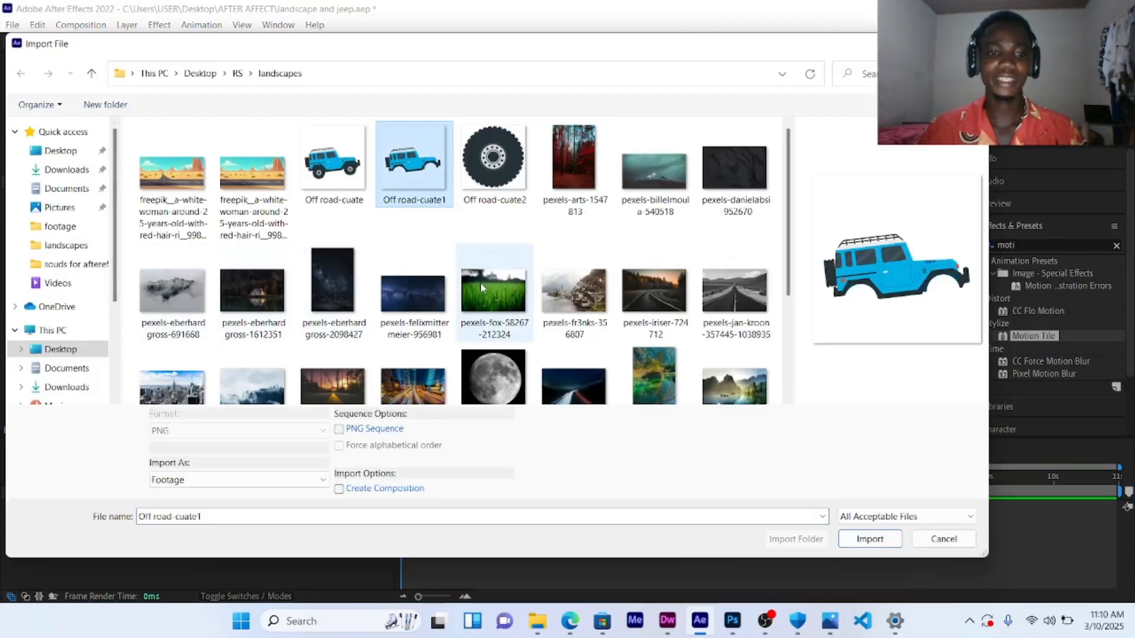
click(870, 538)
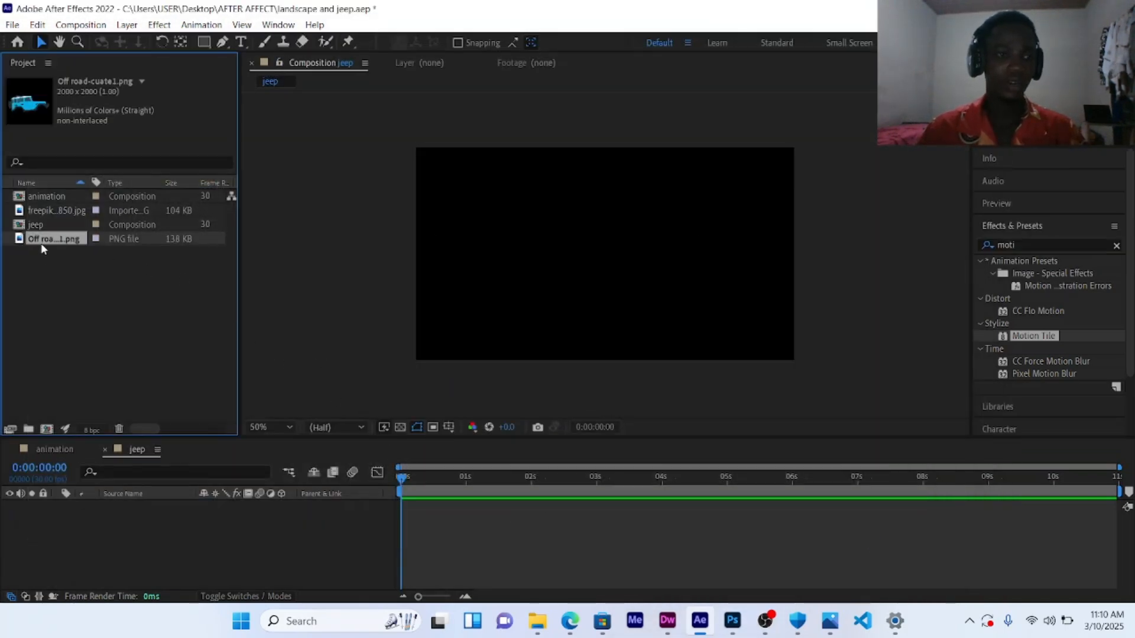
drag(44, 238, 609, 242)
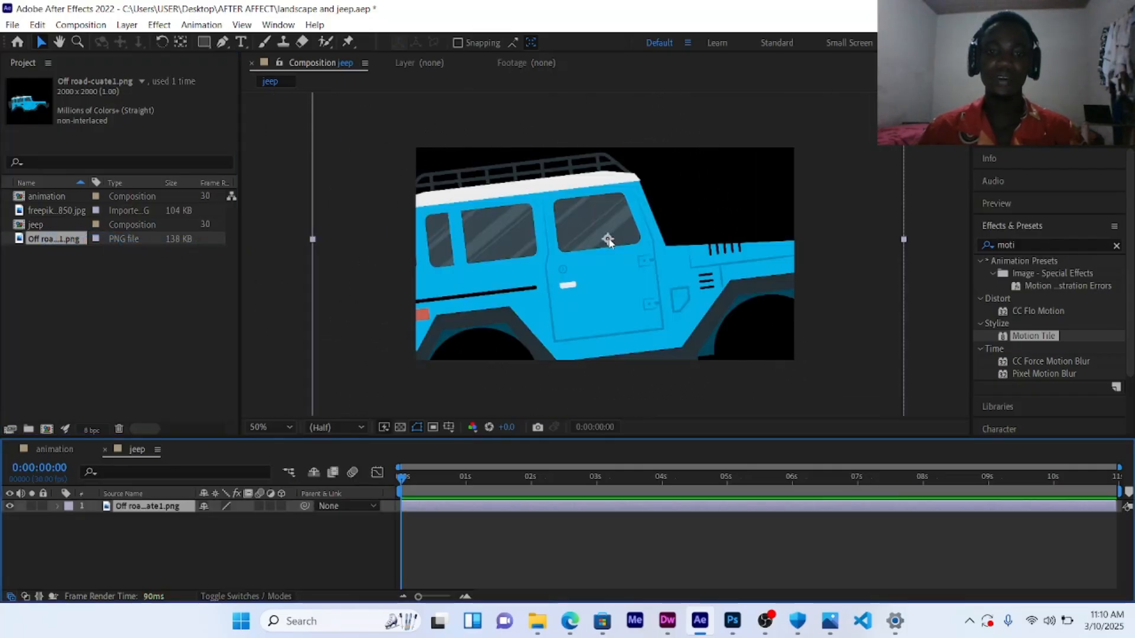
Step: Scale the jeep image layer down to 47%
scroll(609, 239, down, 1)
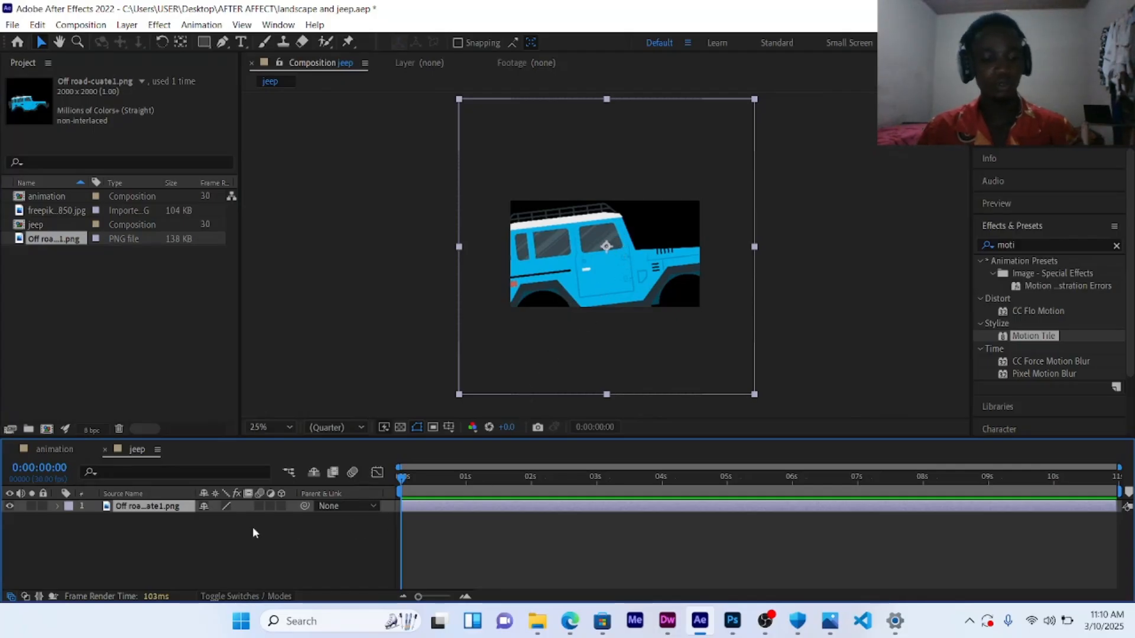
key(s)
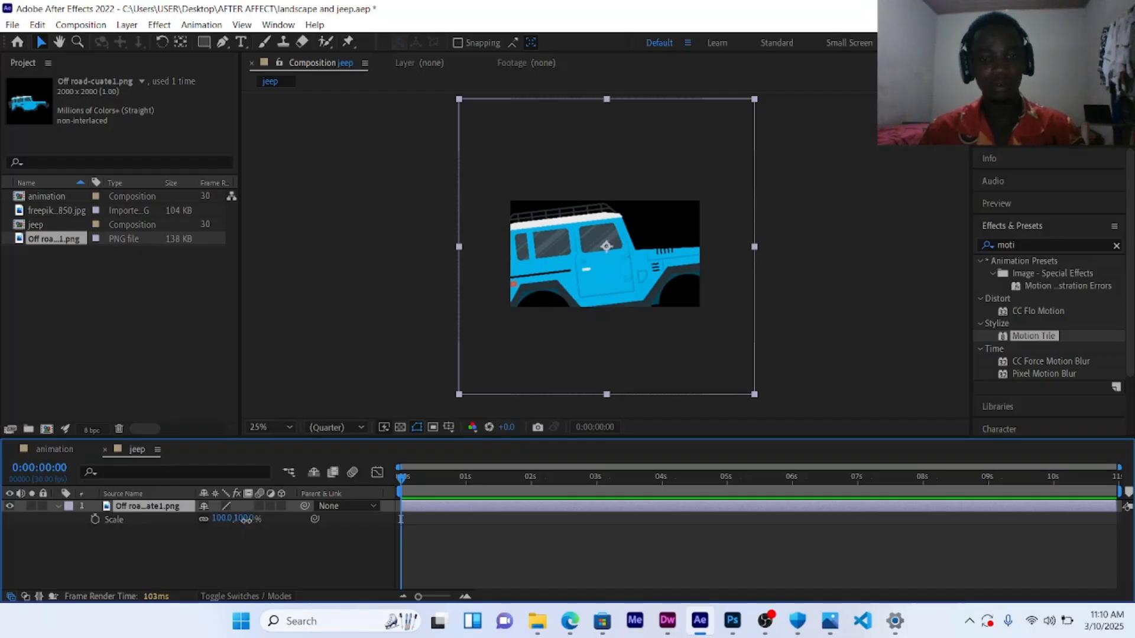
drag(248, 519, 219, 528)
click(338, 515)
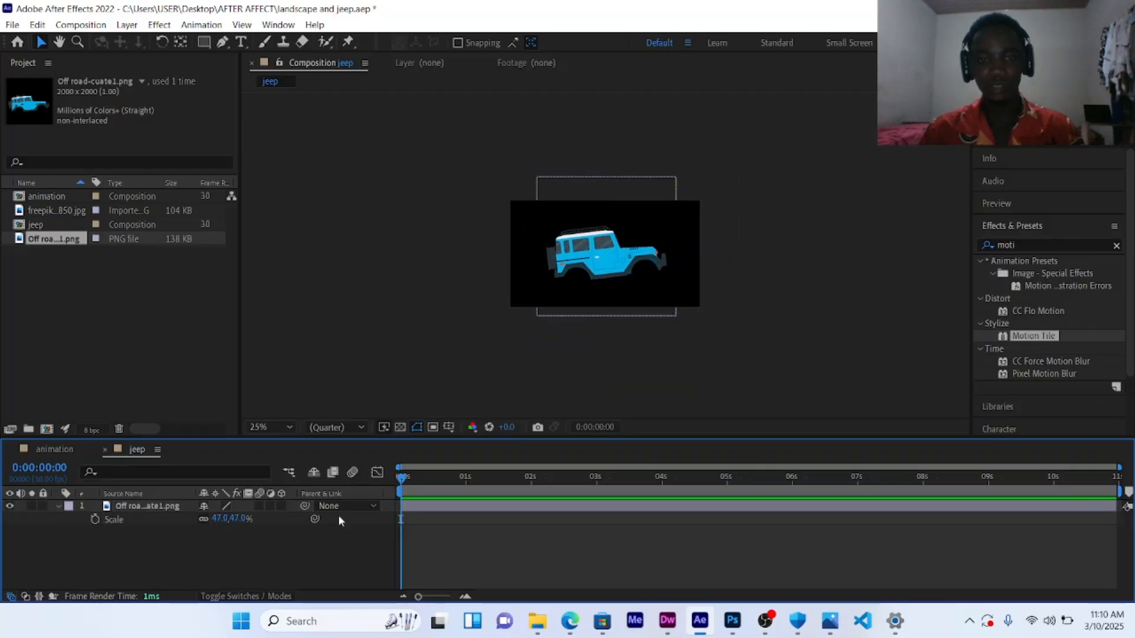
Step: Select the jeep layer and set its rotation to 7 degrees
click(544, 280)
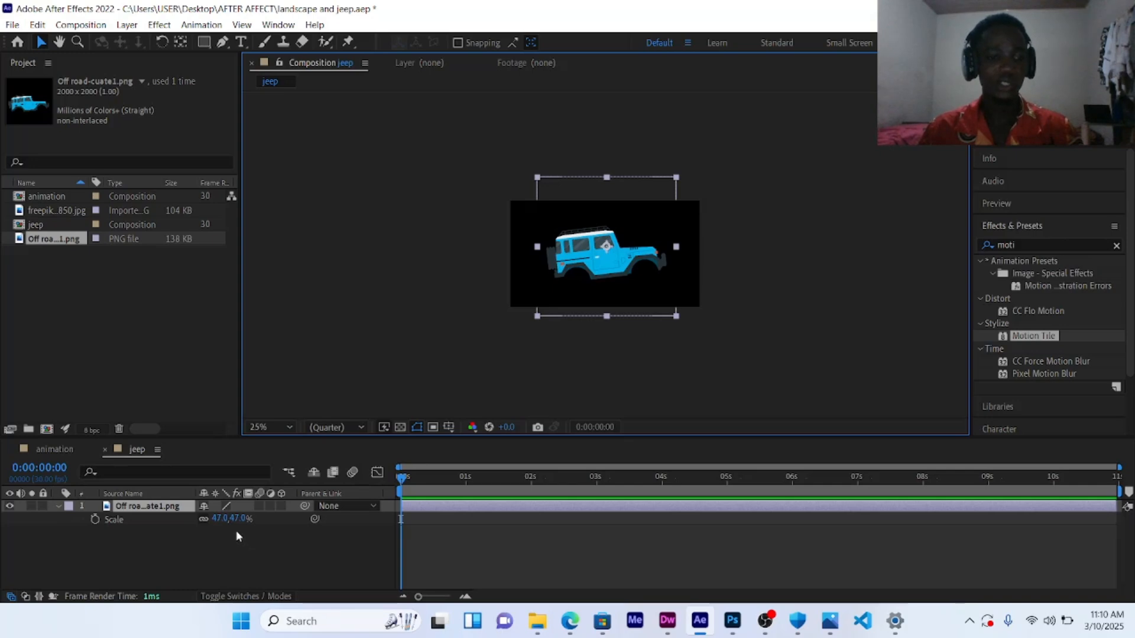
key(r)
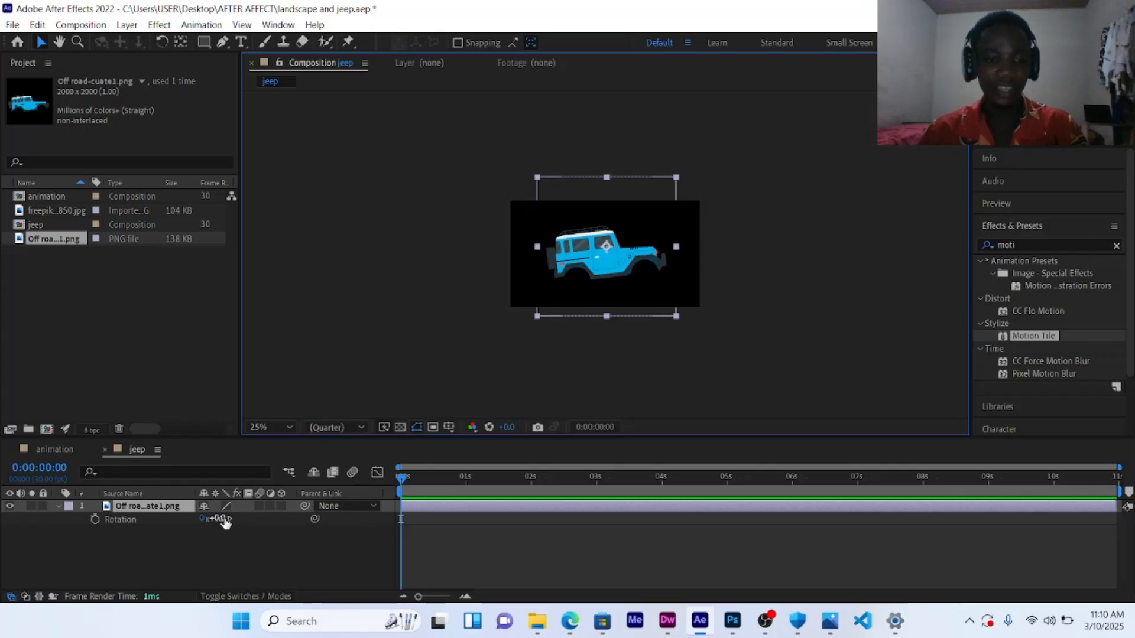
drag(224, 519, 230, 518)
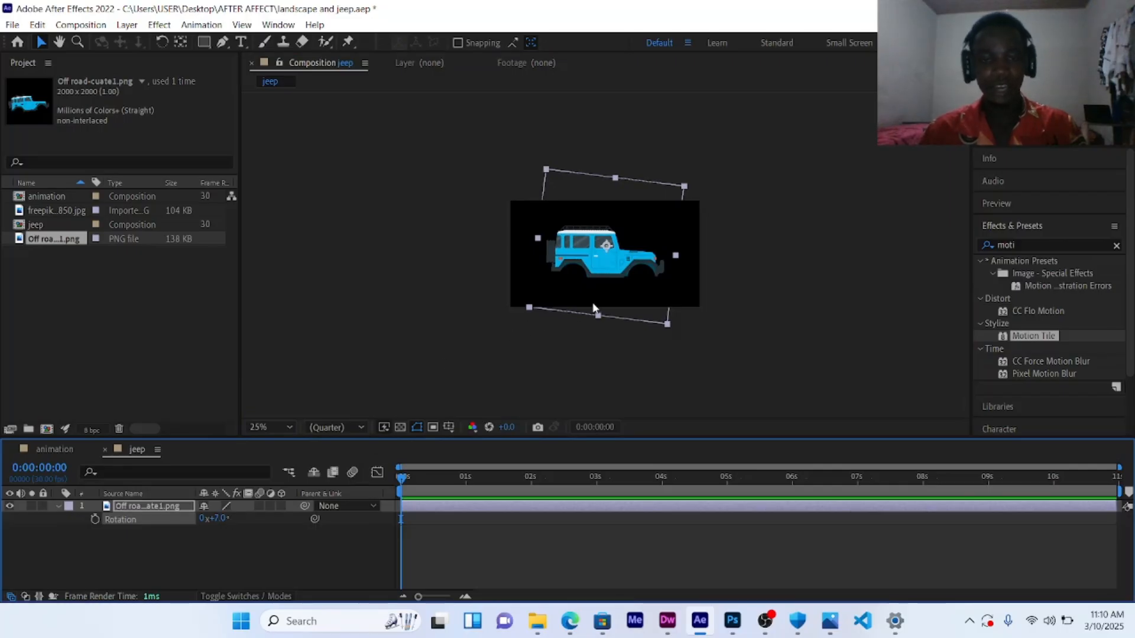
Step: Show the rulers and place a horizontal guide along the bottom of the jeep's wheels
scroll(592, 303, up, 2)
scroll(593, 303, up, 4)
scroll(593, 303, down, 2)
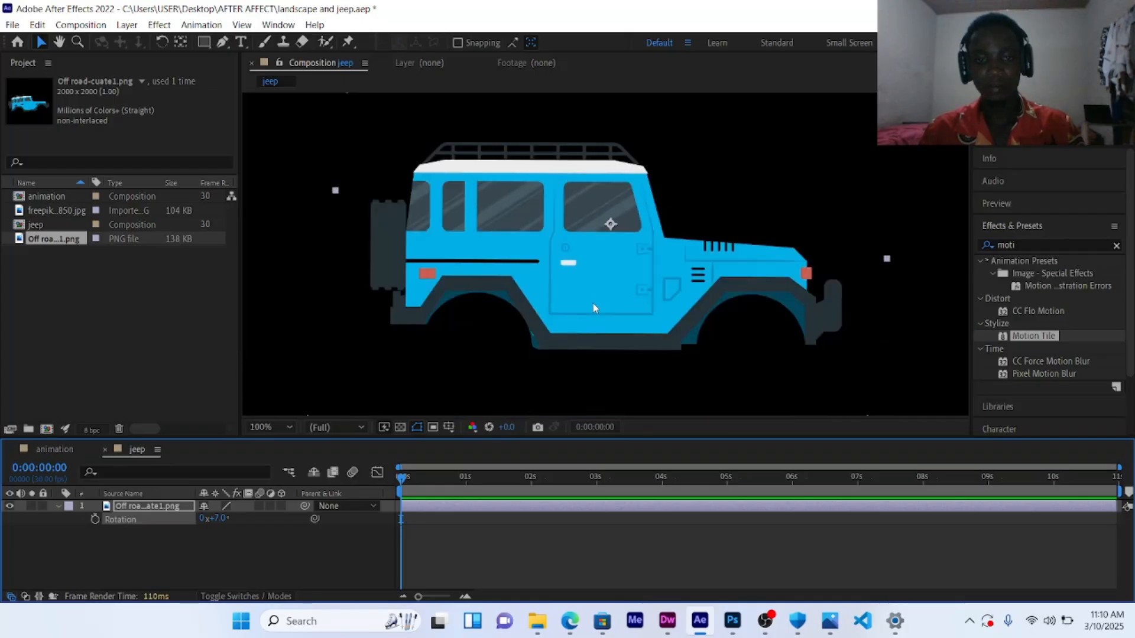
click(450, 430)
click(475, 514)
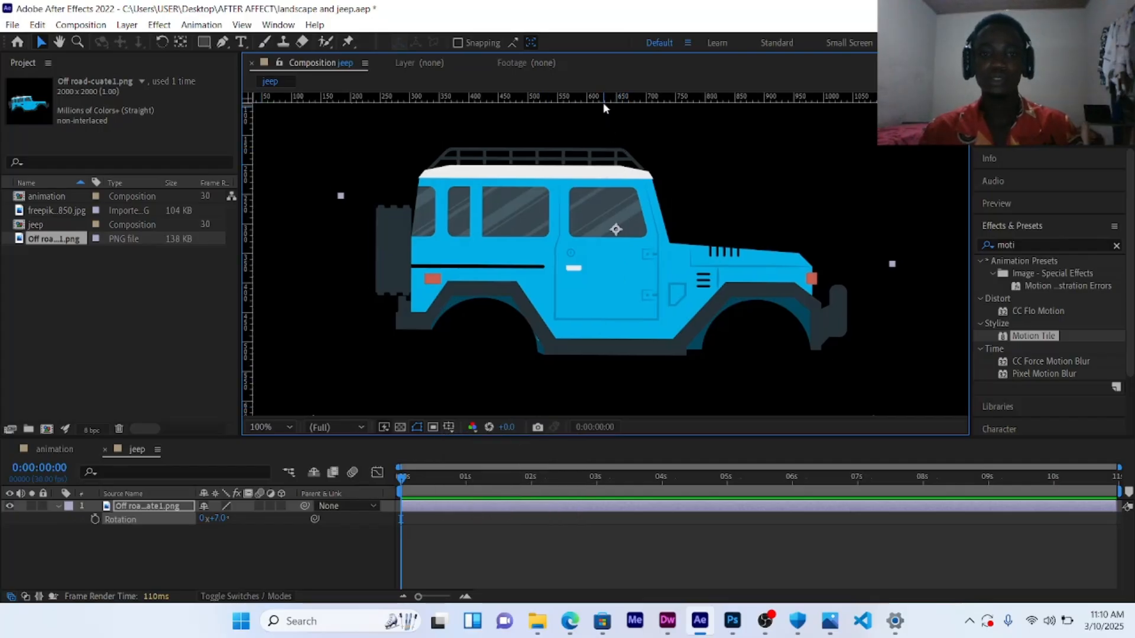
drag(603, 105, 649, 354)
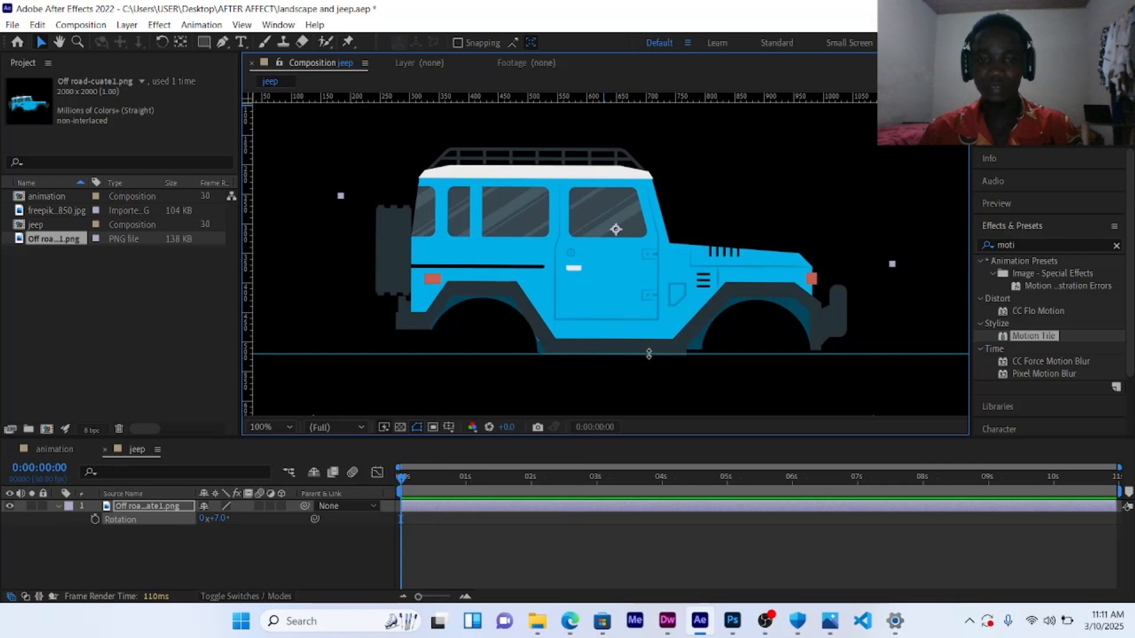
drag(648, 355, 647, 356)
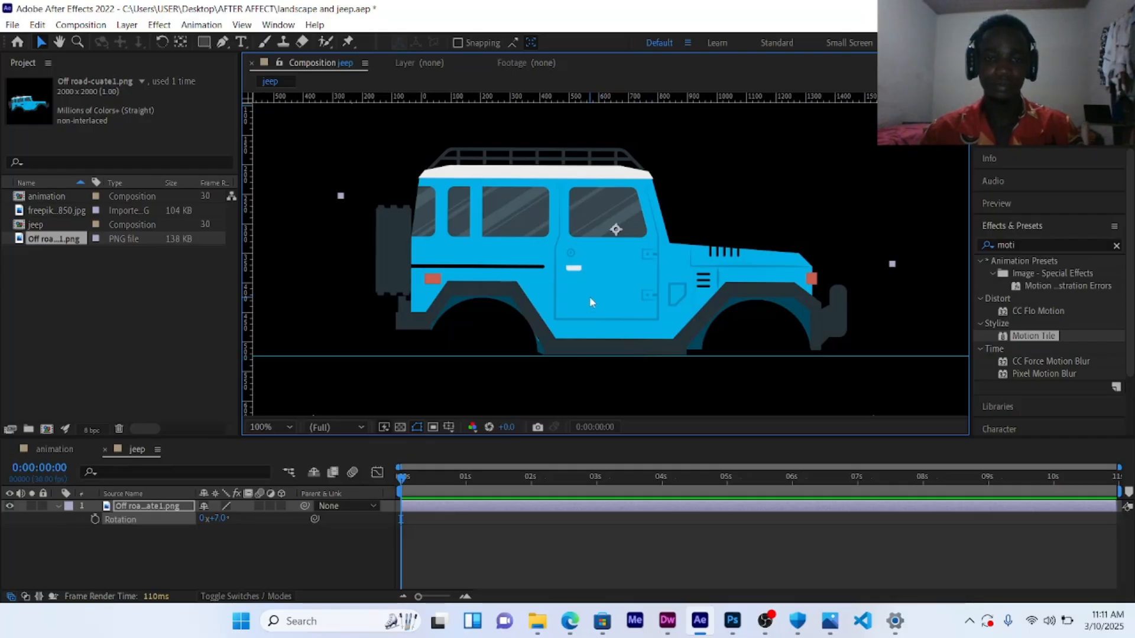
key(comma)
key(comma)
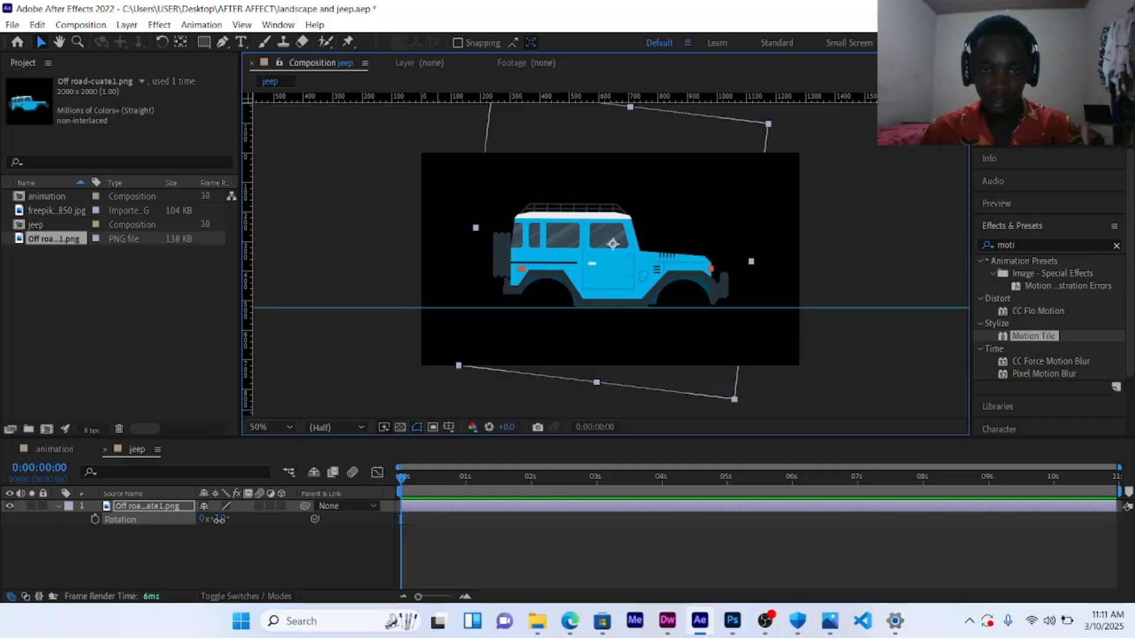
drag(218, 519, 219, 520)
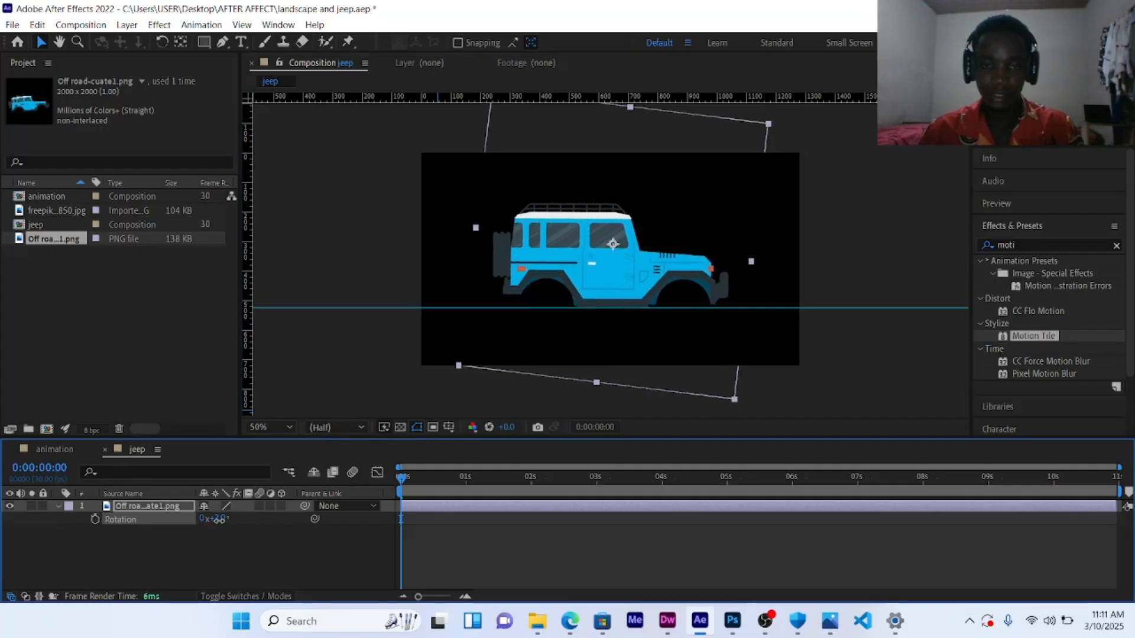
scroll(632, 273, up, 2)
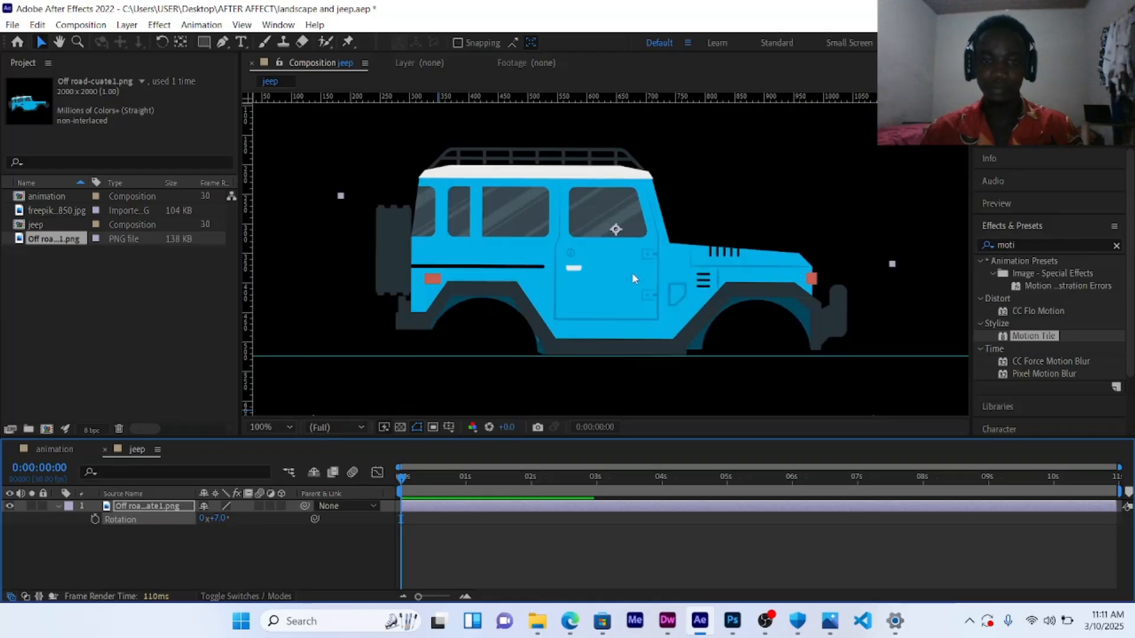
scroll(632, 272, down, 2)
scroll(633, 272, up, 2)
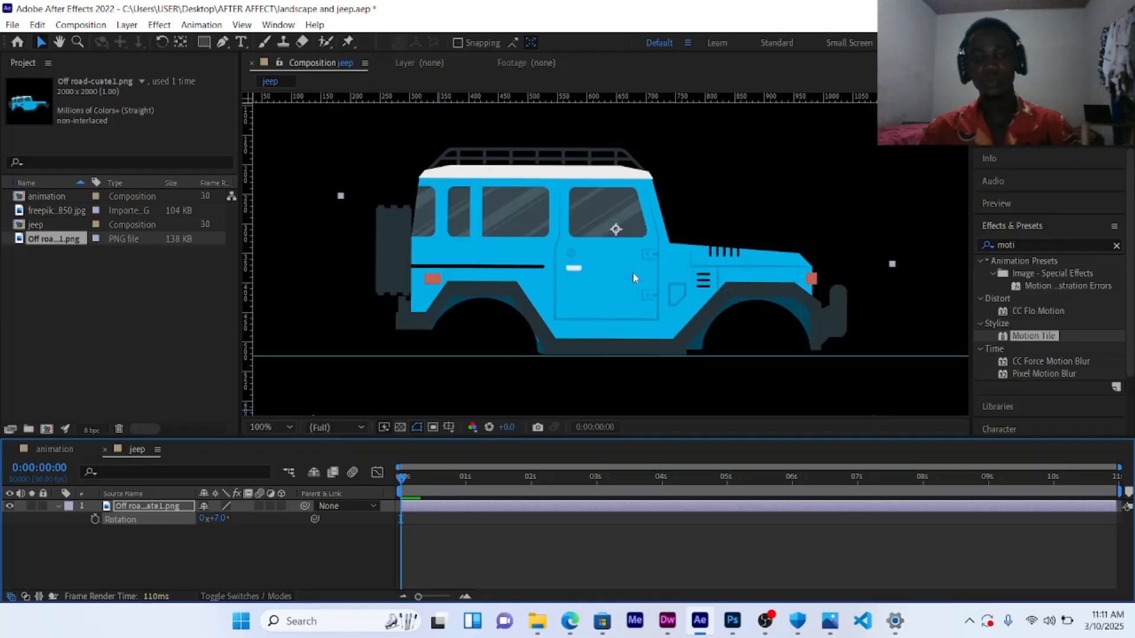
scroll(633, 278, down, 2)
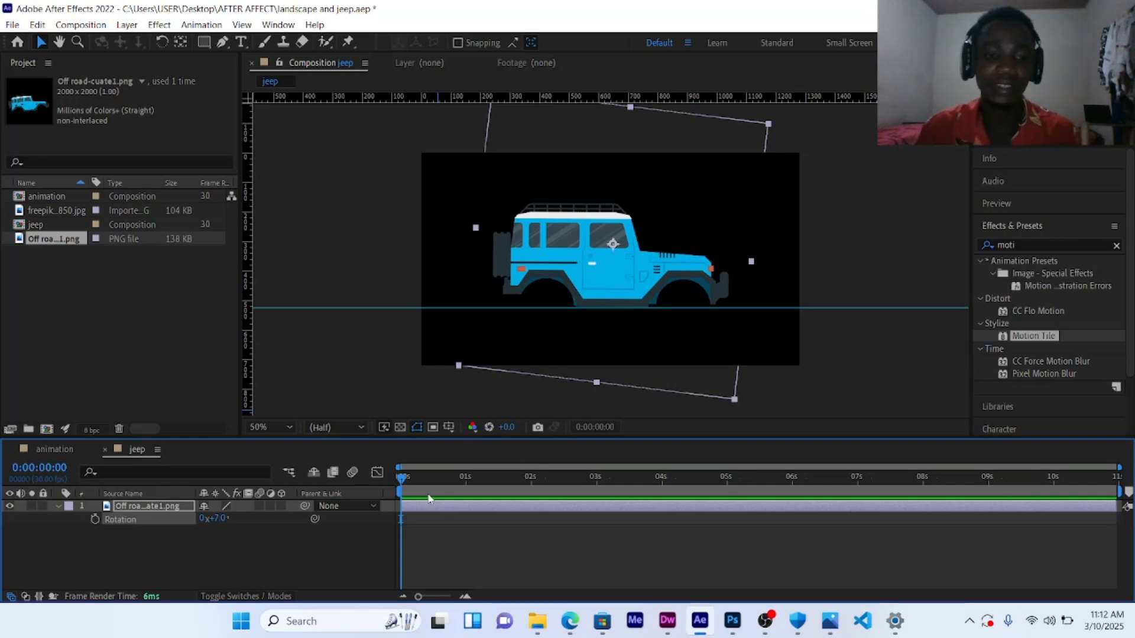
Step: Turn on Position keyframing for the jeep at frame 0 and add a second Position keyframe at frame 10
mouse_move(402, 478)
mouse_down()
mouse_move(600, 475)
mouse_move(579, 477)
mouse_move(596, 488)
mouse_up()
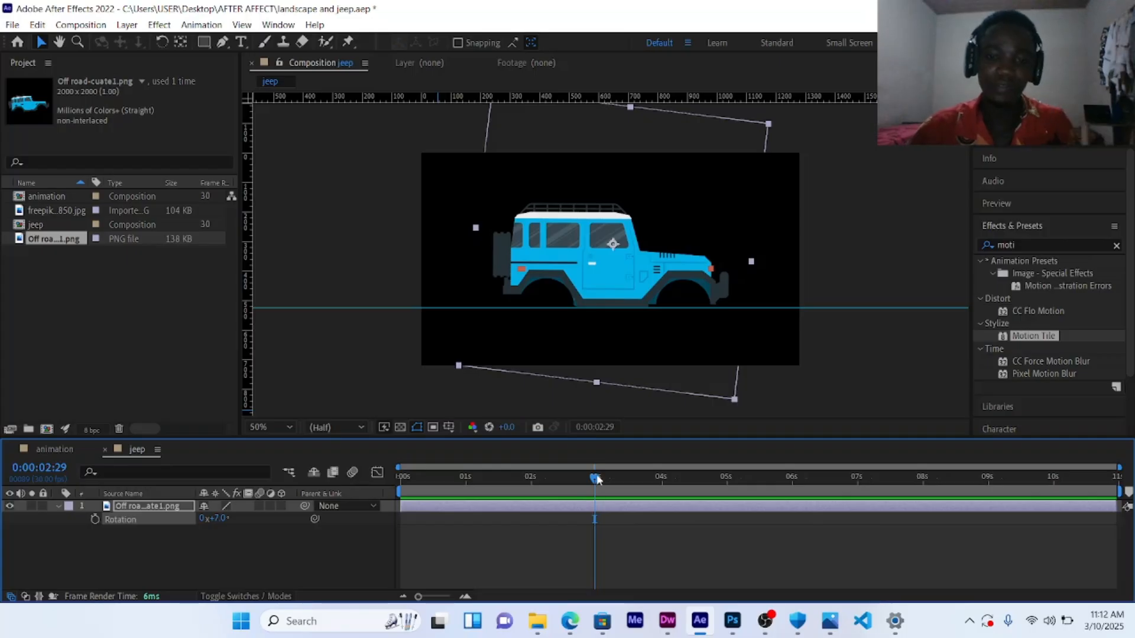
drag(596, 489, 399, 502)
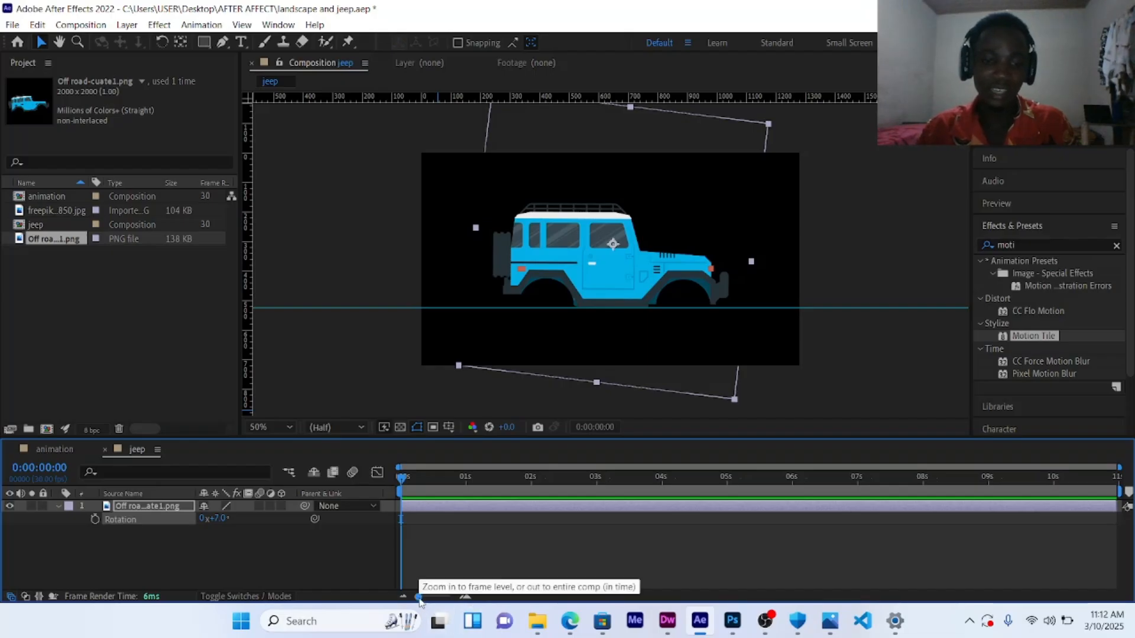
drag(418, 596, 451, 597)
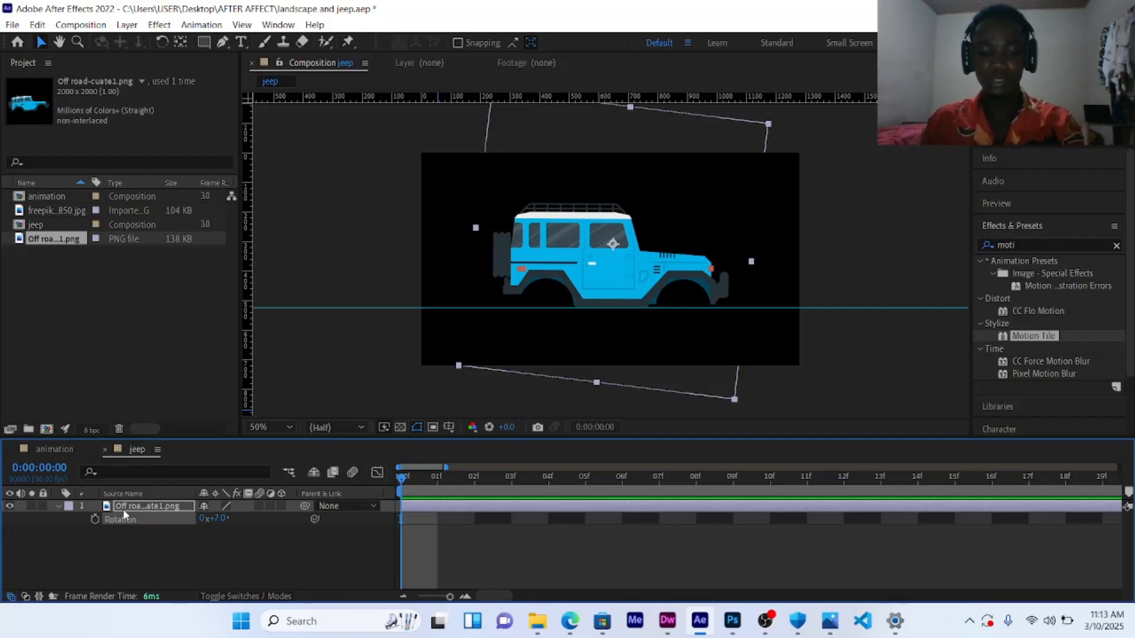
key(p)
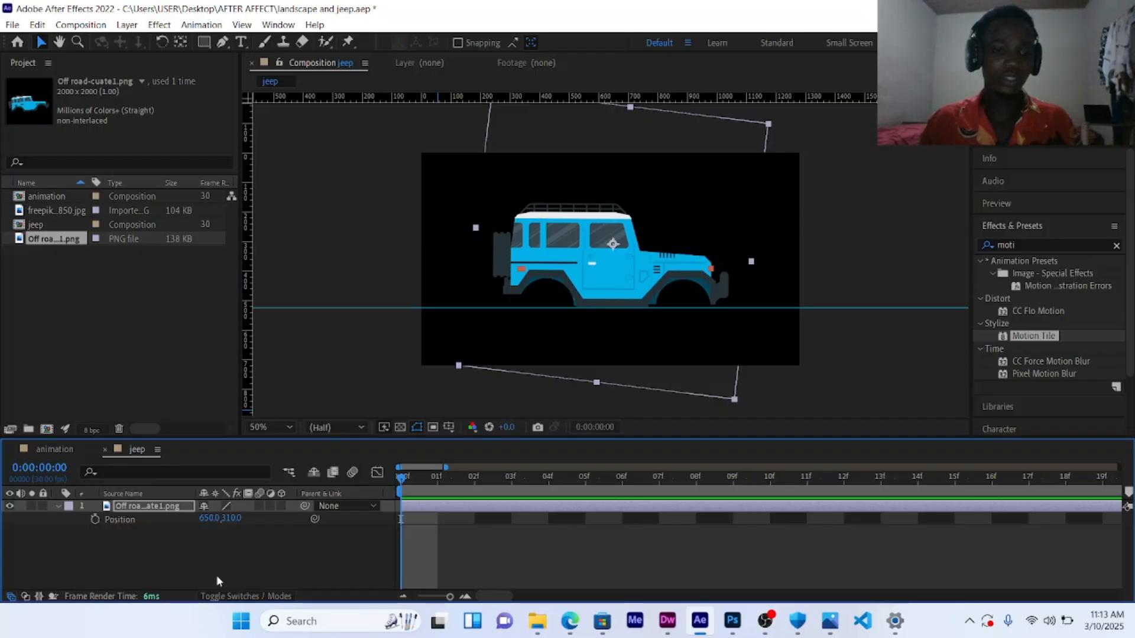
click(94, 520)
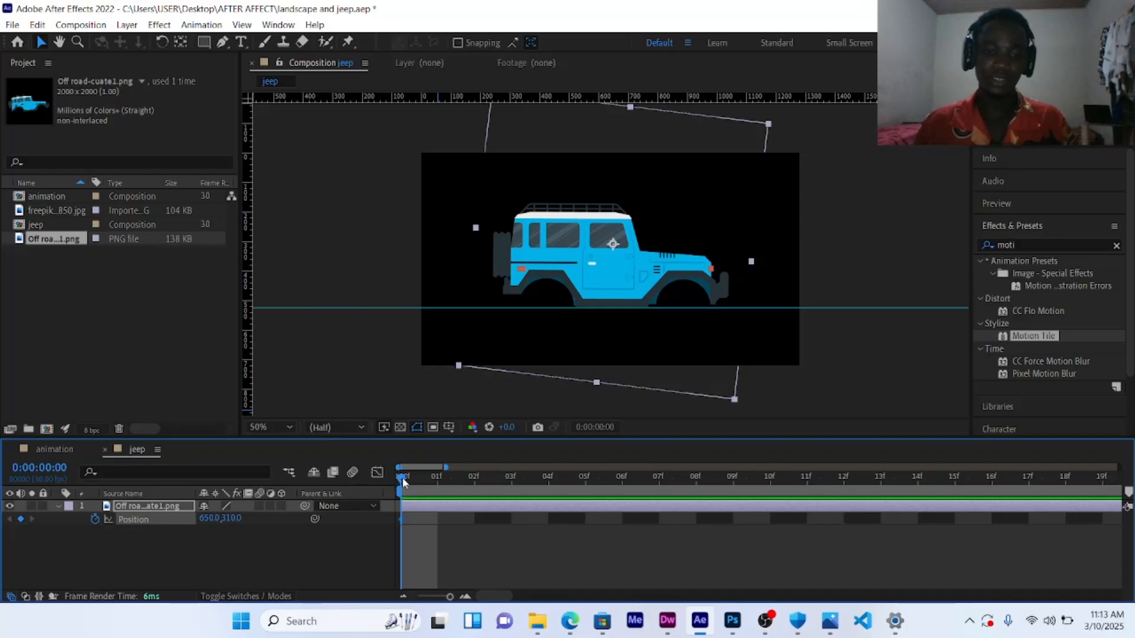
drag(402, 477, 773, 498)
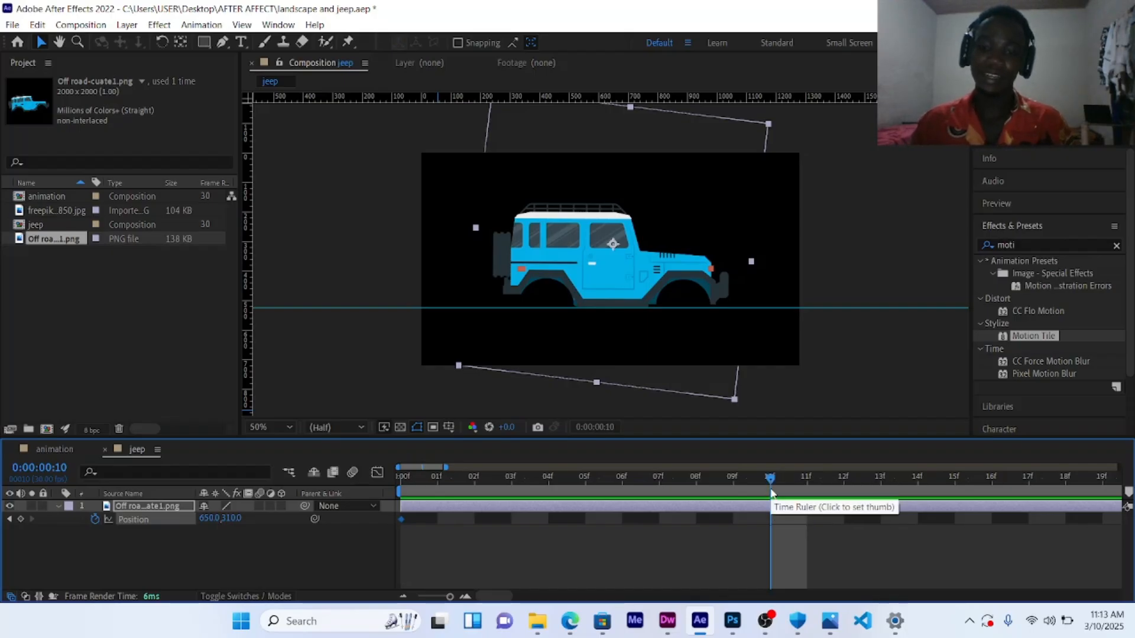
click(21, 520)
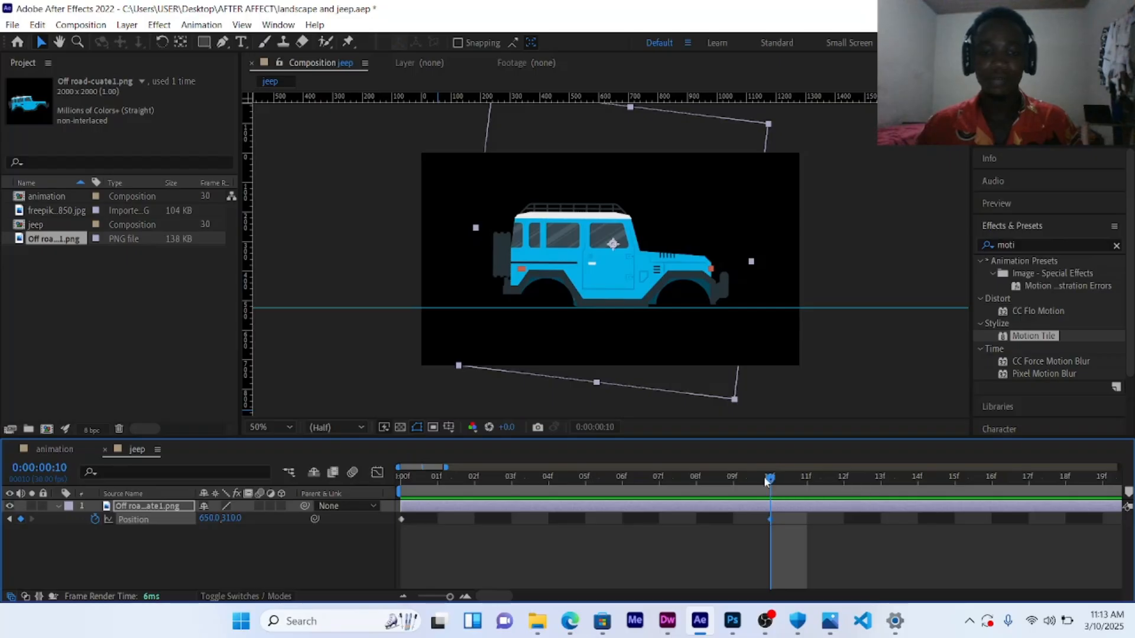
Step: At frame 5, add a Position keyframe raising the jeep slightly to 650, 304
drag(771, 478, 595, 480)
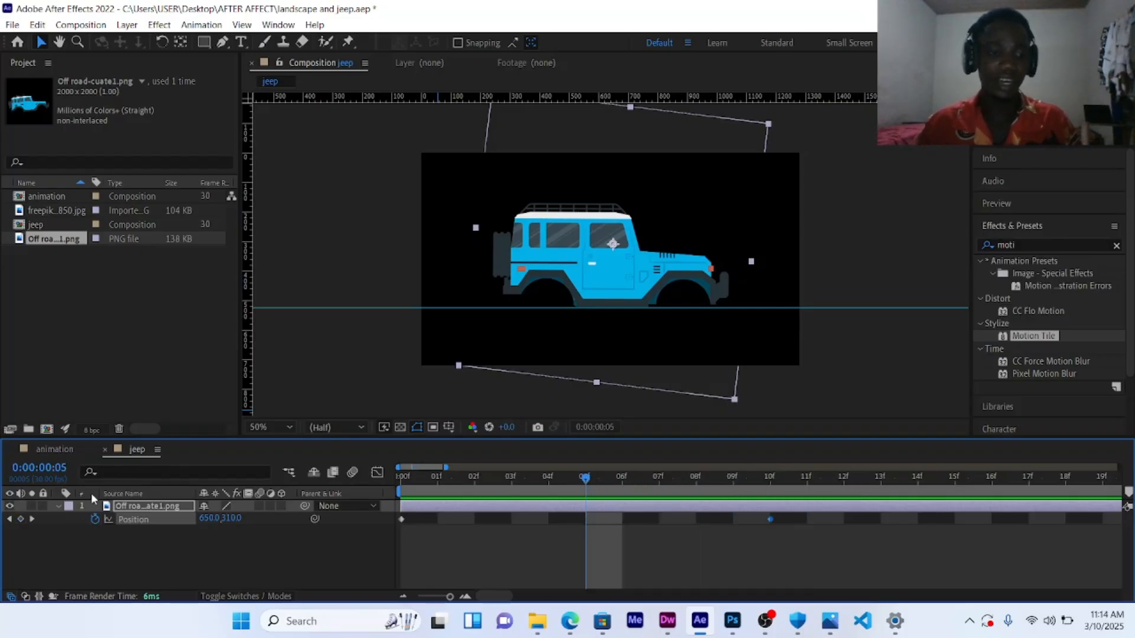
click(21, 519)
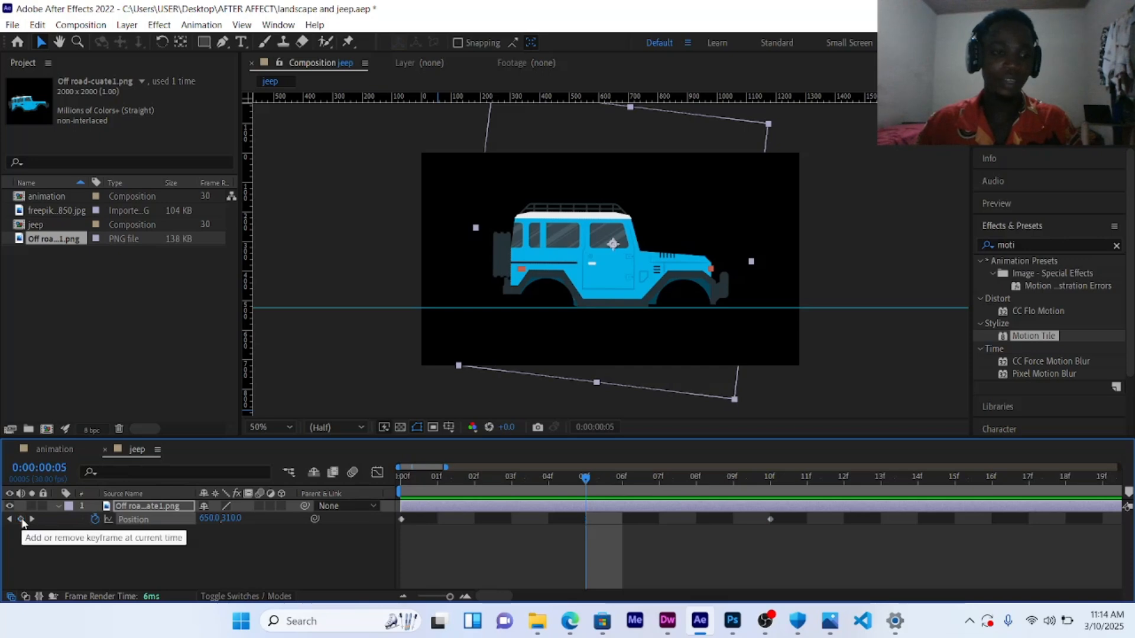
click(21, 520)
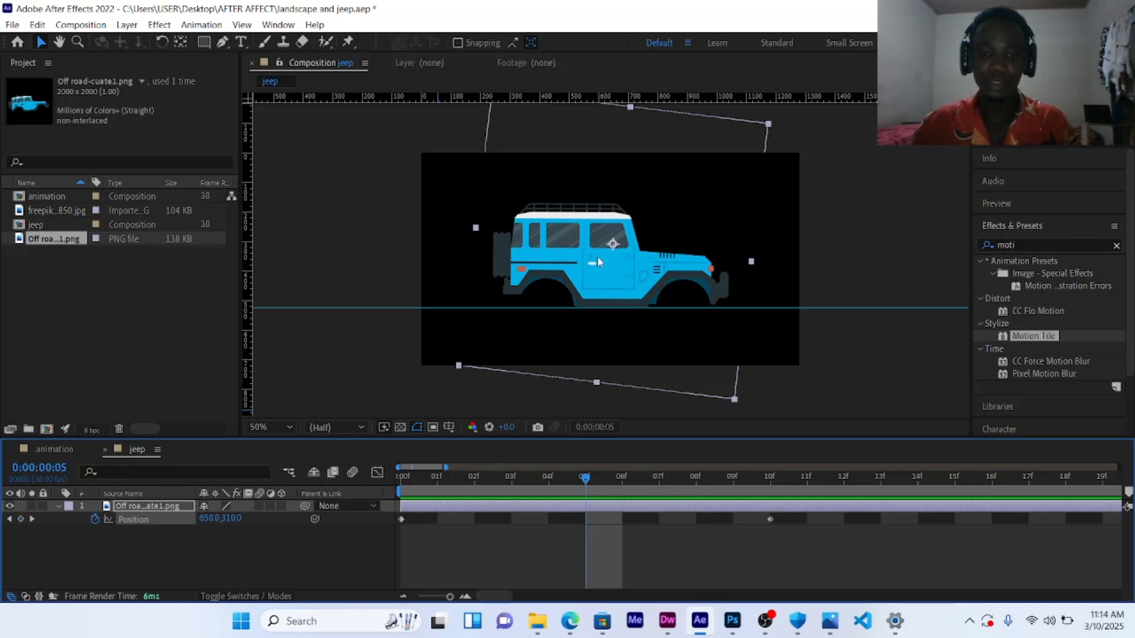
drag(601, 261, 601, 257)
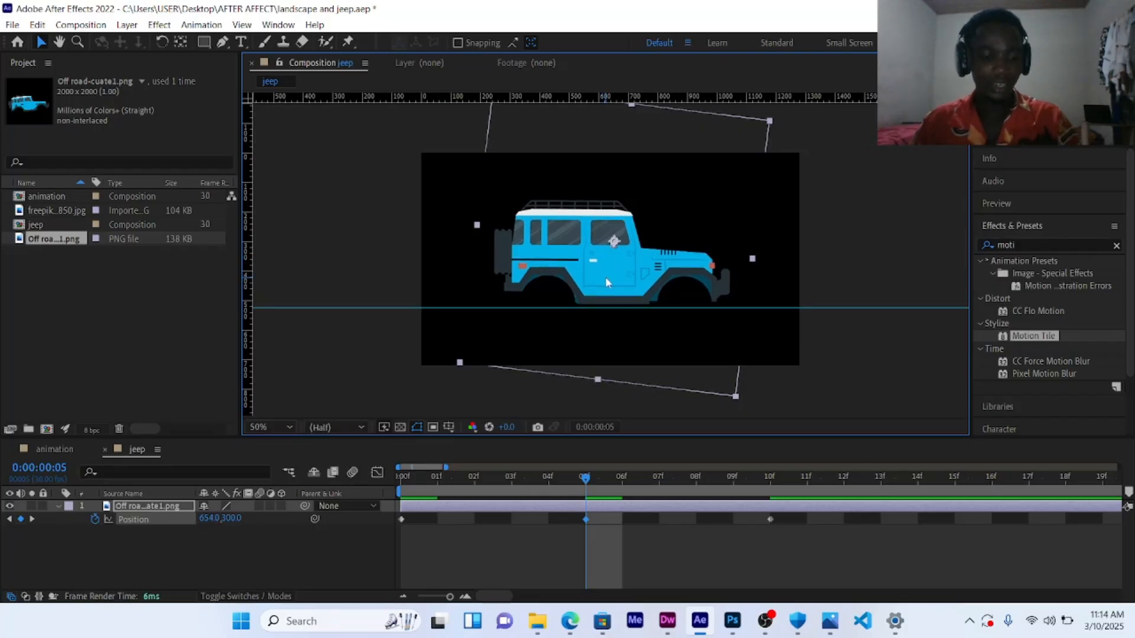
key(ctrl+z)
key(ctrl+z)
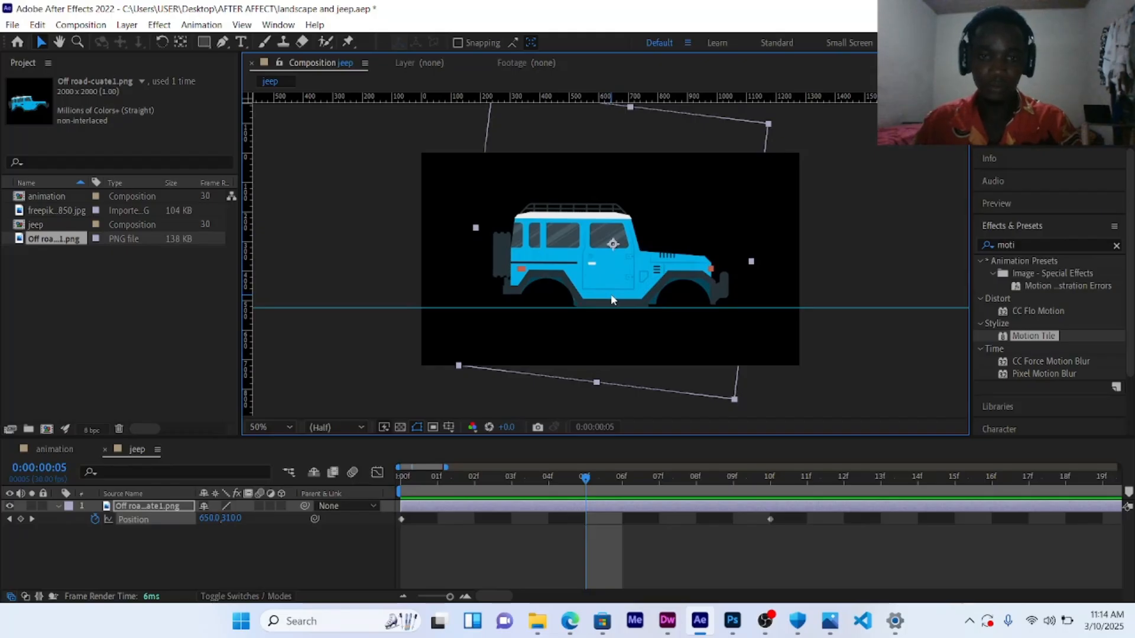
drag(612, 300, 611, 298)
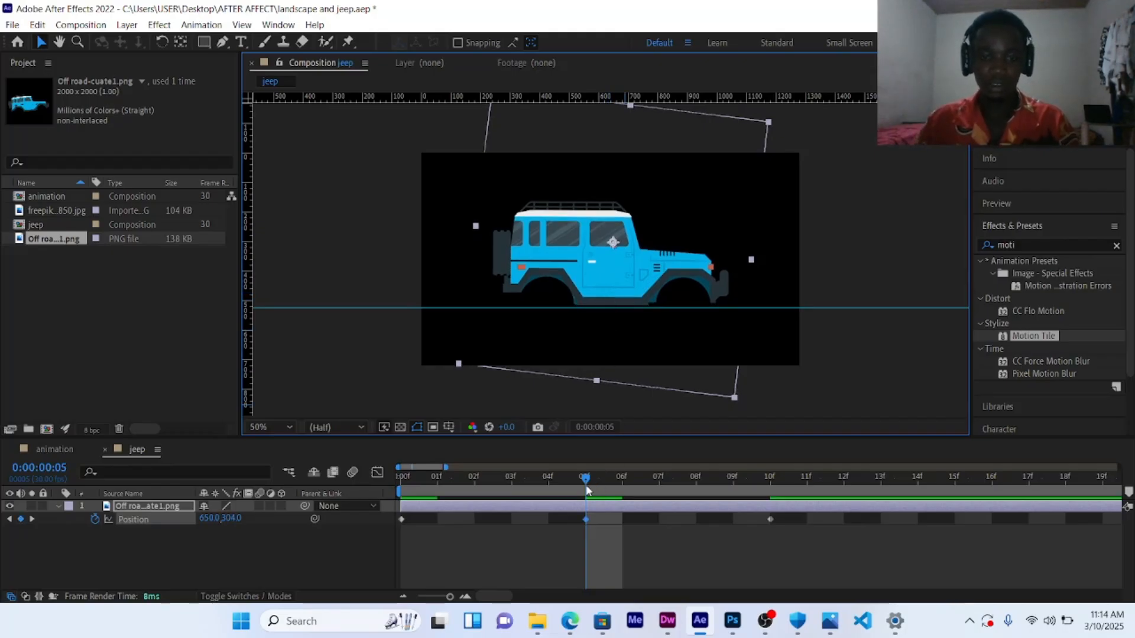
Step: Preview the jeep's bounce within a one-second work area, then restore the full work area
drag(586, 488, 435, 495)
drag(494, 475, 401, 476)
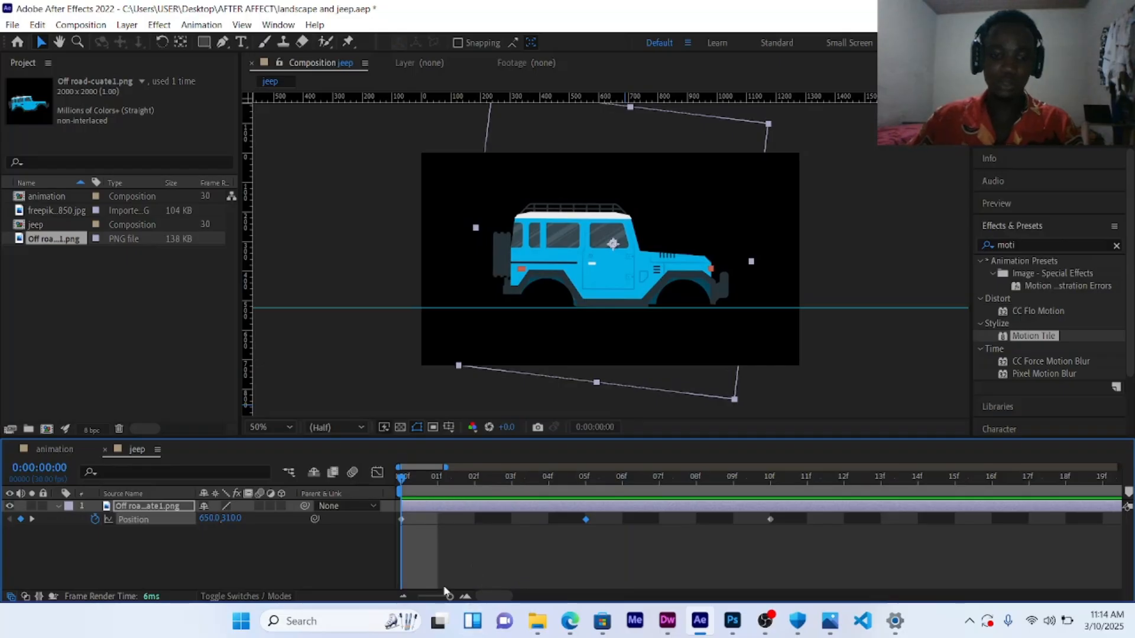
drag(450, 596, 418, 596)
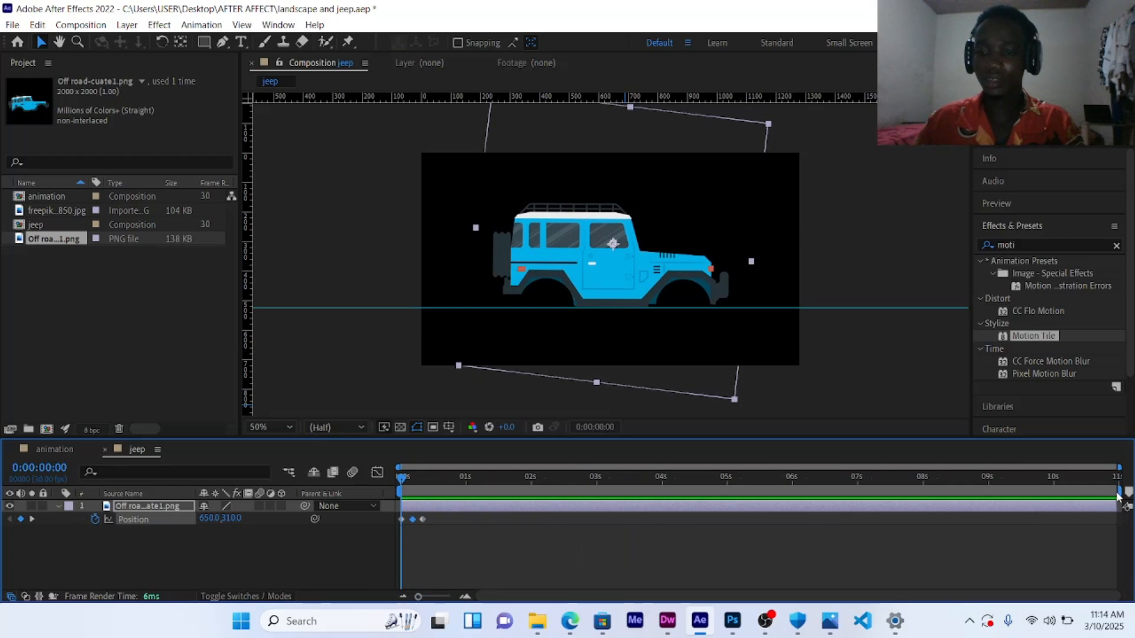
drag(1118, 494, 463, 510)
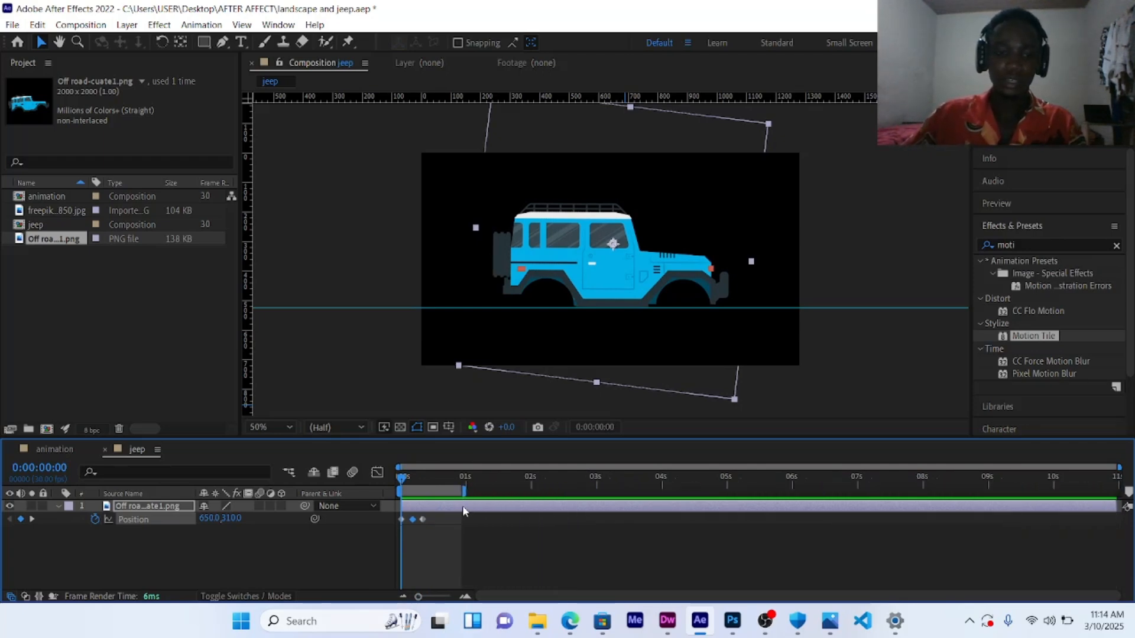
key(space)
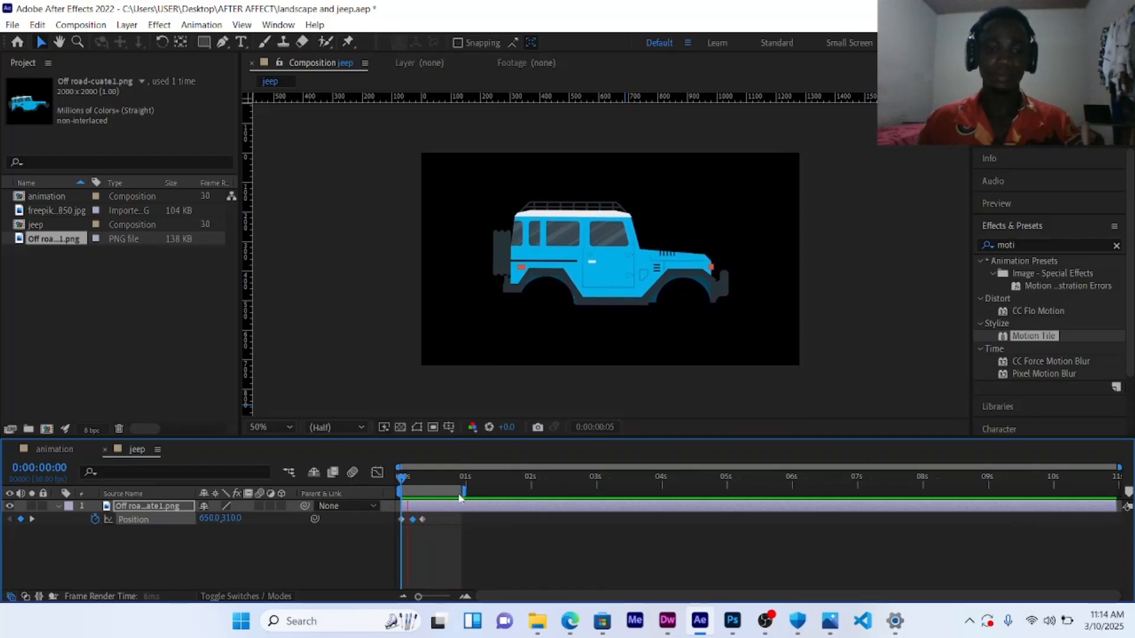
key(space)
drag(461, 493, 1130, 501)
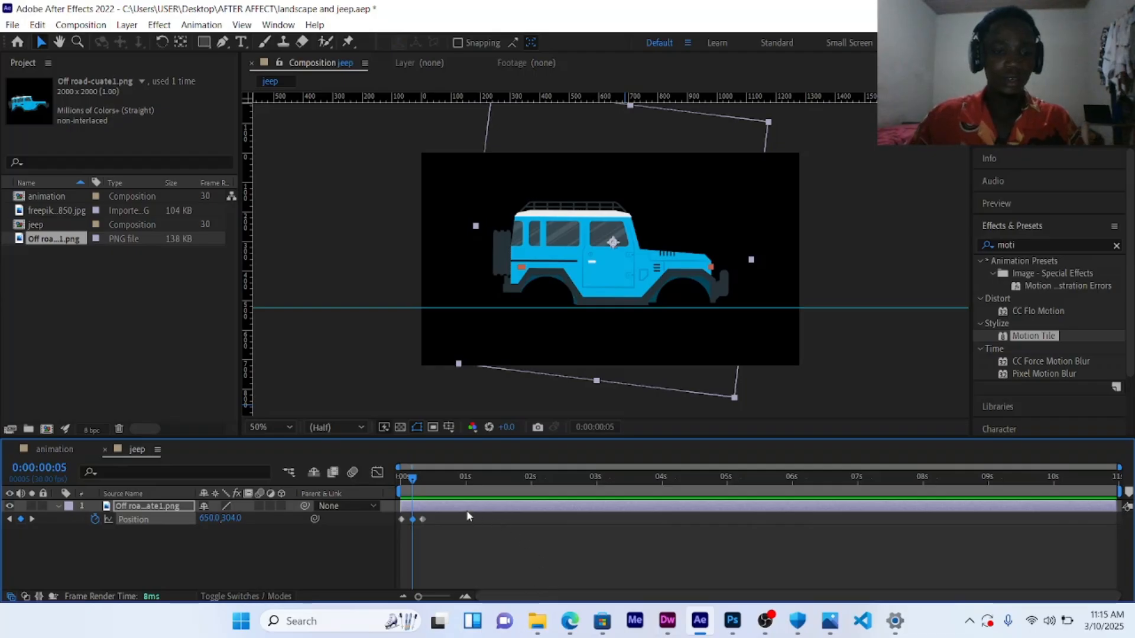
Step: Add a loopOut() expression to the jeep's Position property so the bounce repeats
drag(413, 476, 402, 480)
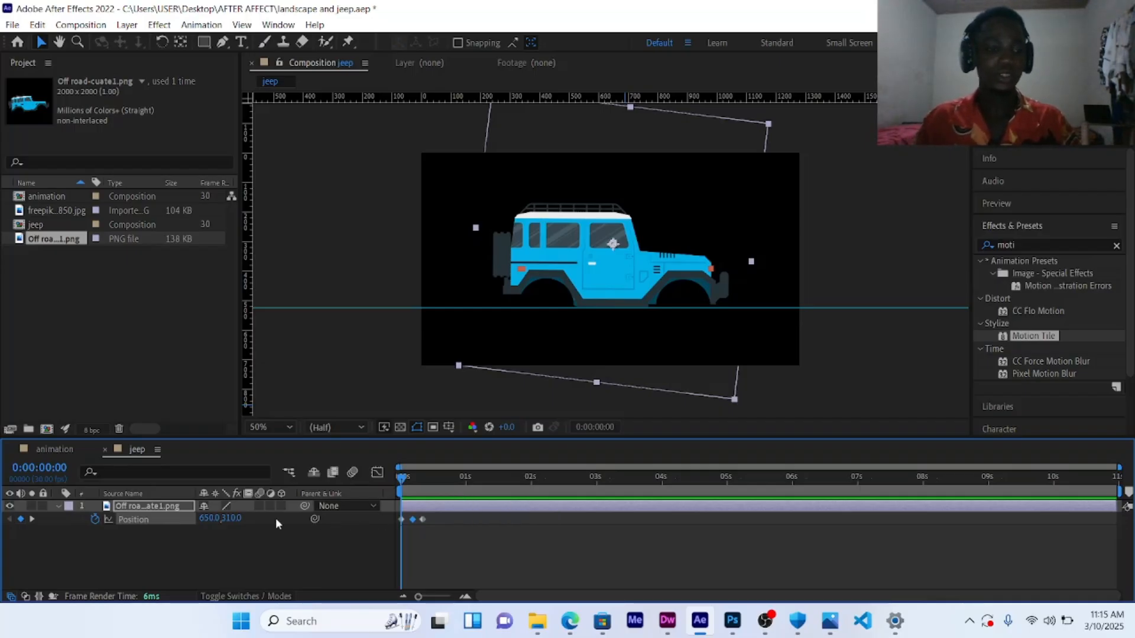
alt+click(94, 520)
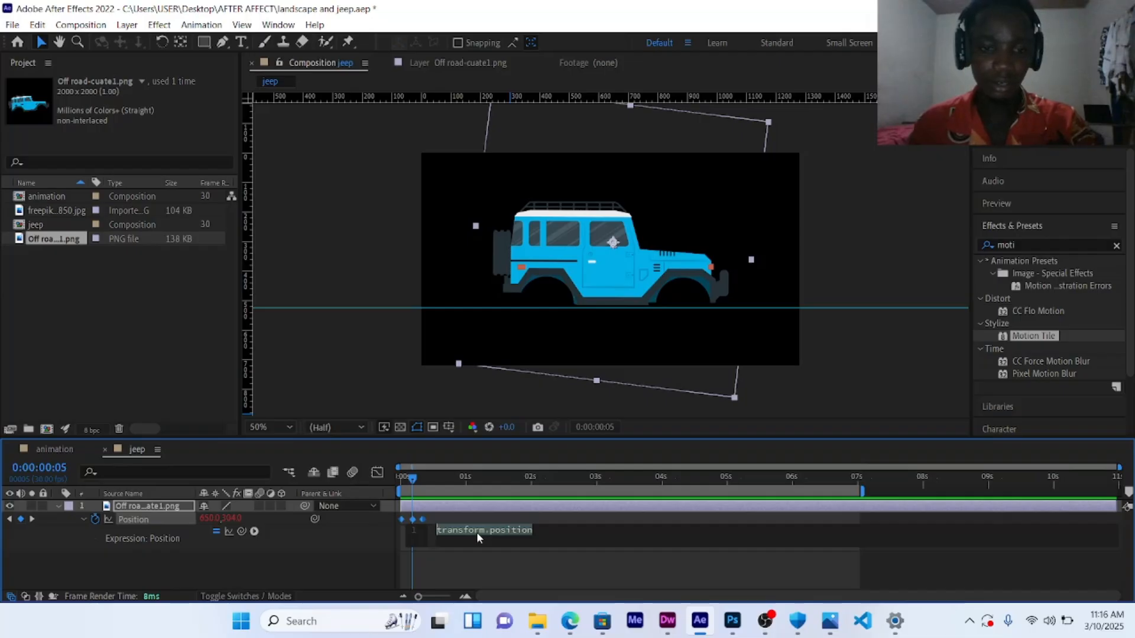
text(l)
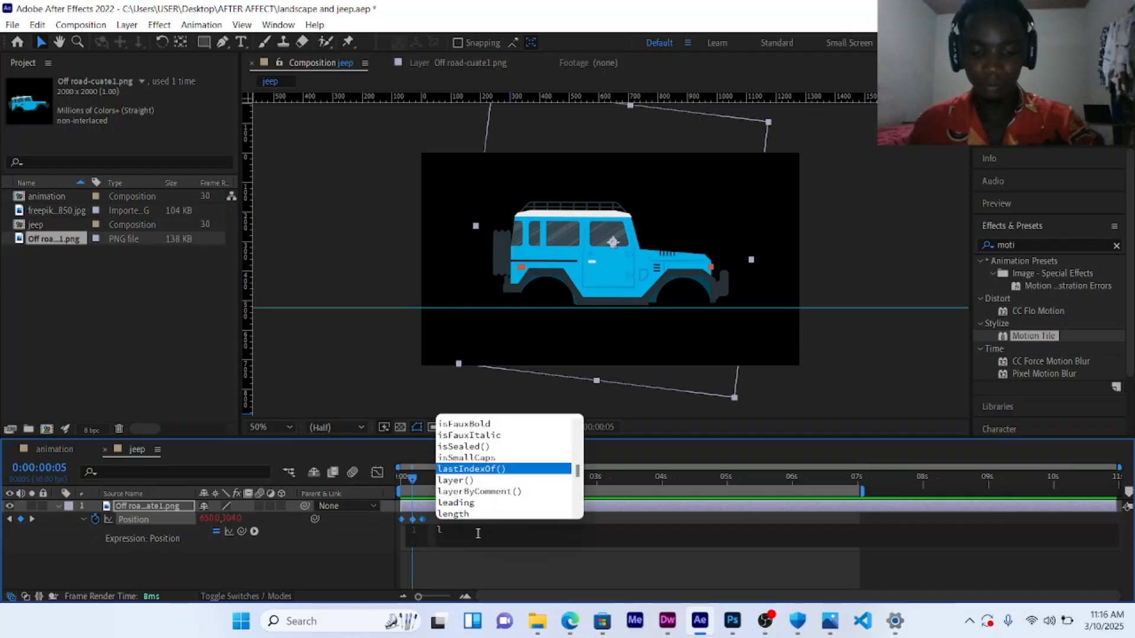
text(oop)
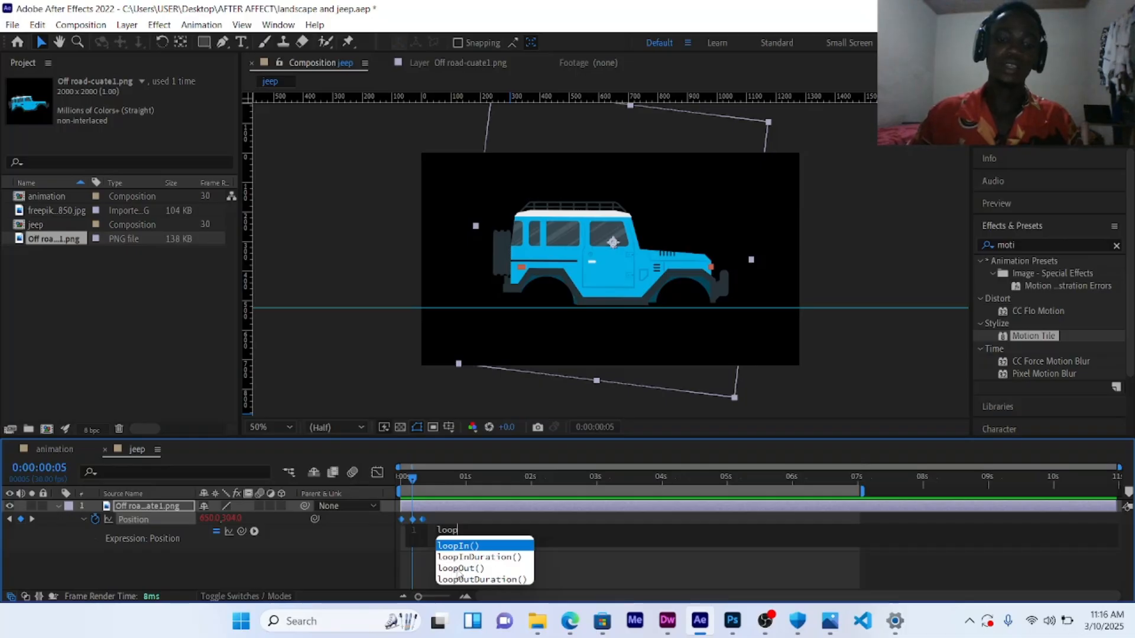
double_click(456, 568)
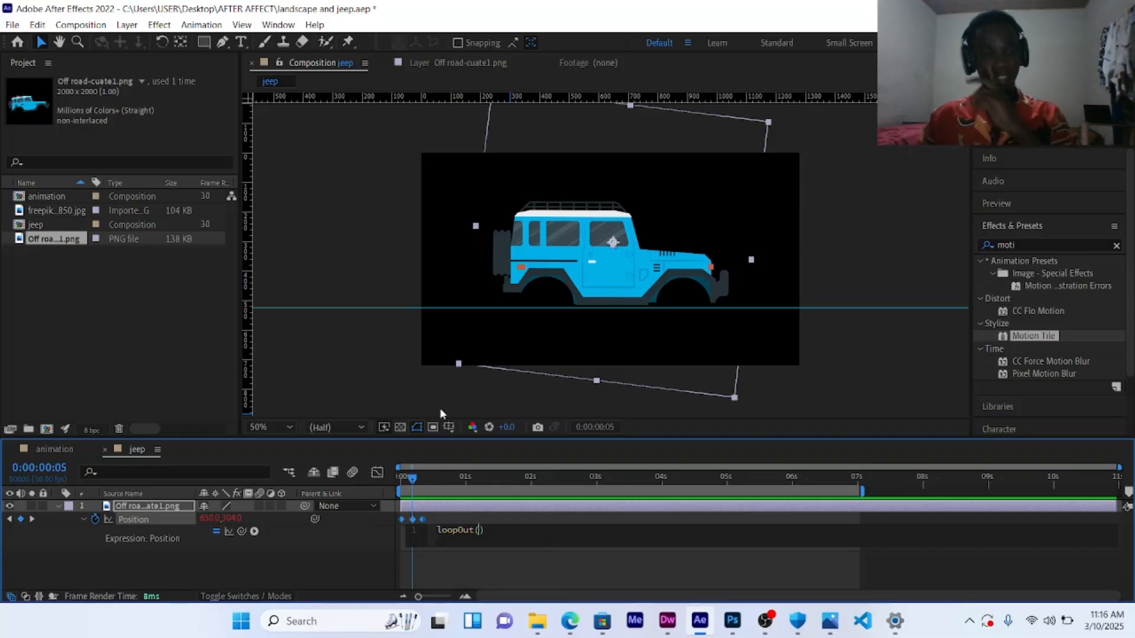
click(355, 211)
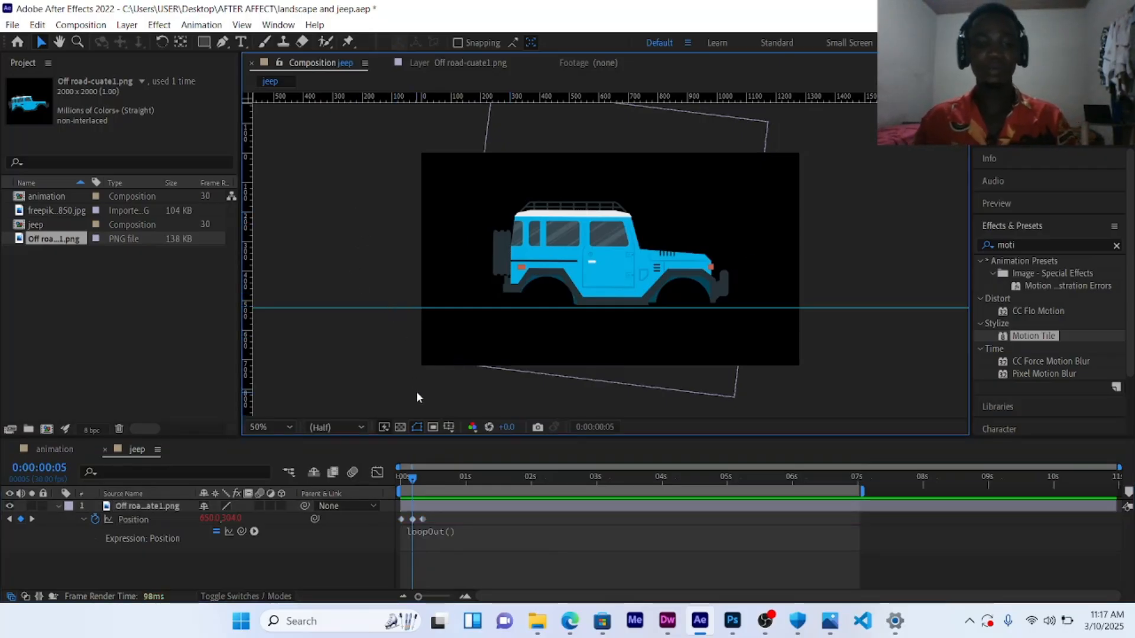
Step: Extend the work area to the full composition and preview the looping bounce
drag(862, 488, 1119, 488)
key(space)
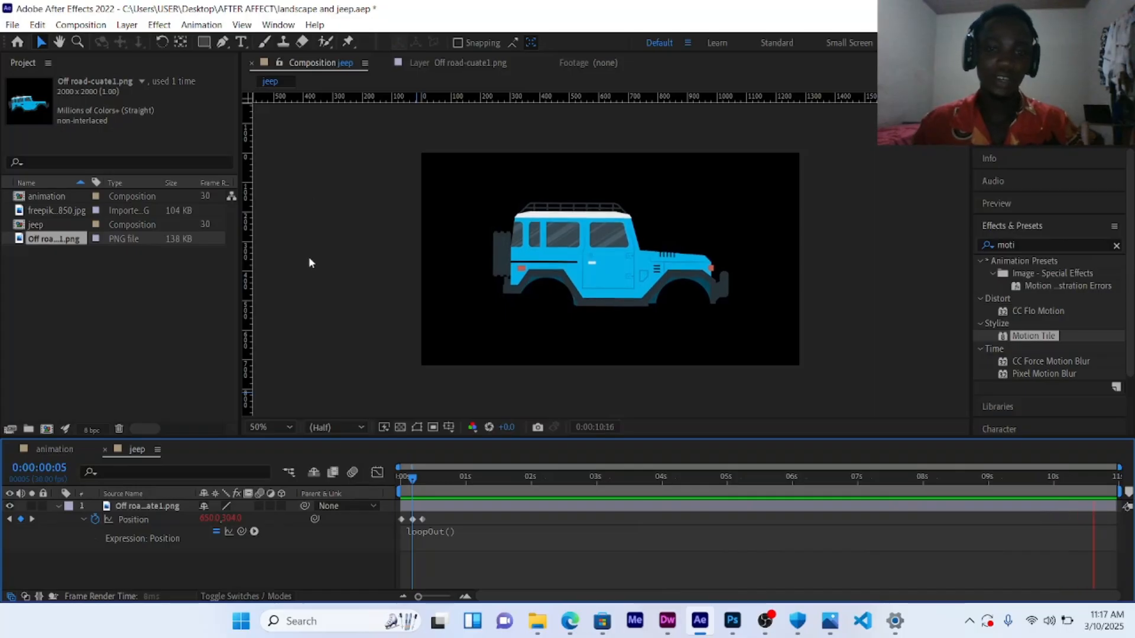
key(space)
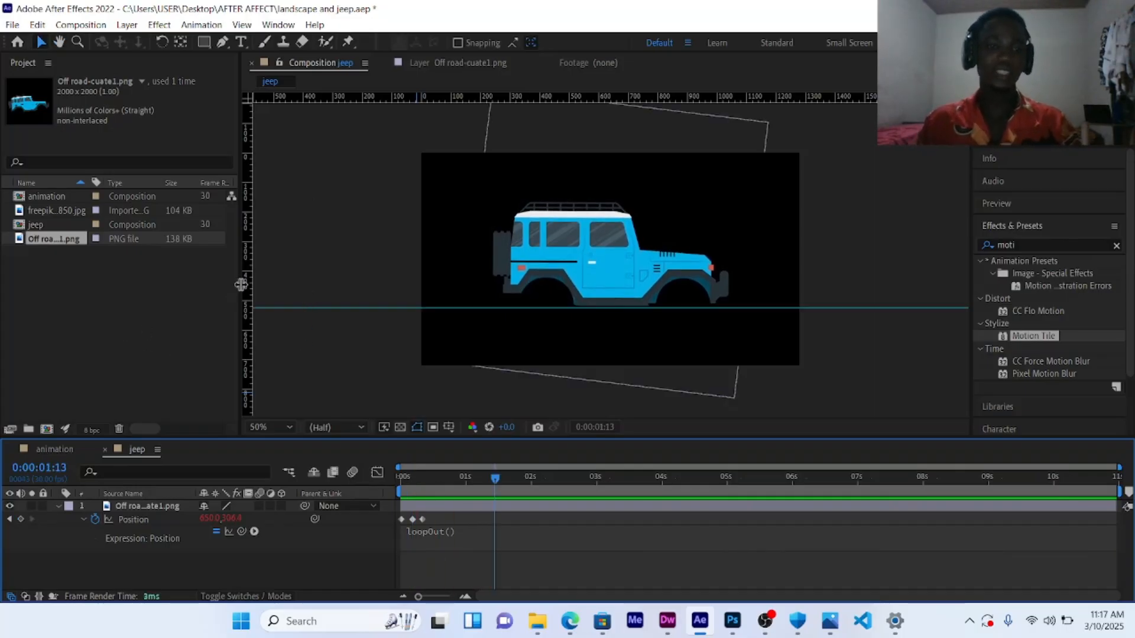
Step: Import the Off road-cuate2 wheel image into the project
click(331, 208)
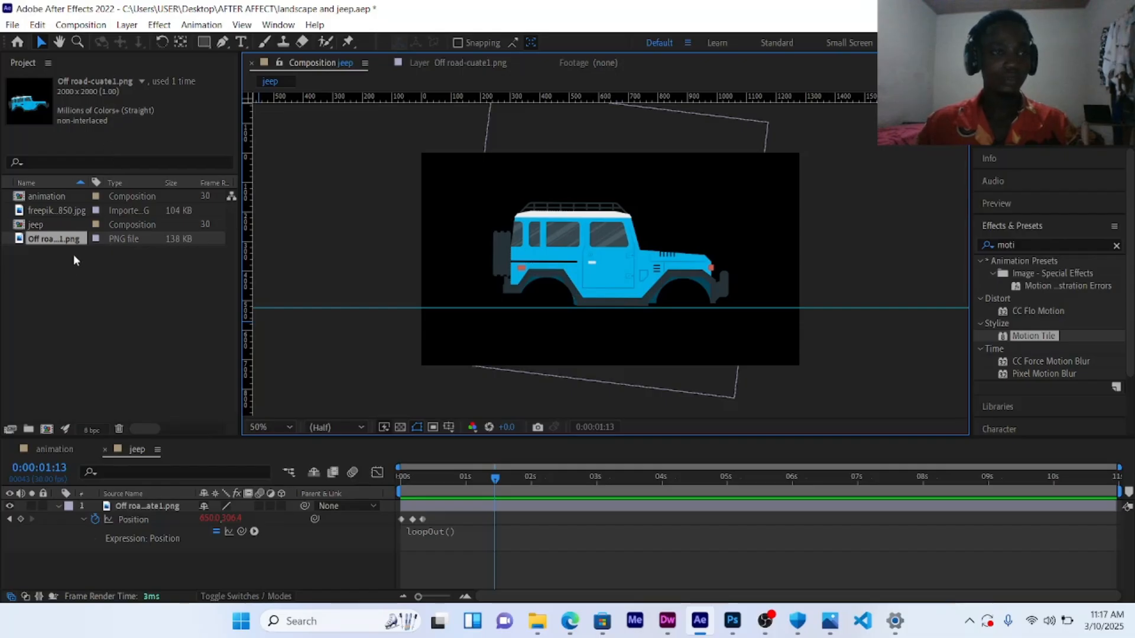
double_click(86, 331)
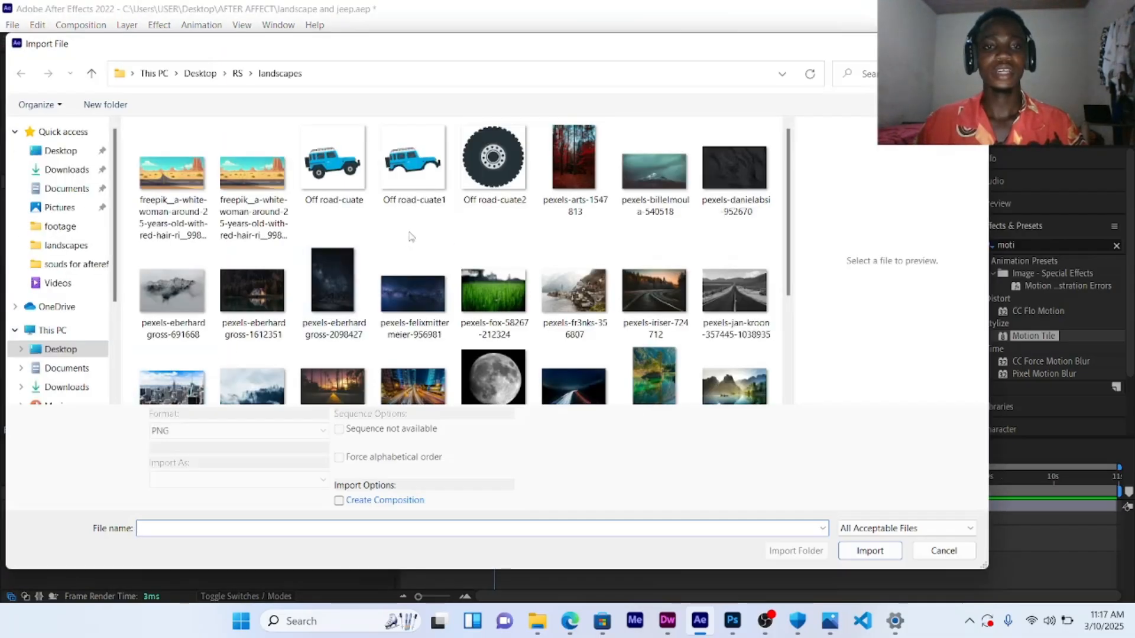
click(481, 168)
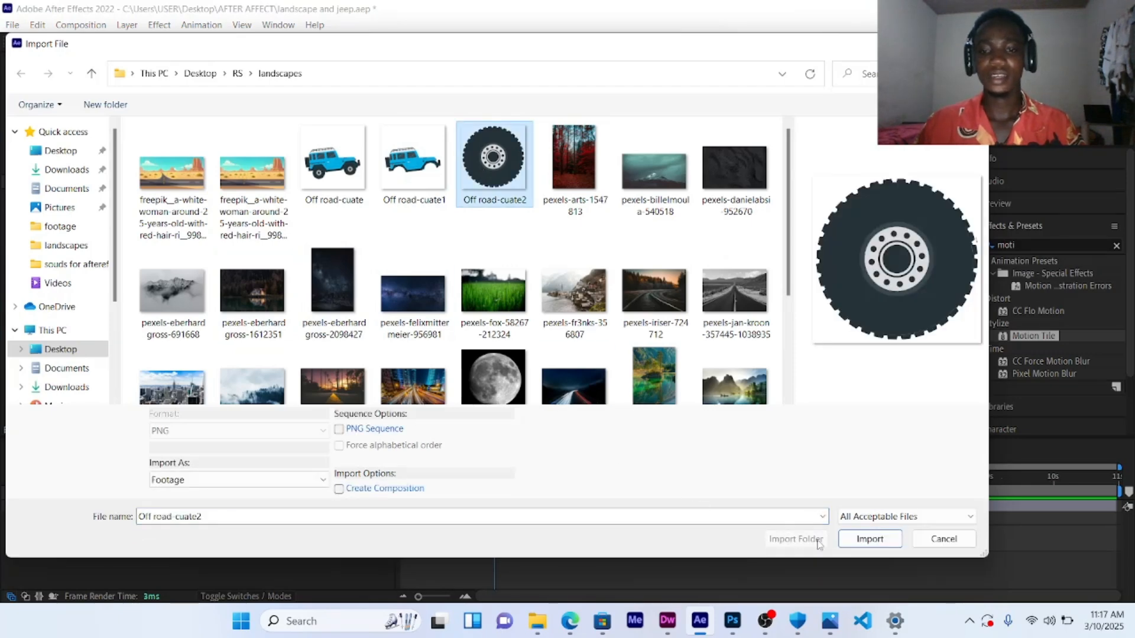
click(866, 540)
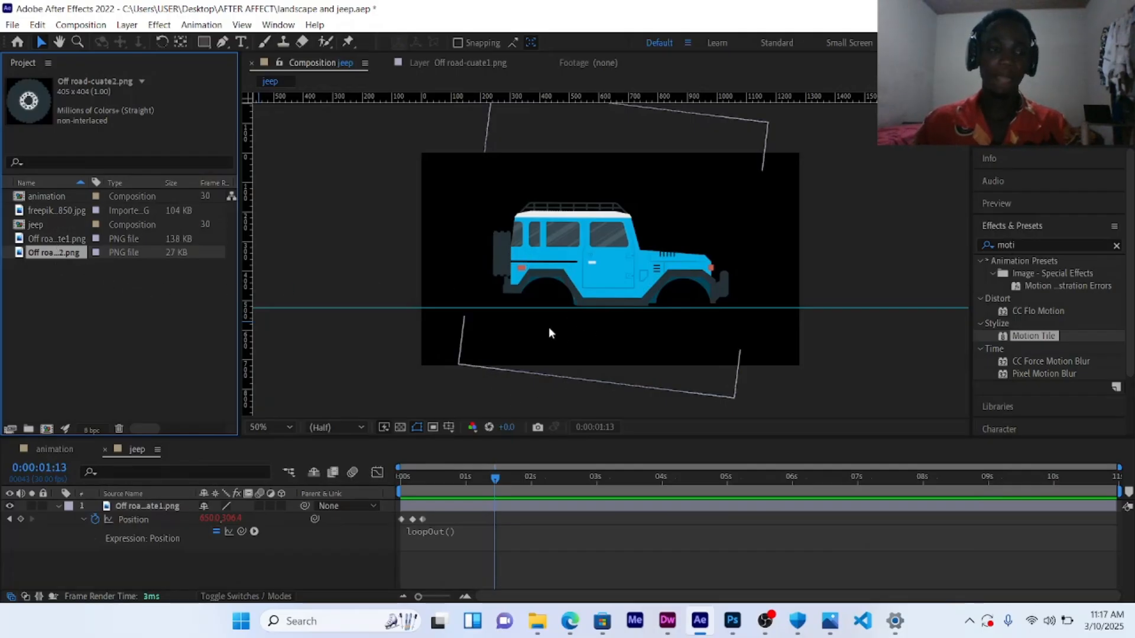
Step: Add the wheel image to the jeep composition as a new layer
drag(42, 257, 551, 307)
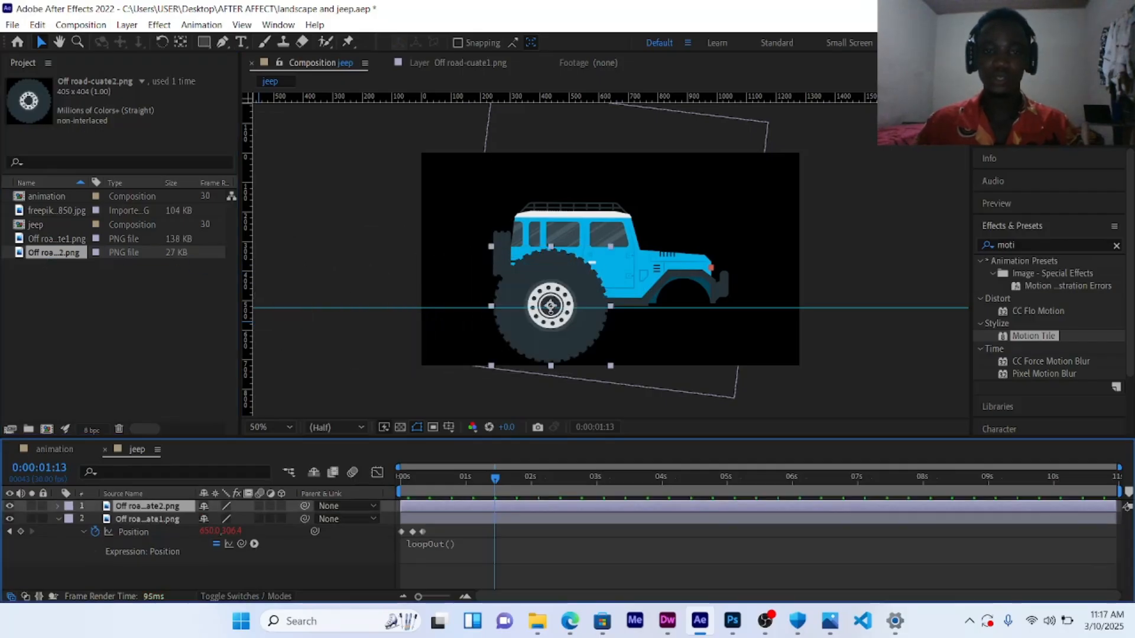
scroll(554, 267, up, 1)
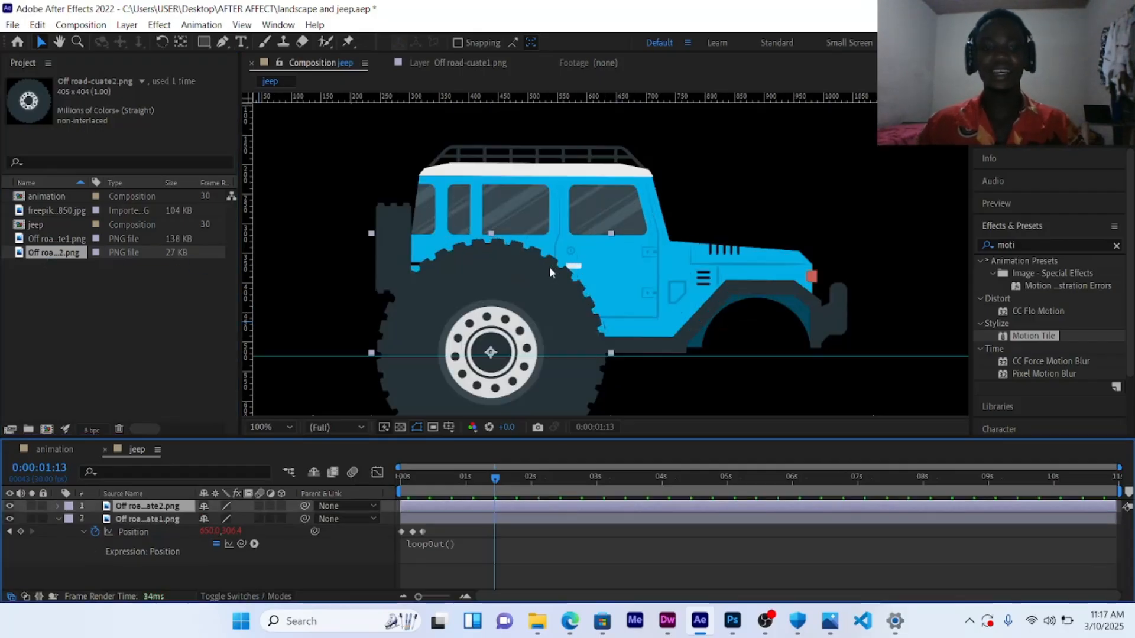
scroll(548, 267, down, 1)
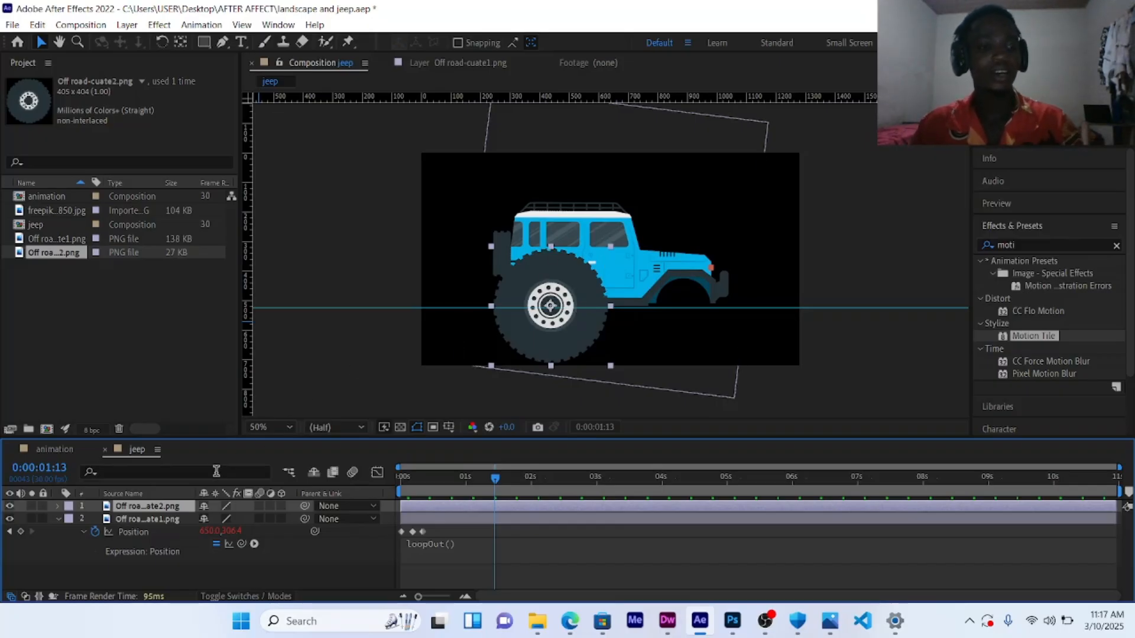
Step: Scale the wheel layer to 51% and position it over the jeep's rear wheel well
key(s)
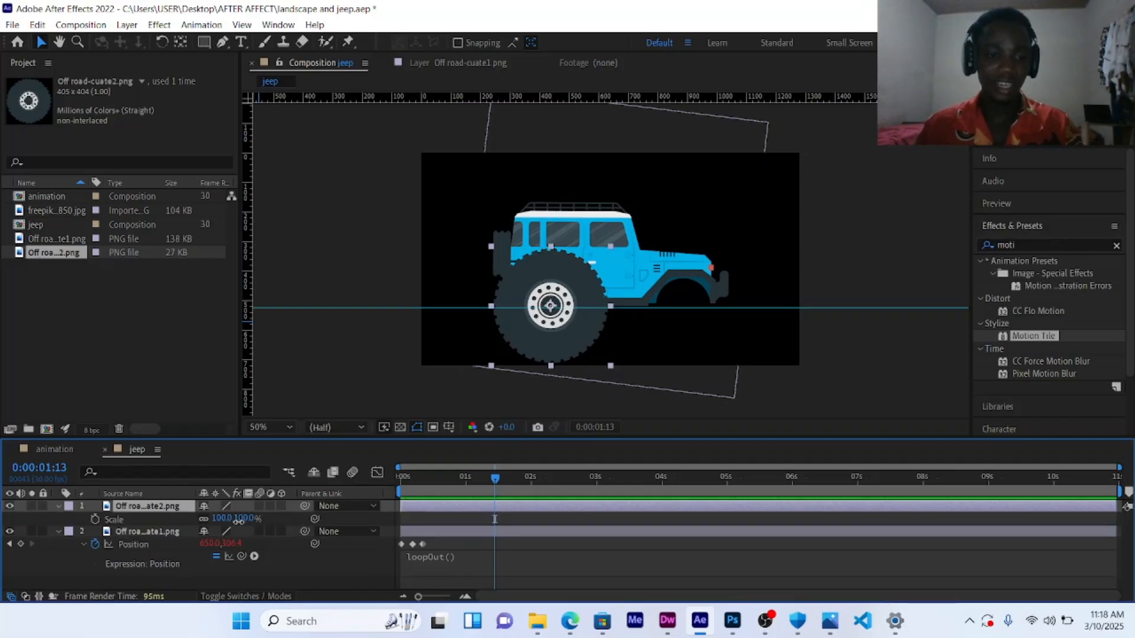
drag(242, 527, 202, 519)
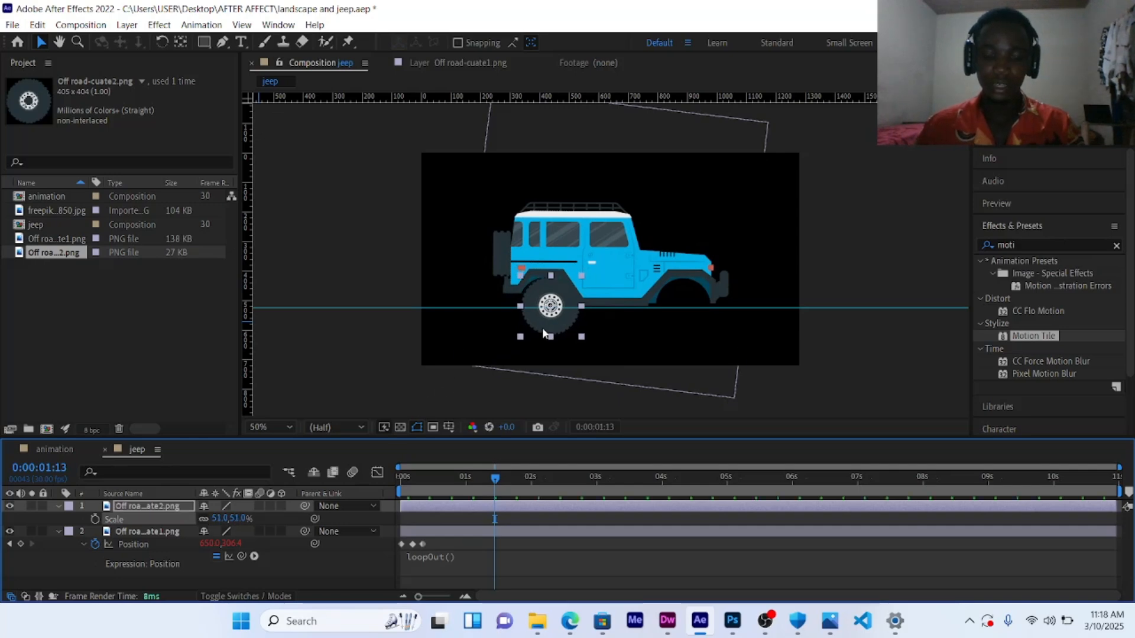
drag(550, 331, 549, 329)
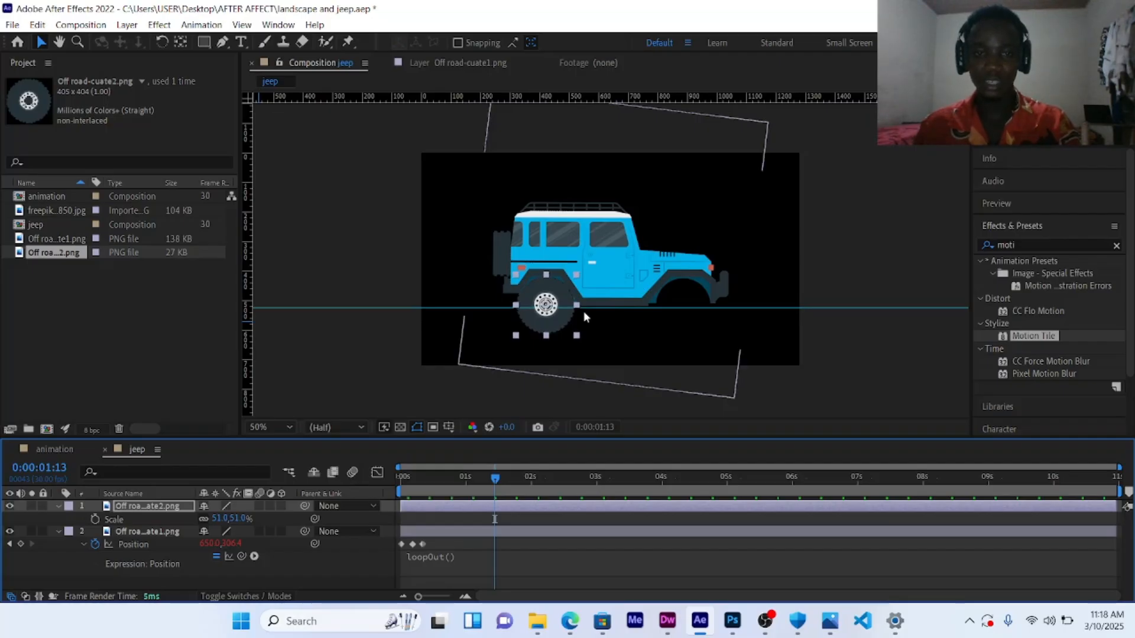
key(/)
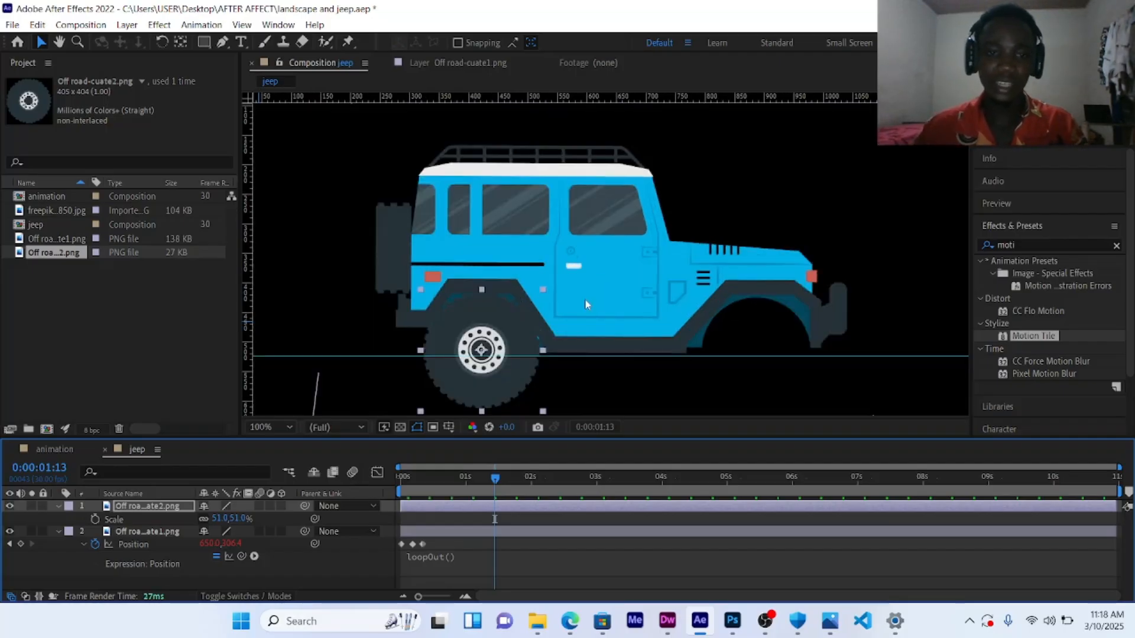
key(comma)
key(comma)
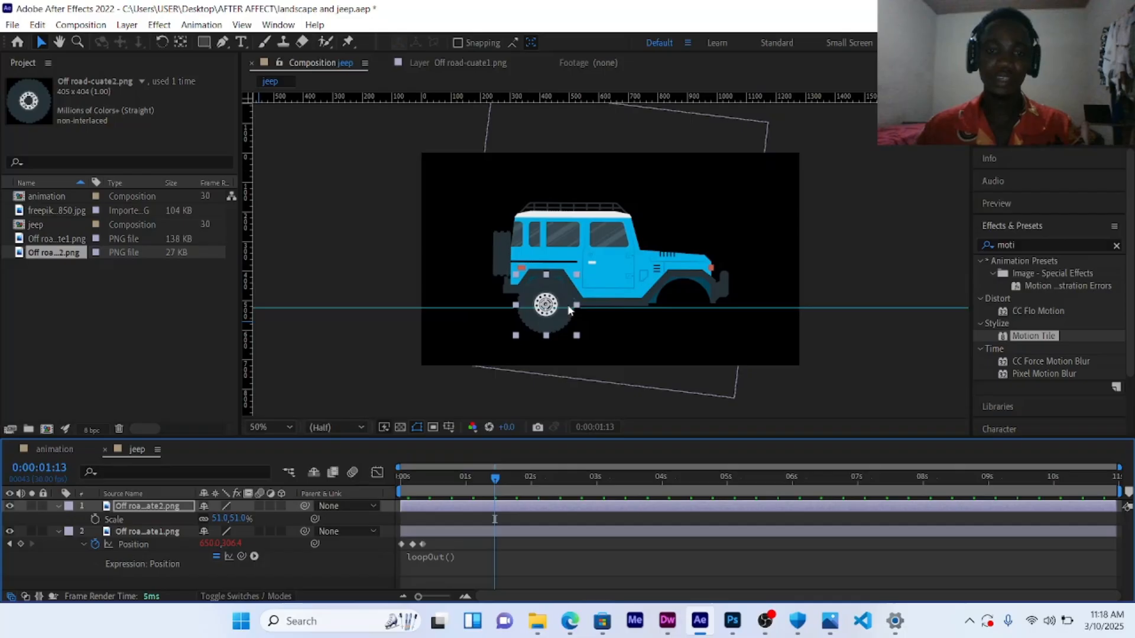
click(378, 251)
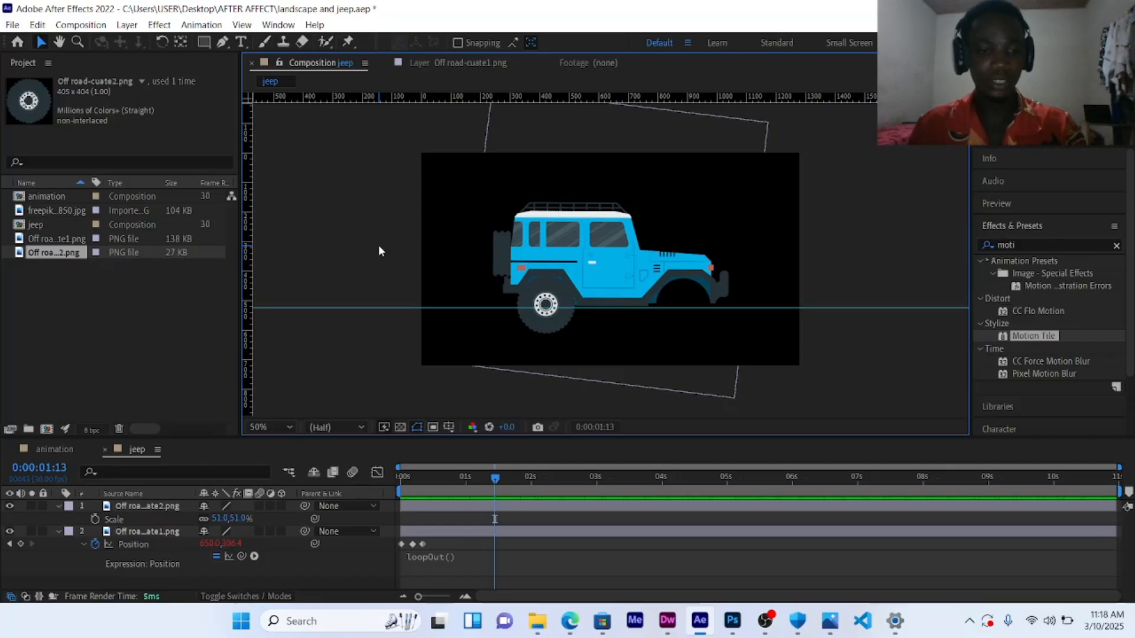
Step: Add a rotation expression time*+500 to the wheel layer so it spins continuously
key(r)
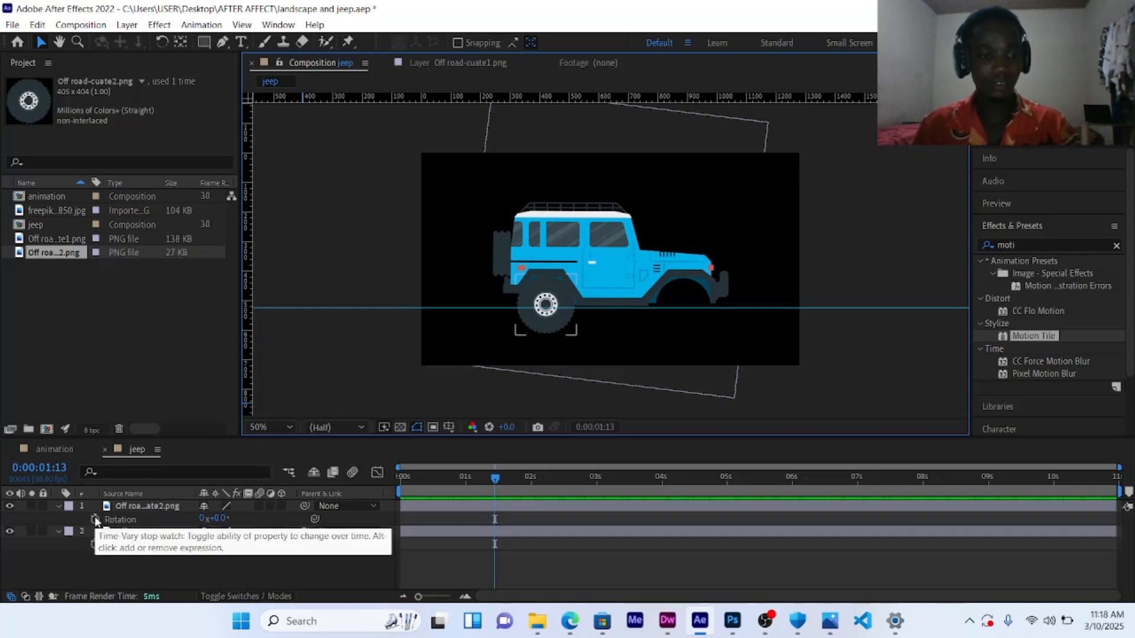
alt+click(95, 519)
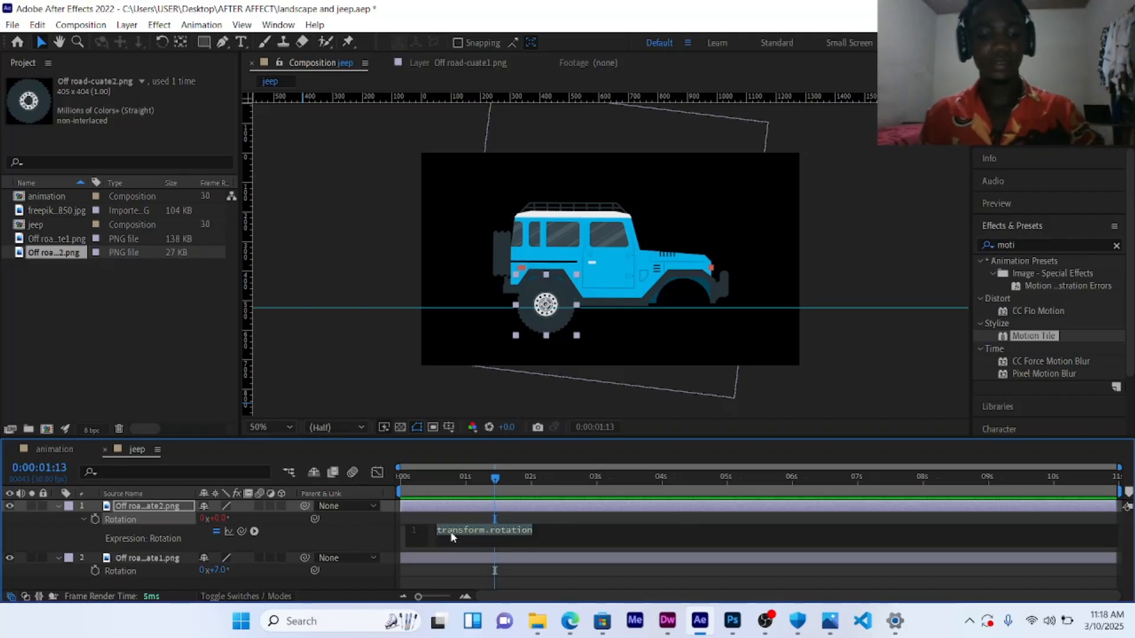
text(time)
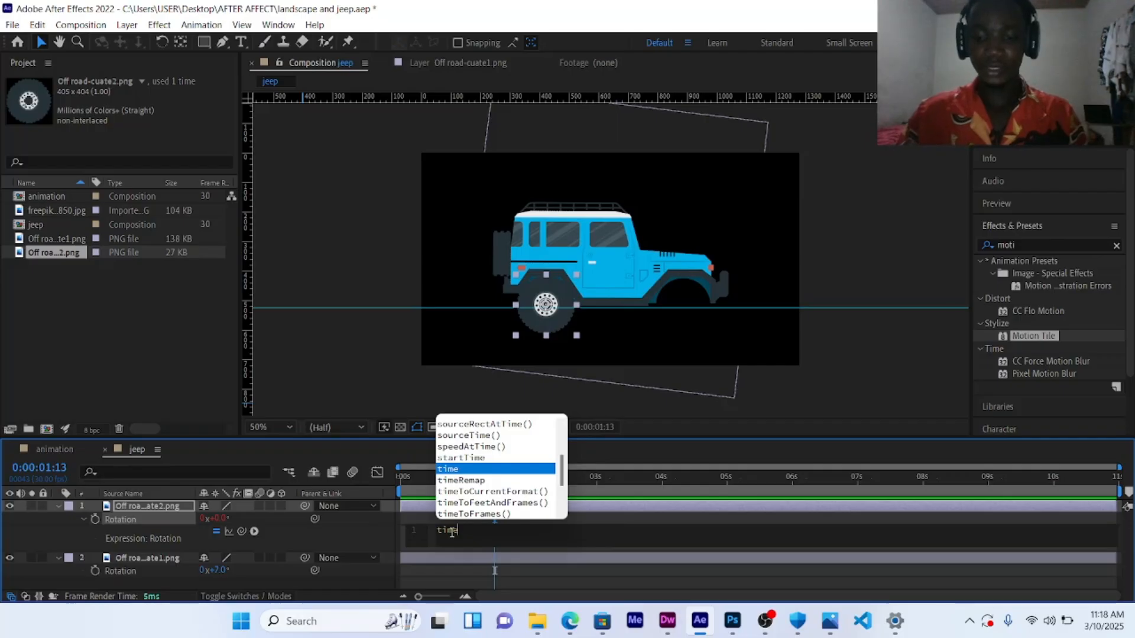
text(*)
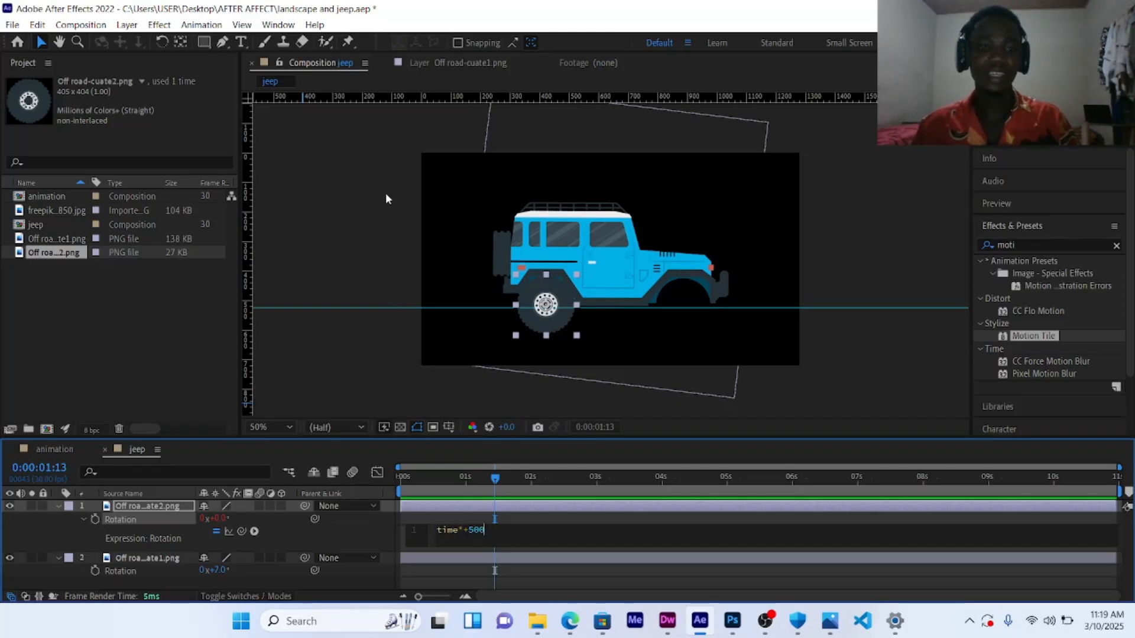
click(379, 178)
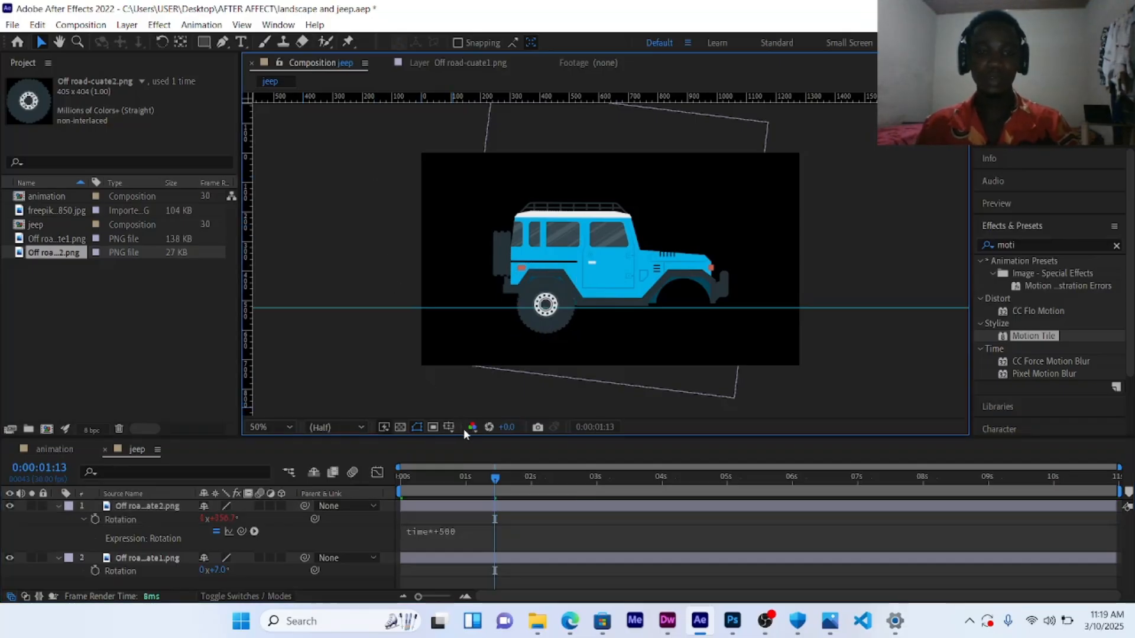
Step: Preview the spinning wheel on the bouncing jeep, zooming in to check it
key(space)
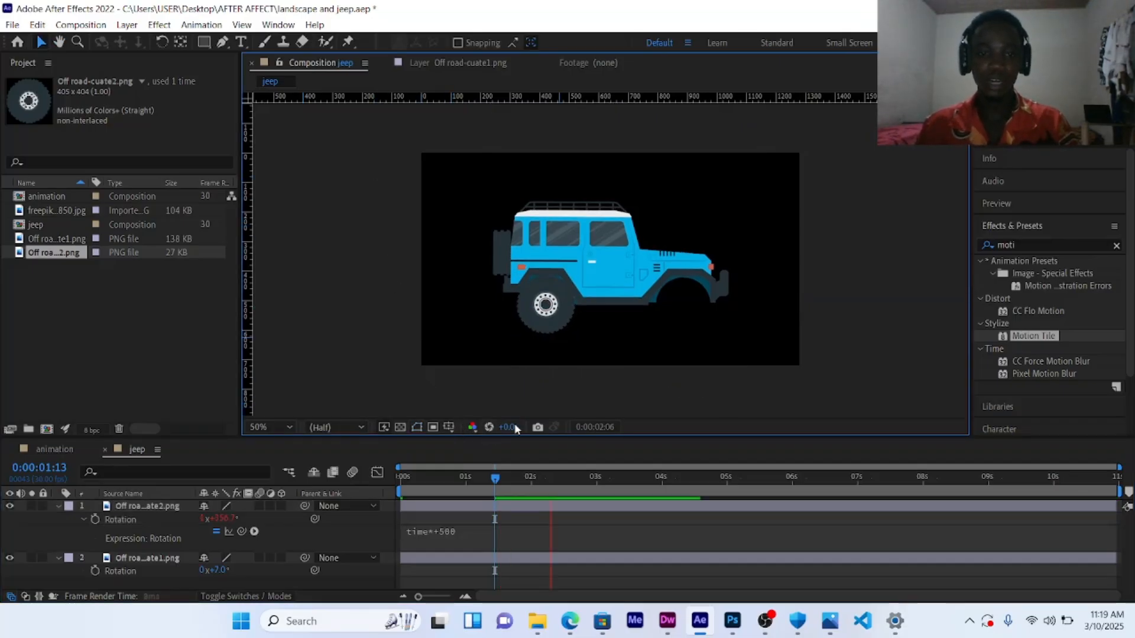
key(space)
scroll(560, 338, up, 1)
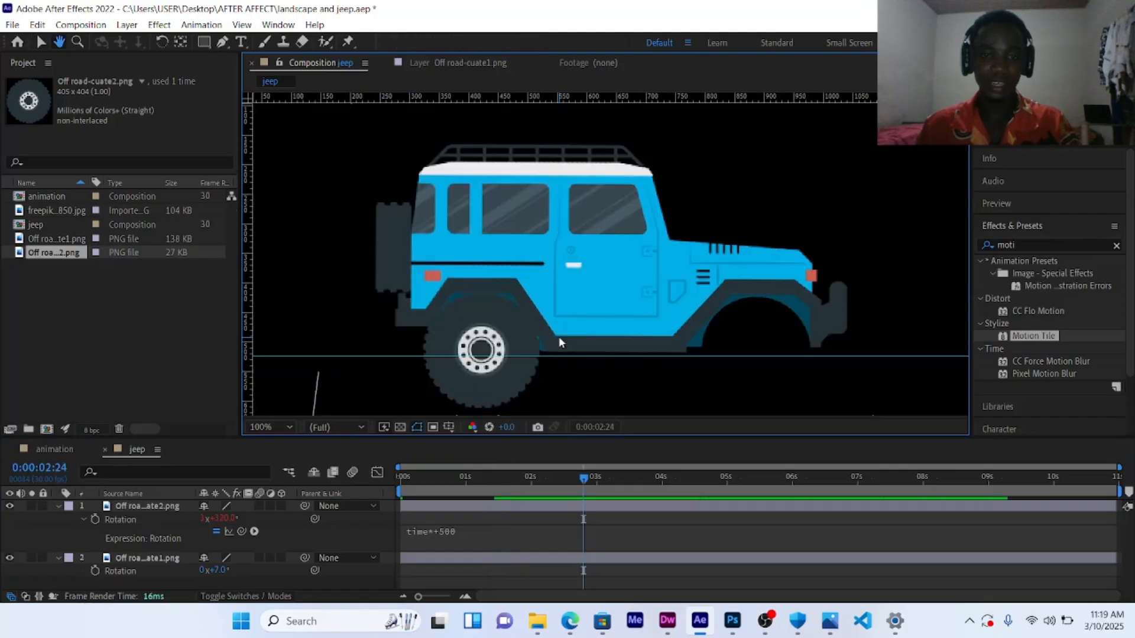
key(space)
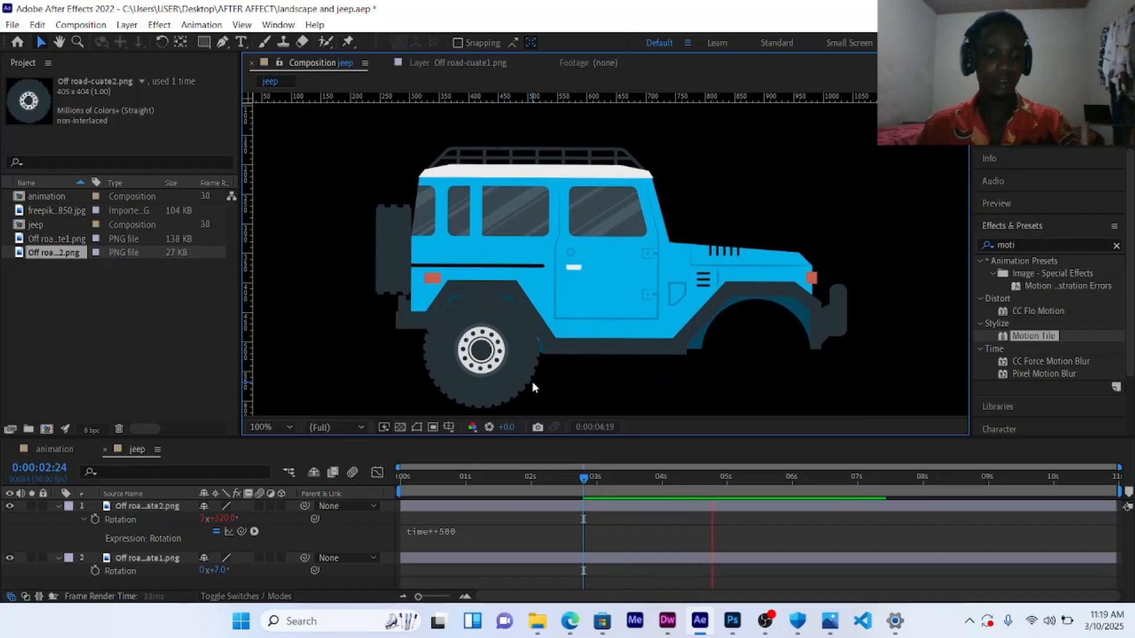
key(space)
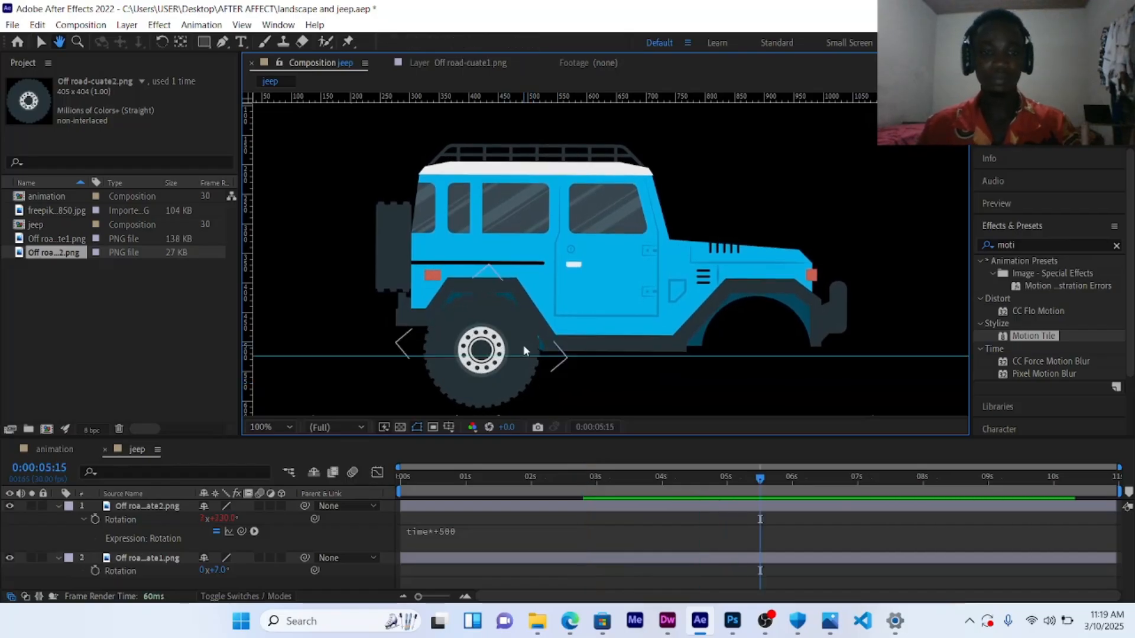
key(comma)
key(comma)
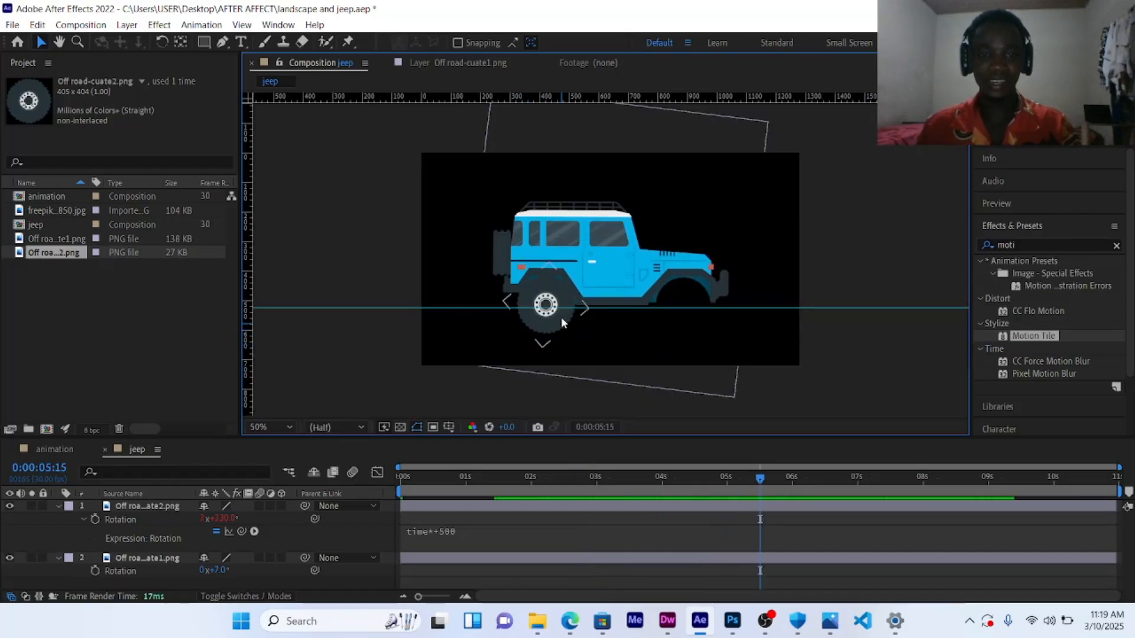
Step: Duplicate the wheel layer and move the copy onto the jeep's front wheel well
click(562, 320)
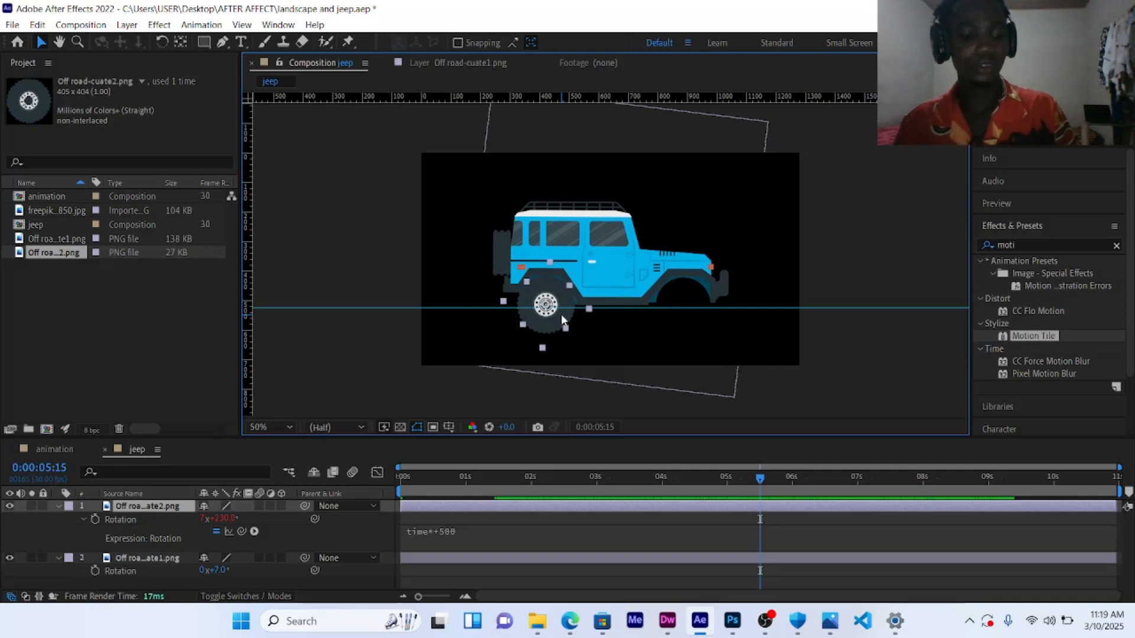
key(ctrl+d)
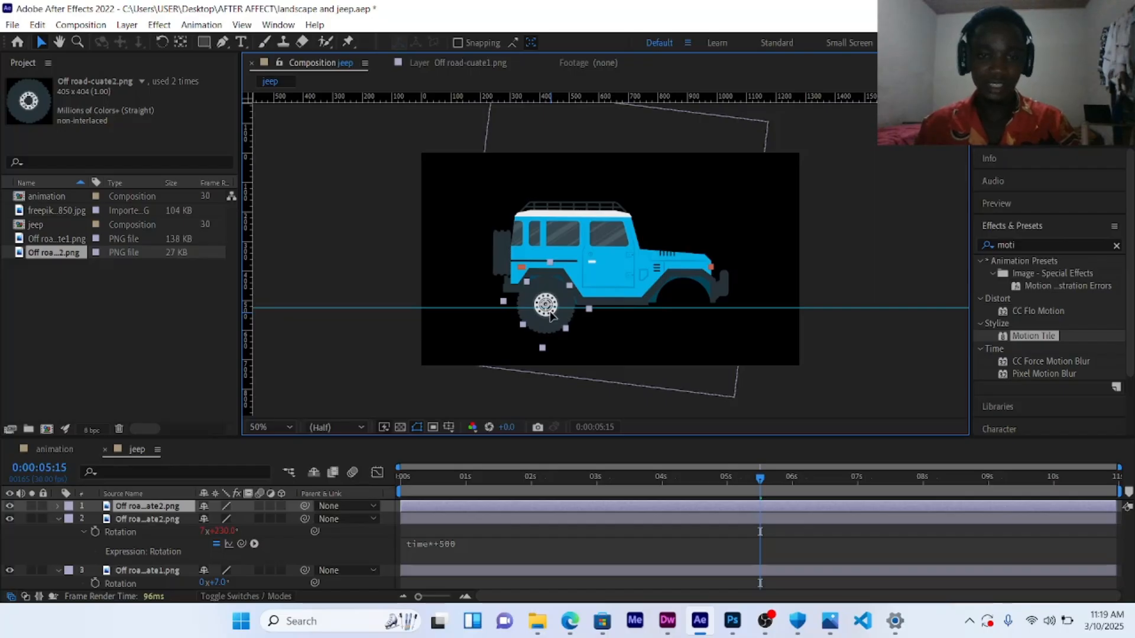
drag(550, 315, 687, 319)
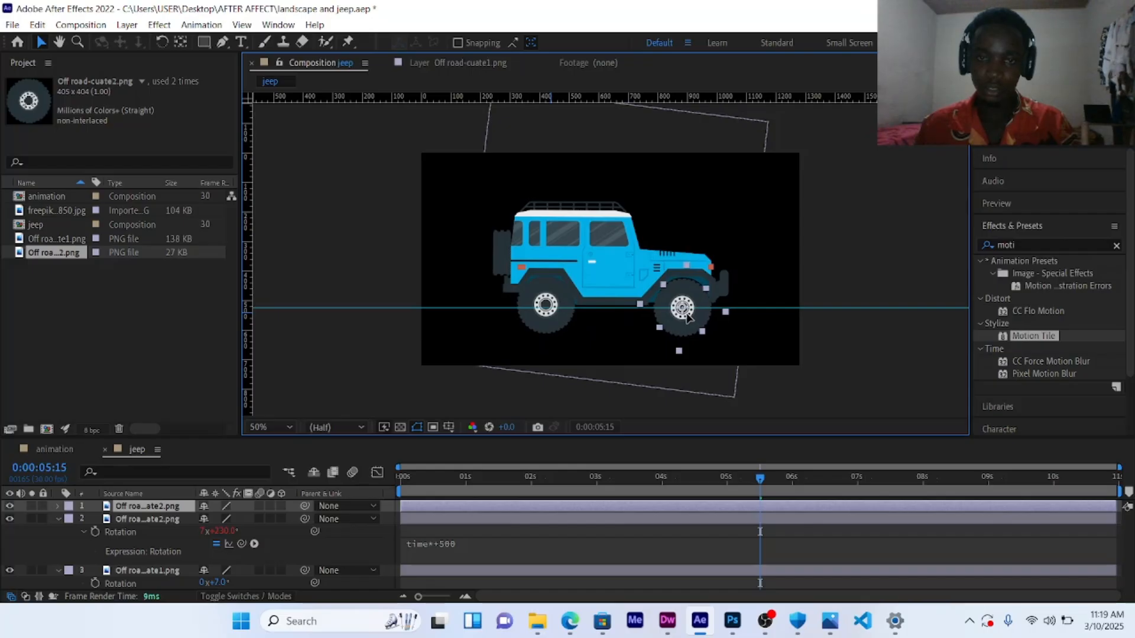
key(ctrl+z)
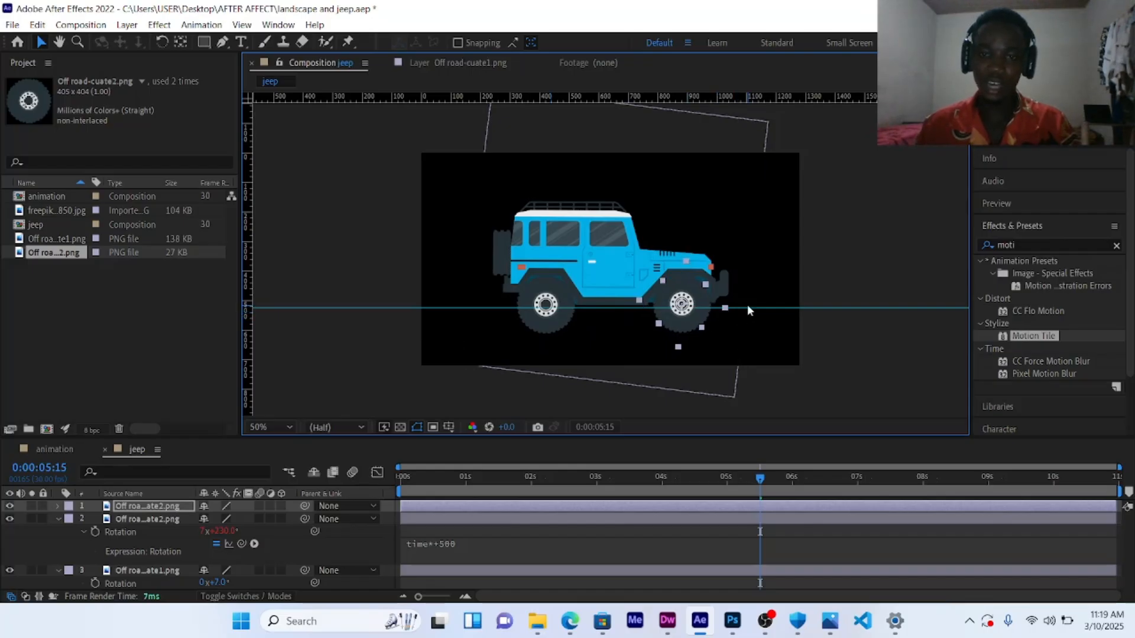
Step: Drag a horizontal guide down to line up with the bottom edge of the jeep's wheels
drag(763, 307, 763, 332)
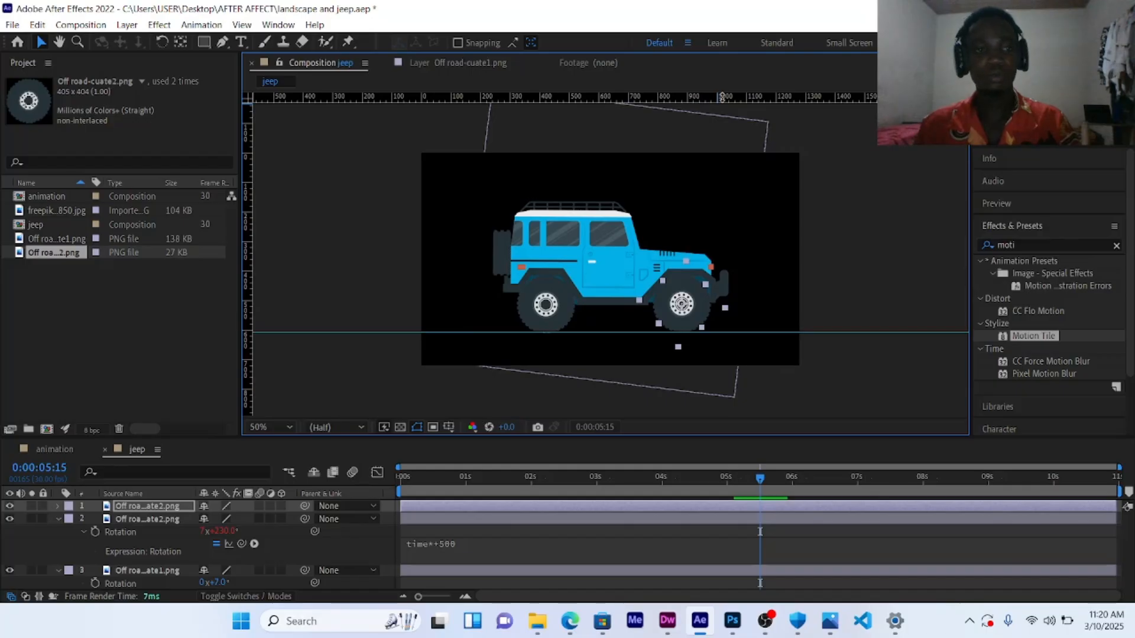
drag(721, 96, 714, 333)
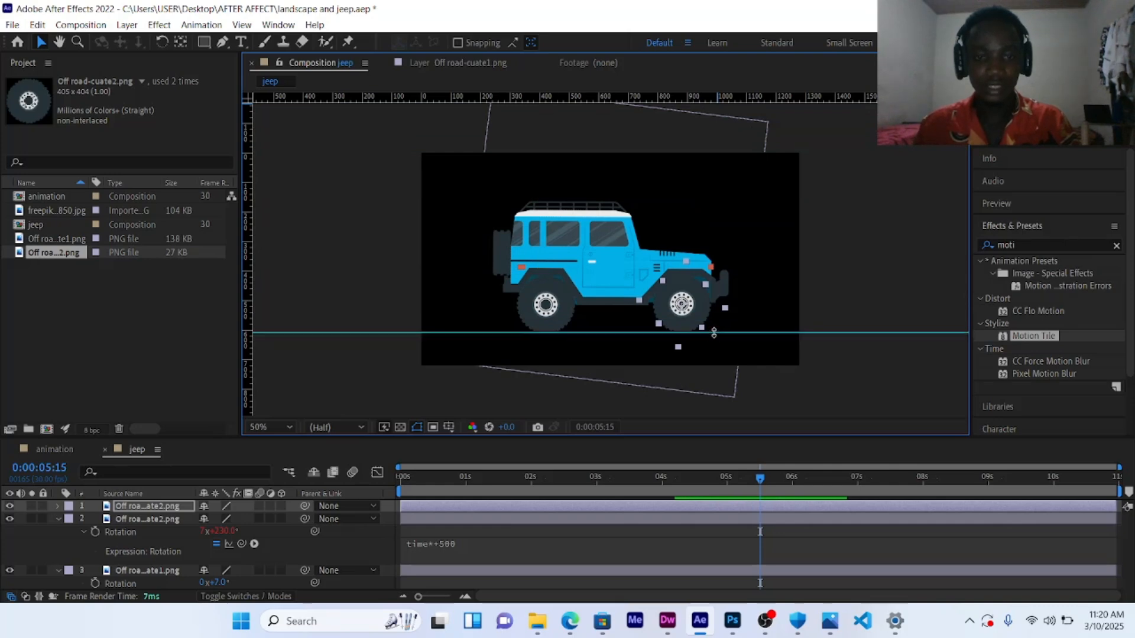
Step: Zoom in on the jeep and play back the composition to check both spinning wheels
scroll(714, 297, up, 2)
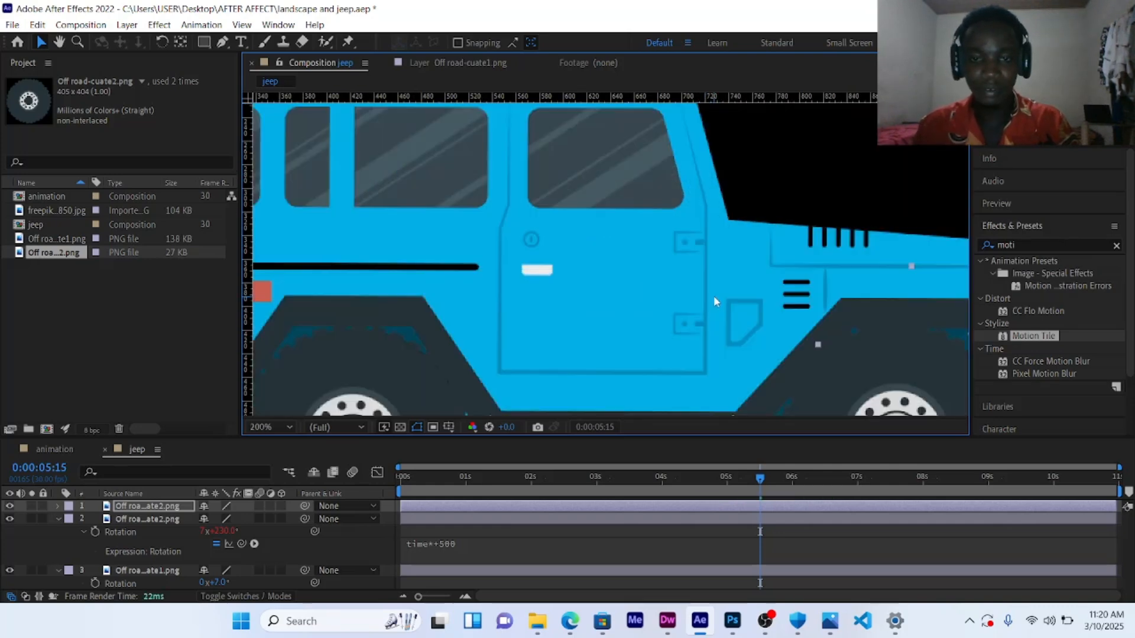
scroll(714, 297, down, 1)
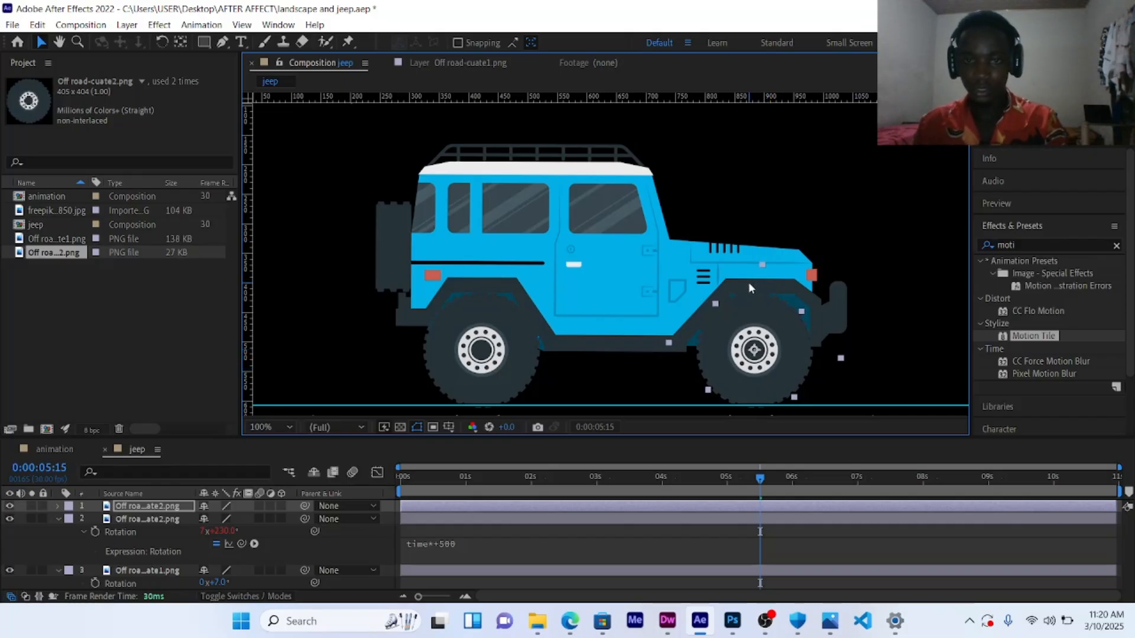
scroll(749, 288, down, 1)
key(space)
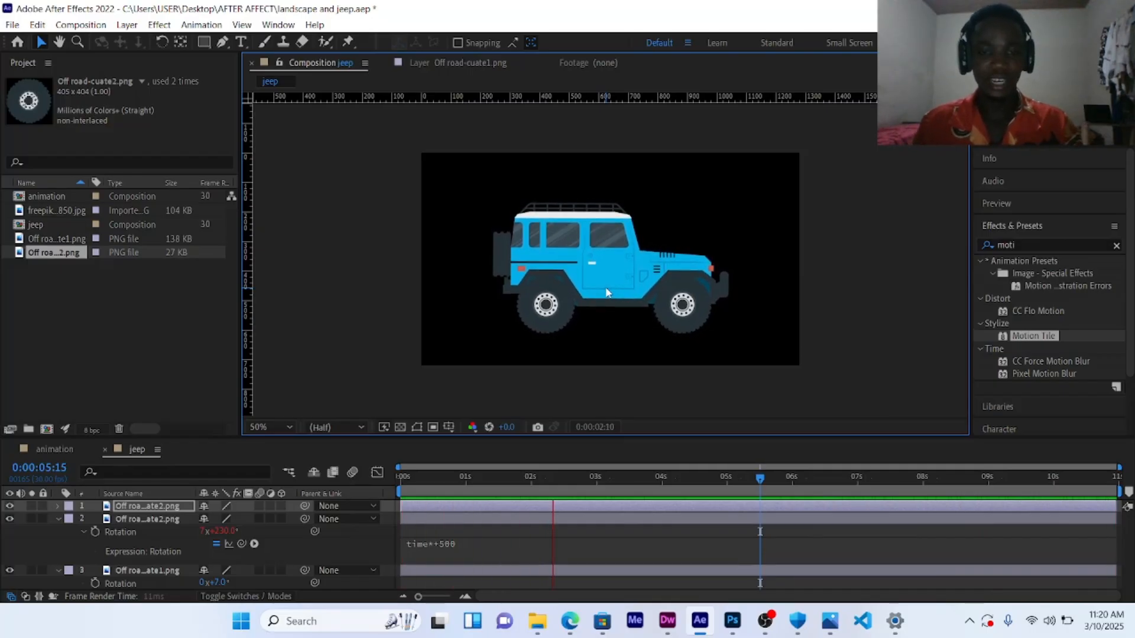
key(space)
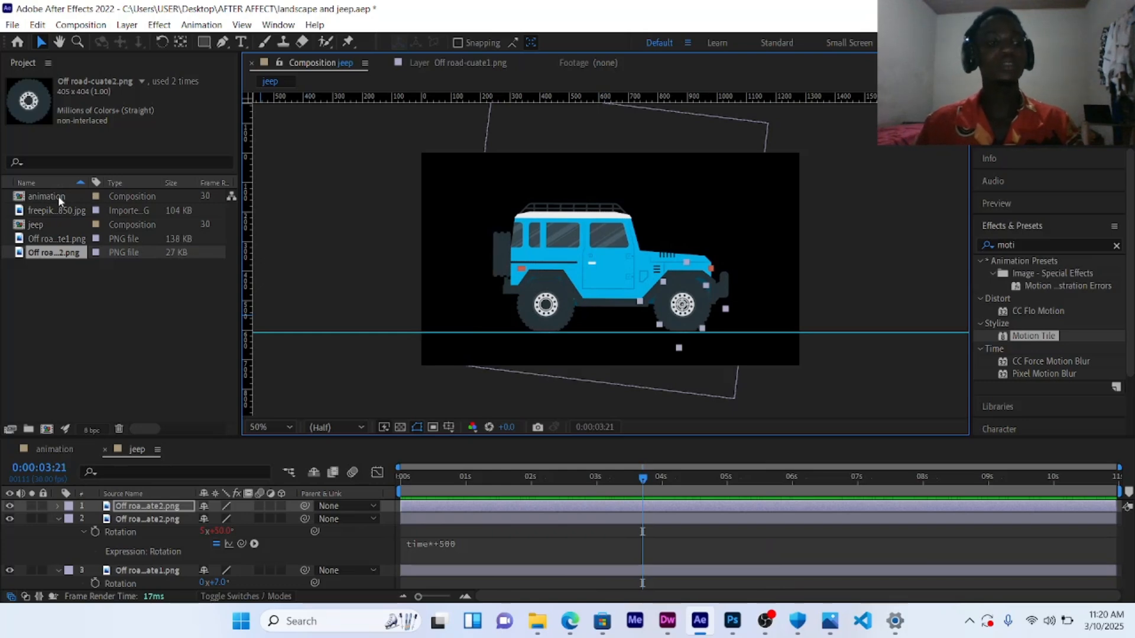
Step: Open the animation composition and add the jeep composition over the desert background
click(55, 449)
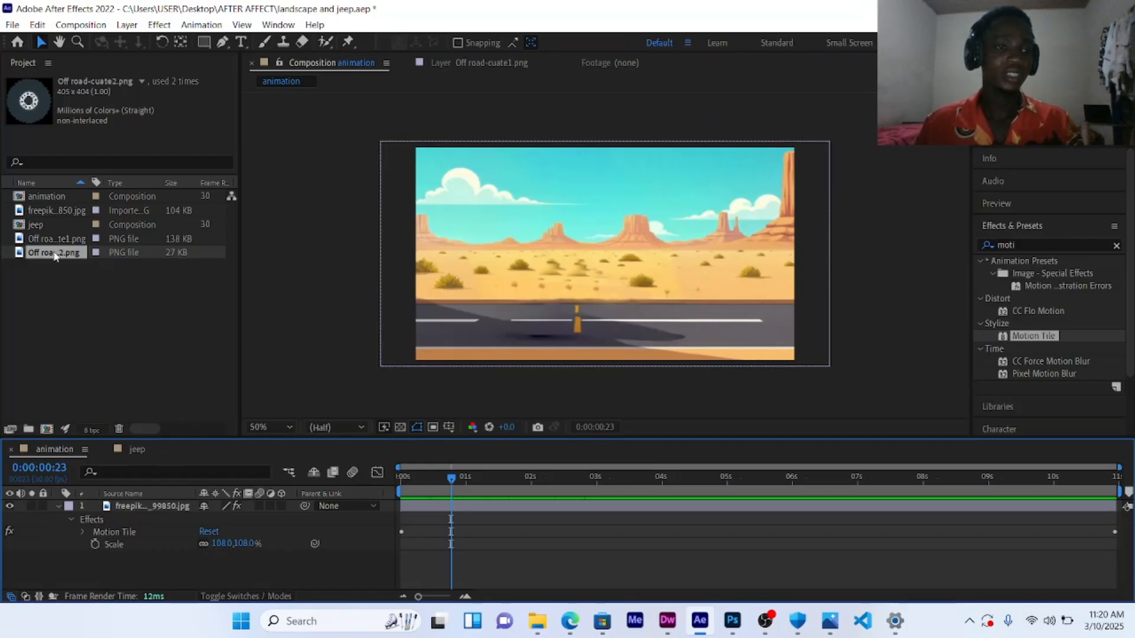
click(51, 225)
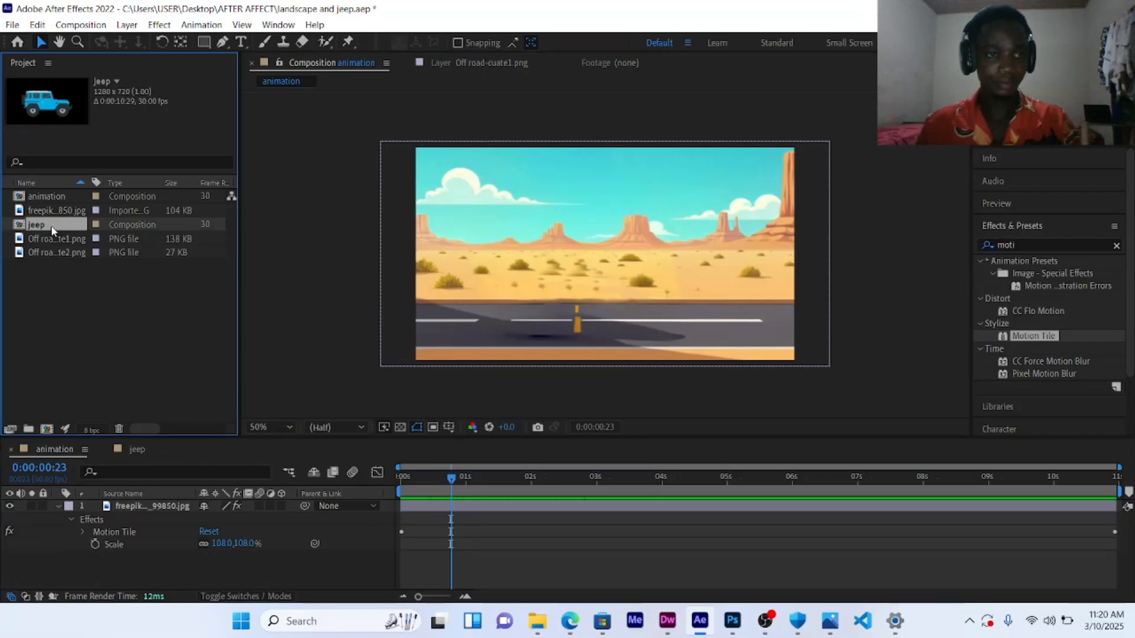
drag(51, 226, 598, 258)
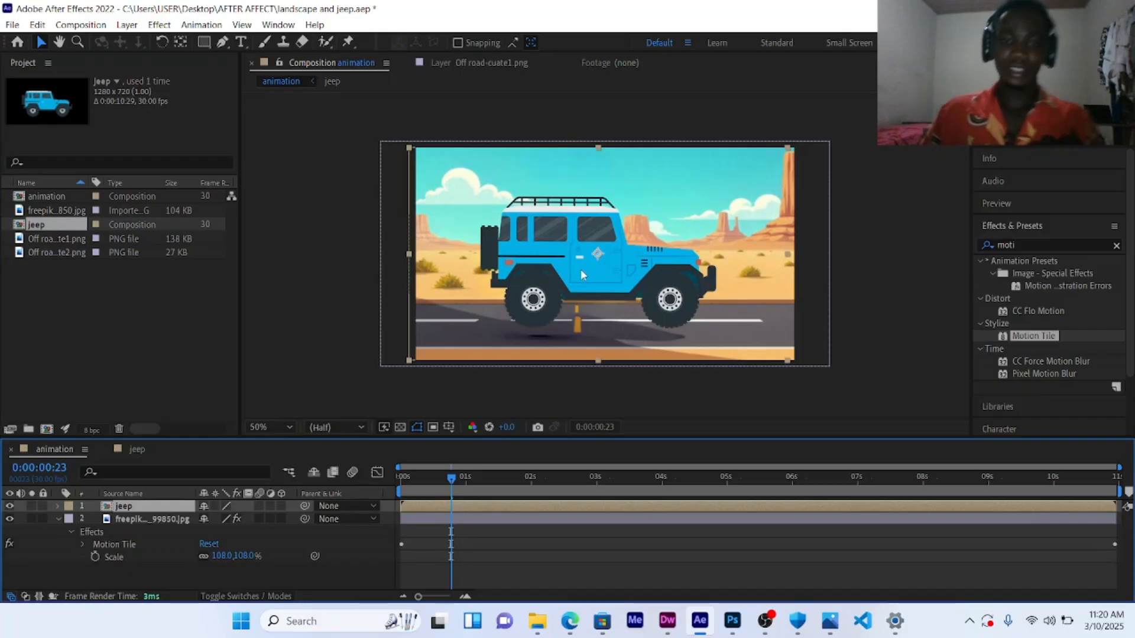
key(Return)
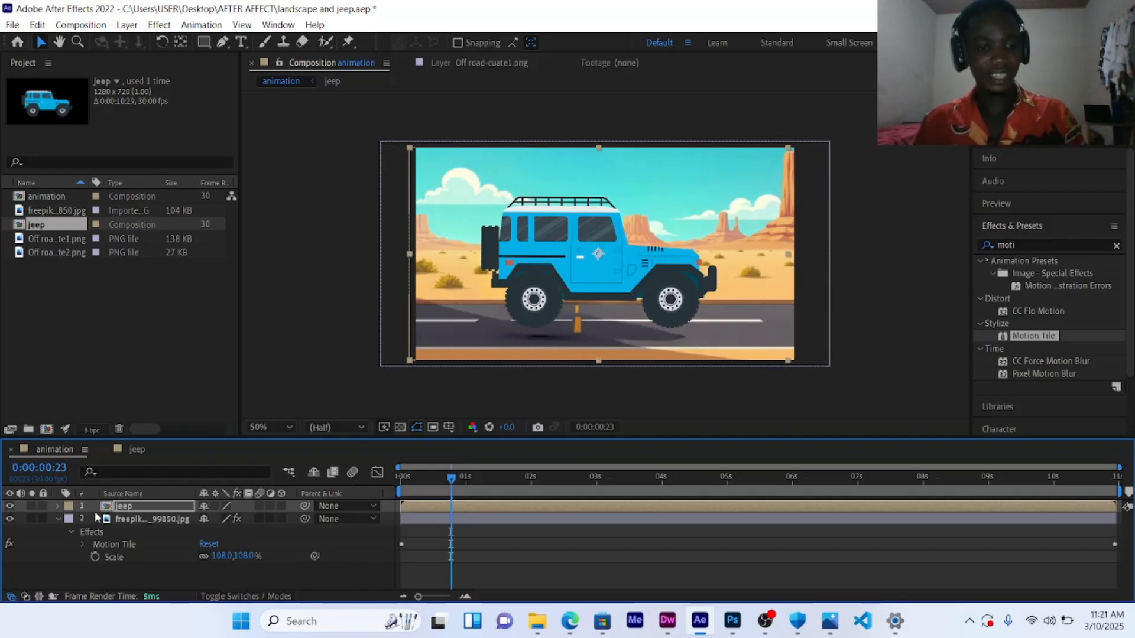
Step: Scale the jeep layer to 67% and nudge it down so it sits on the road
key(s)
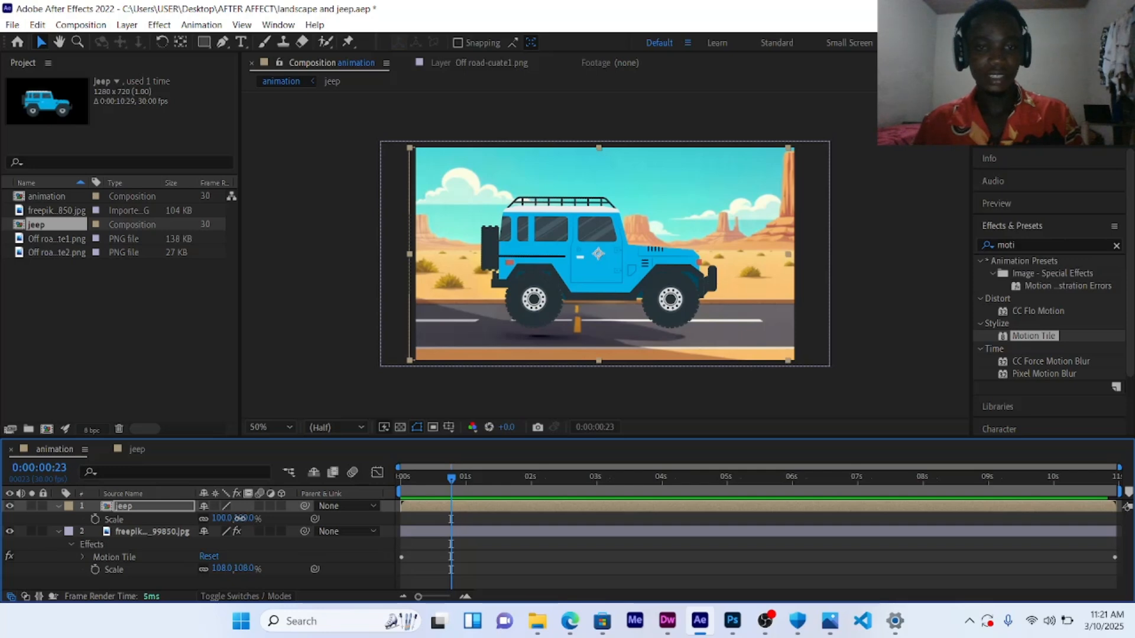
drag(239, 518, 216, 519)
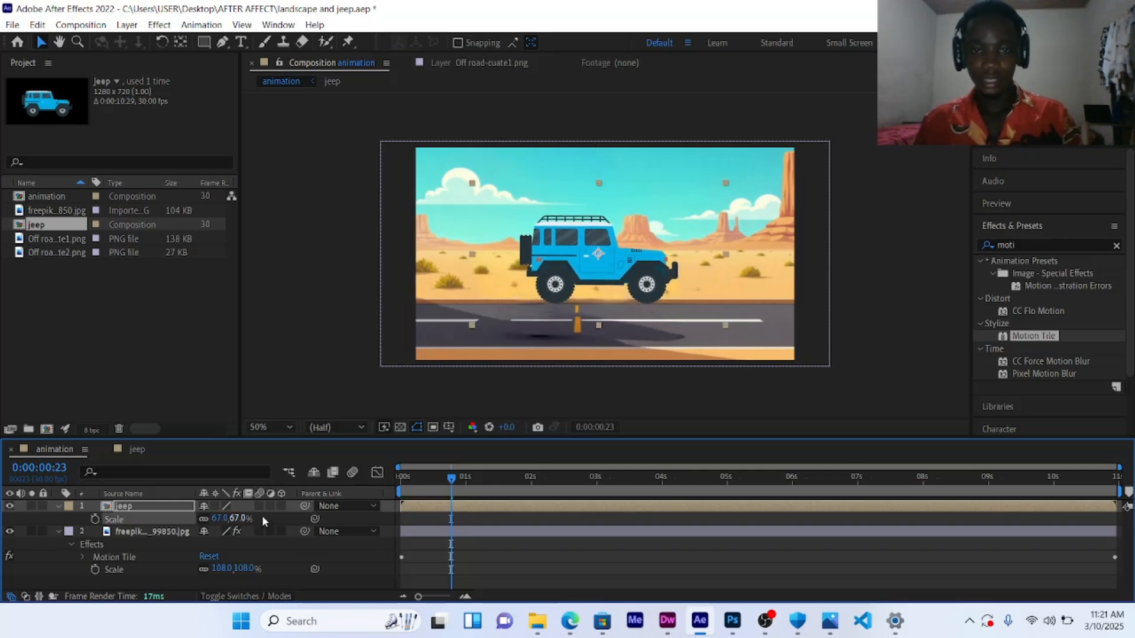
key(Down)
key(Down)
key(Down)
key(Down)
key(Down)
key(Down)
key(Down)
key(Down)
key(Down)
key(Down)
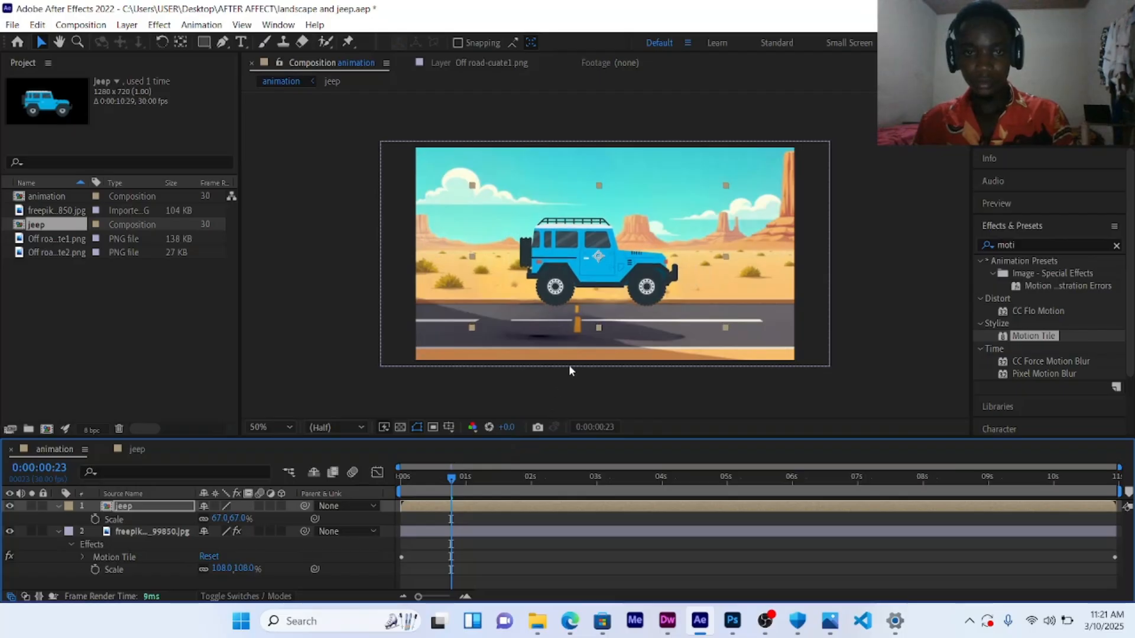
key(Down)
key(Down)
key(Down)
key(Down)
key(Down)
key(Down)
key(Down)
key(Down)
key(Down)
key(Down)
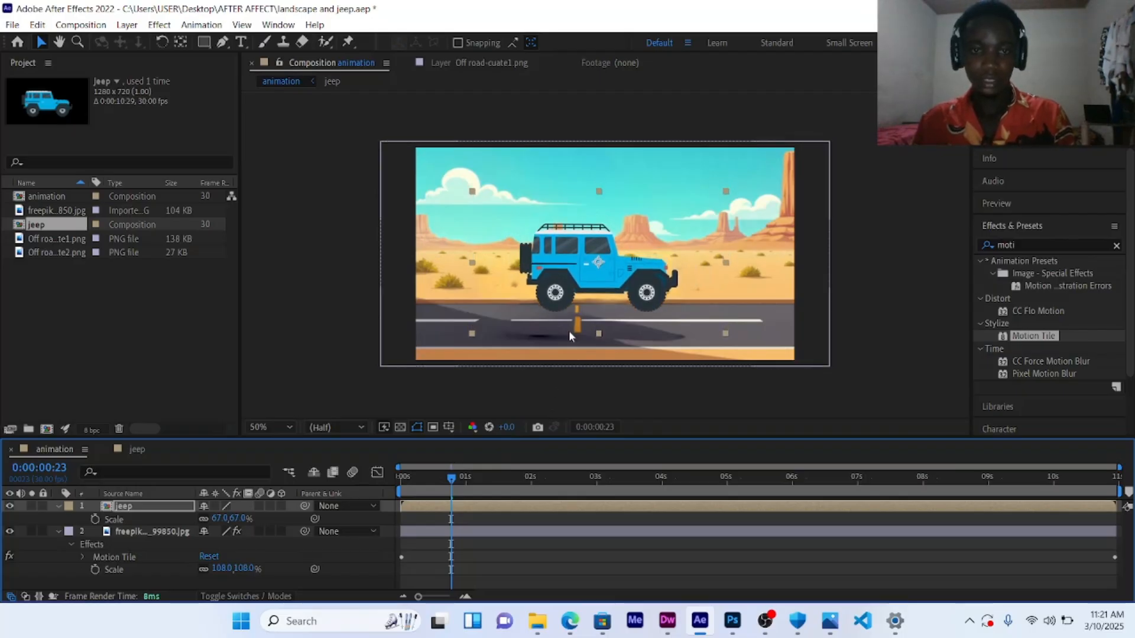
key(Down)
key(Down)
key(Down)
key(Down)
key(Down)
key(Down)
key(Down)
key(Down)
key(Down)
key(Down)
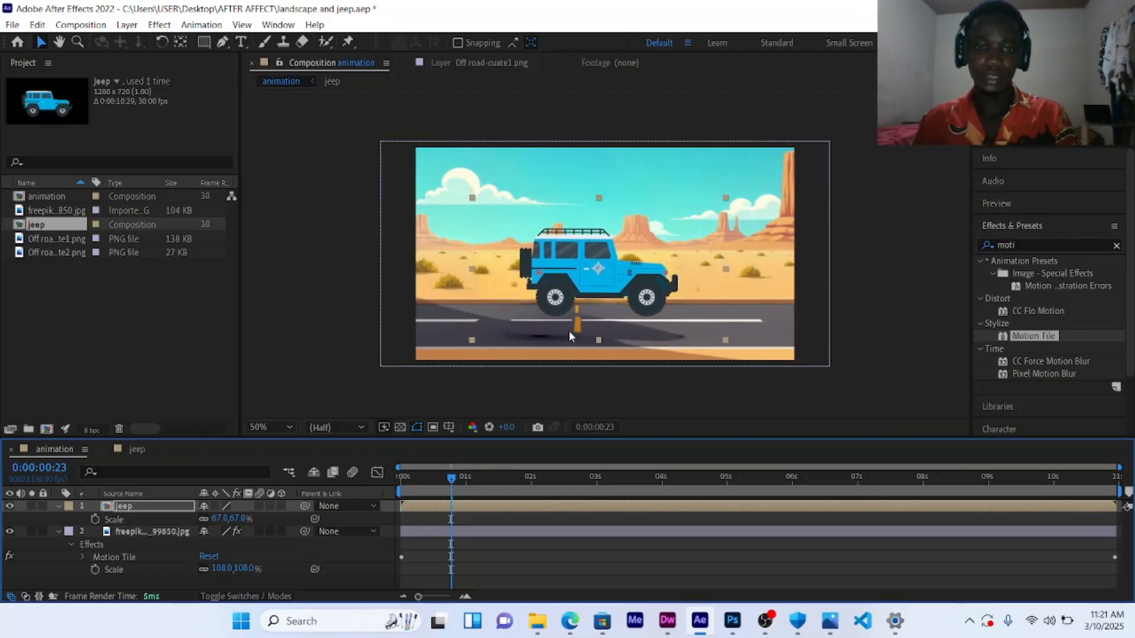
key(Down)
key(Down)
key(Down)
key(Down)
key(Down)
key(Down)
key(Down)
key(Down)
key(Down)
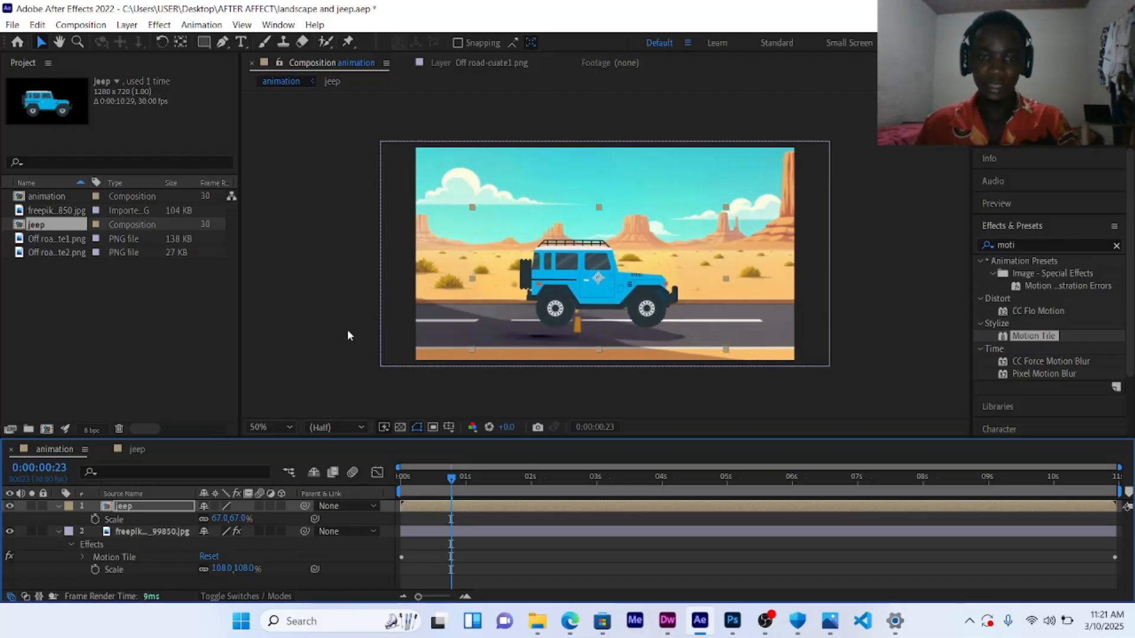
Step: Preview the jeep on the scrolling desert road
key(space)
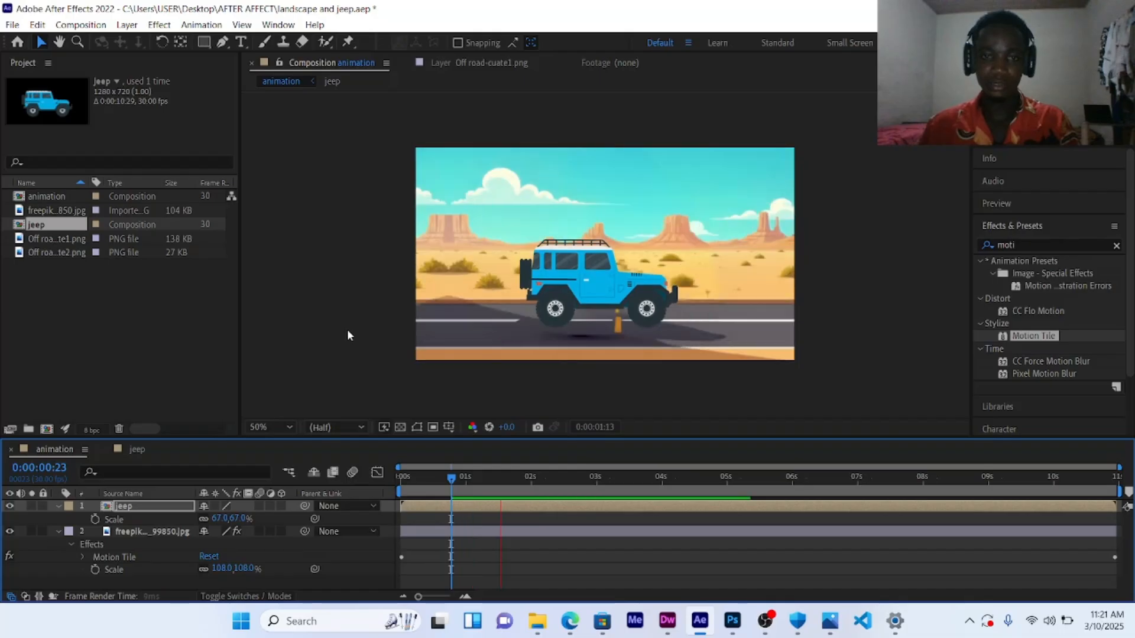